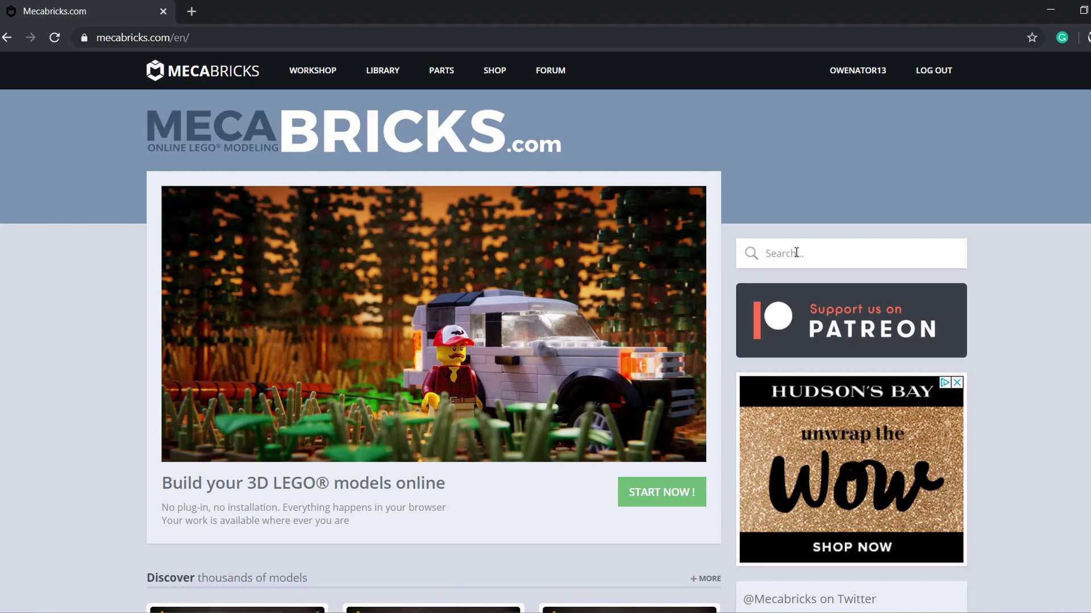
Search Mecabricks for 'mandalorian' and open the Mandalorian workshop model.
text(mandl)
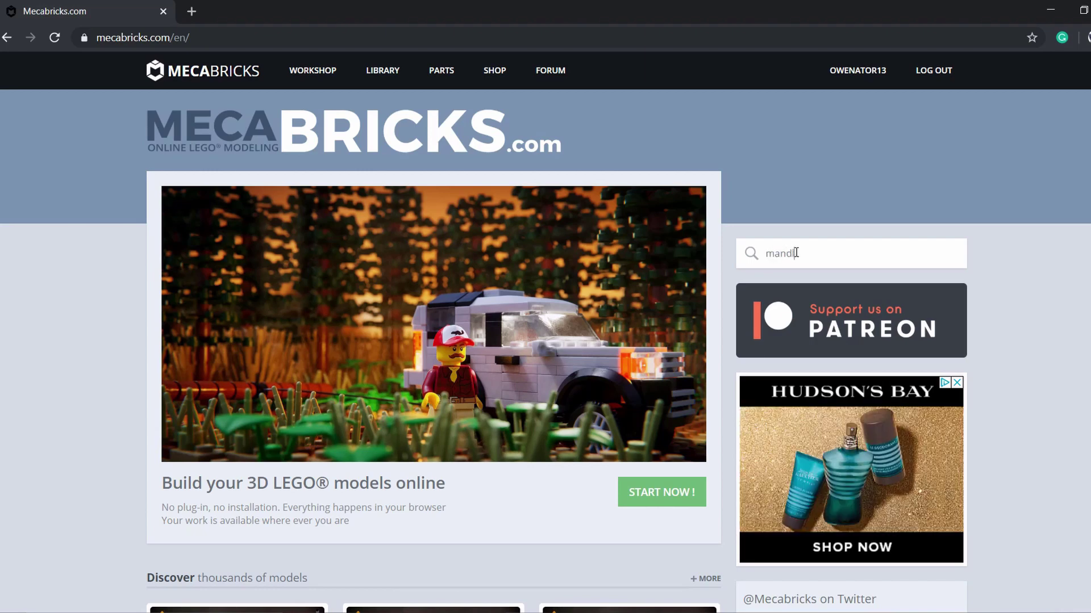
key(BackSpace)
text(alorian)
key(Return)
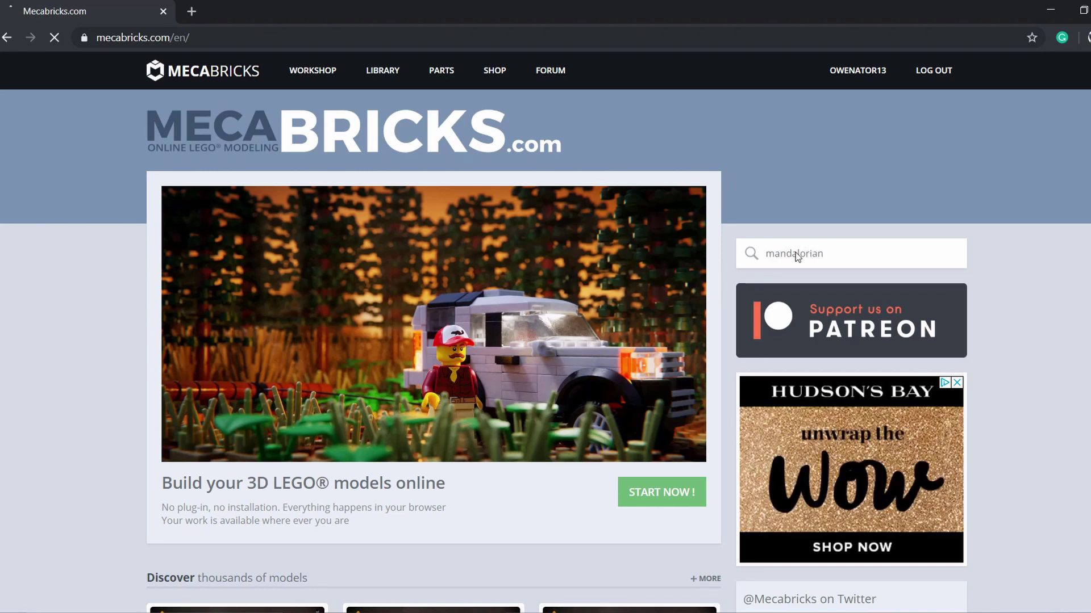
scroll(445, 352, down, 5)
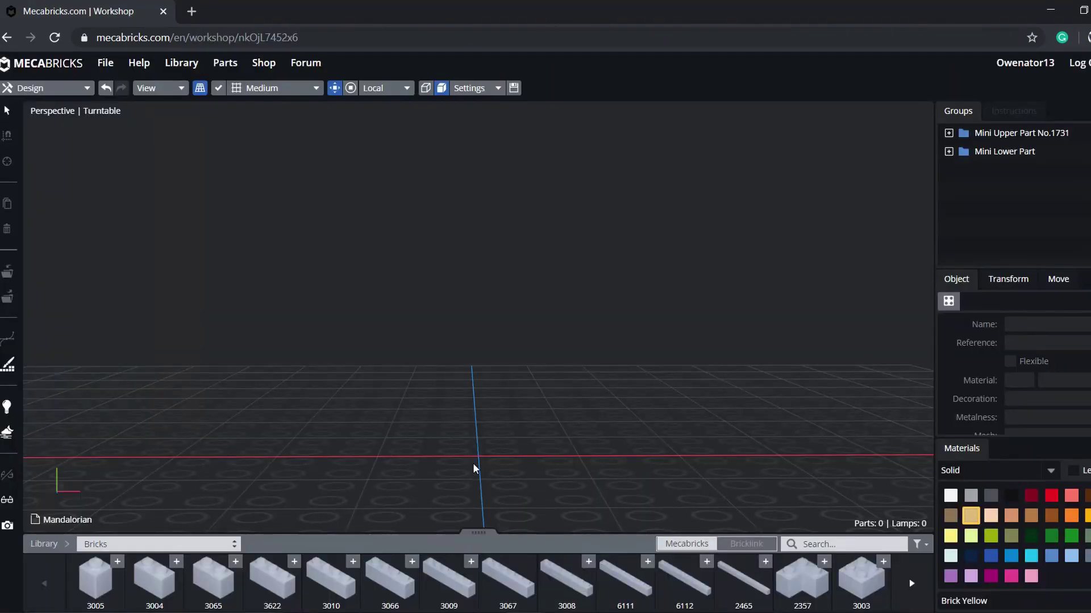
Add the grey Star Wars legs 73200a446 from the Minifigures - Lower Parts library.
drag(474, 465, 430, 390)
click(121, 426)
drag(264, 225, 264, 304)
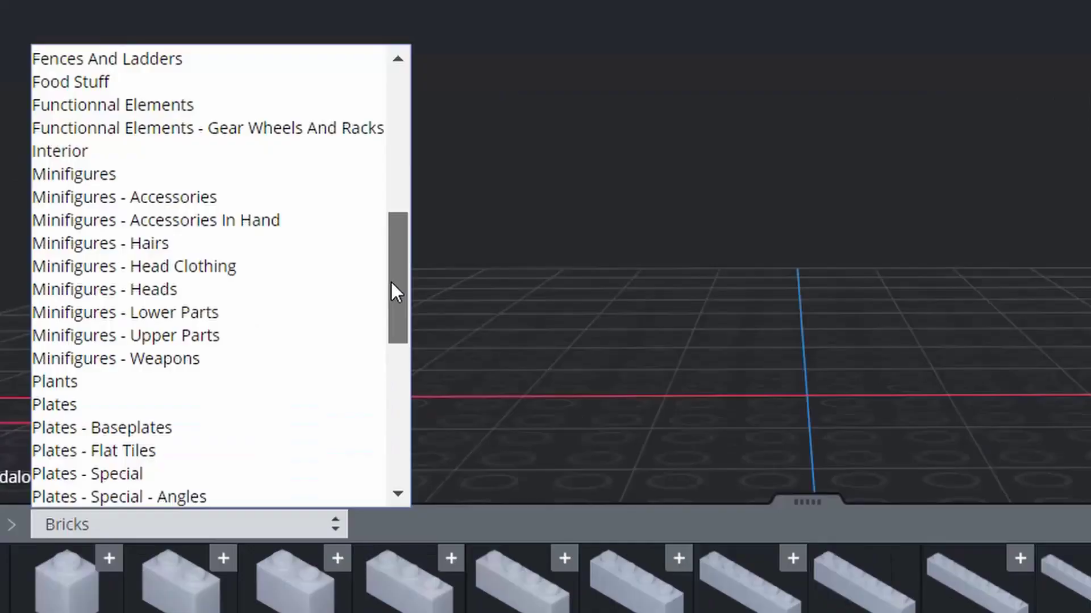
click(190, 316)
click(322, 528)
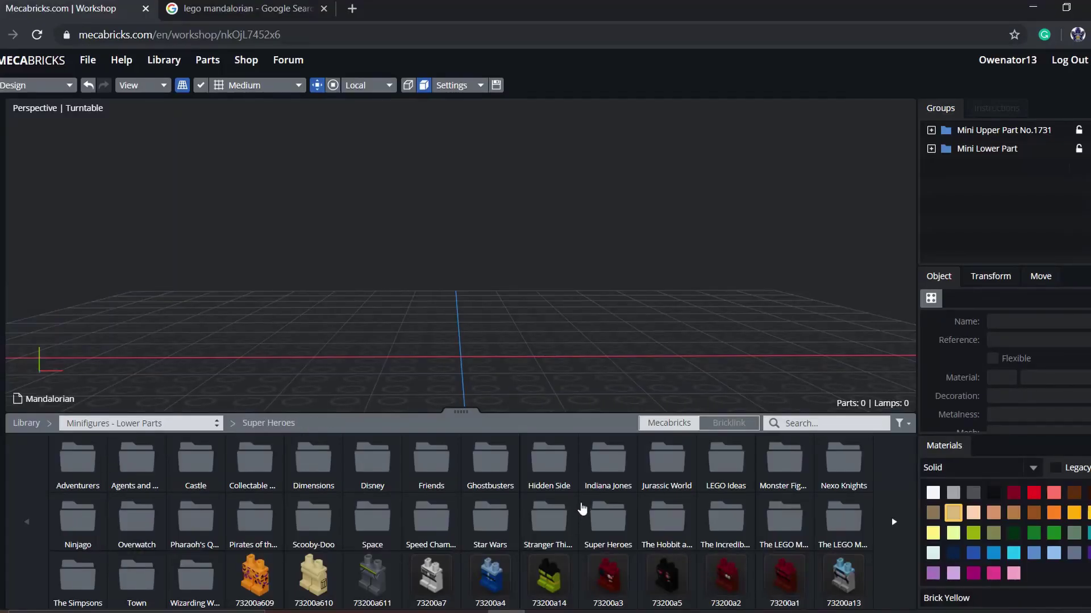
click(490, 517)
scroll(482, 501, down, 1)
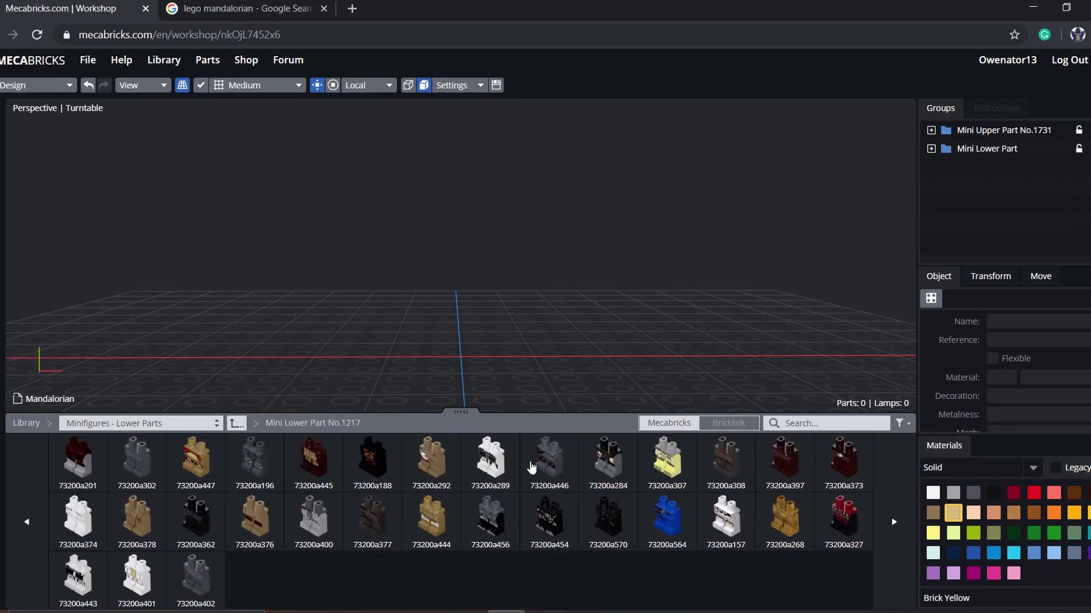
click(531, 467)
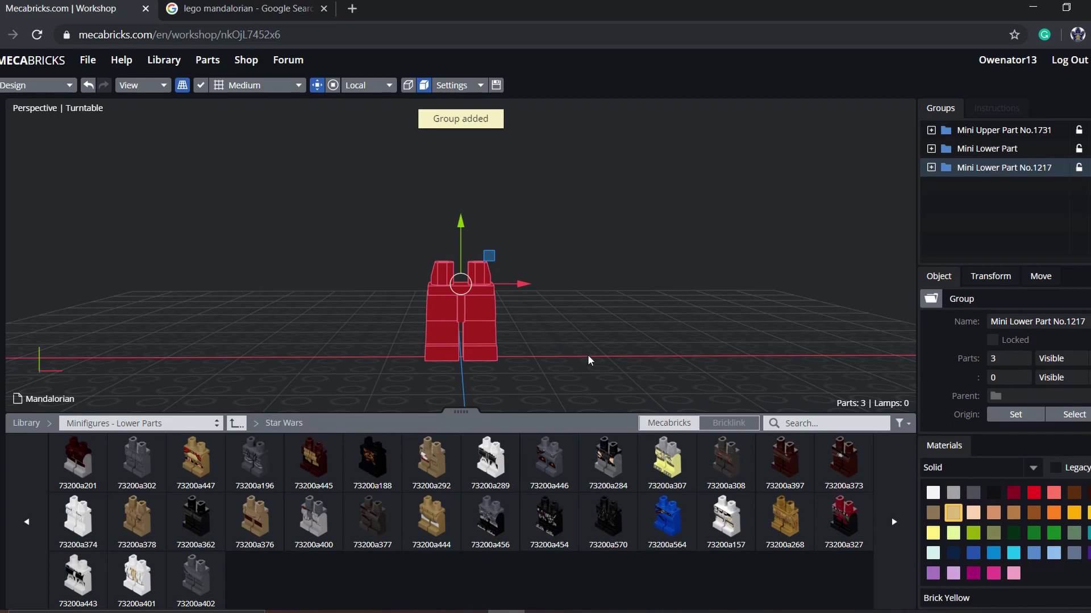
click(341, 285)
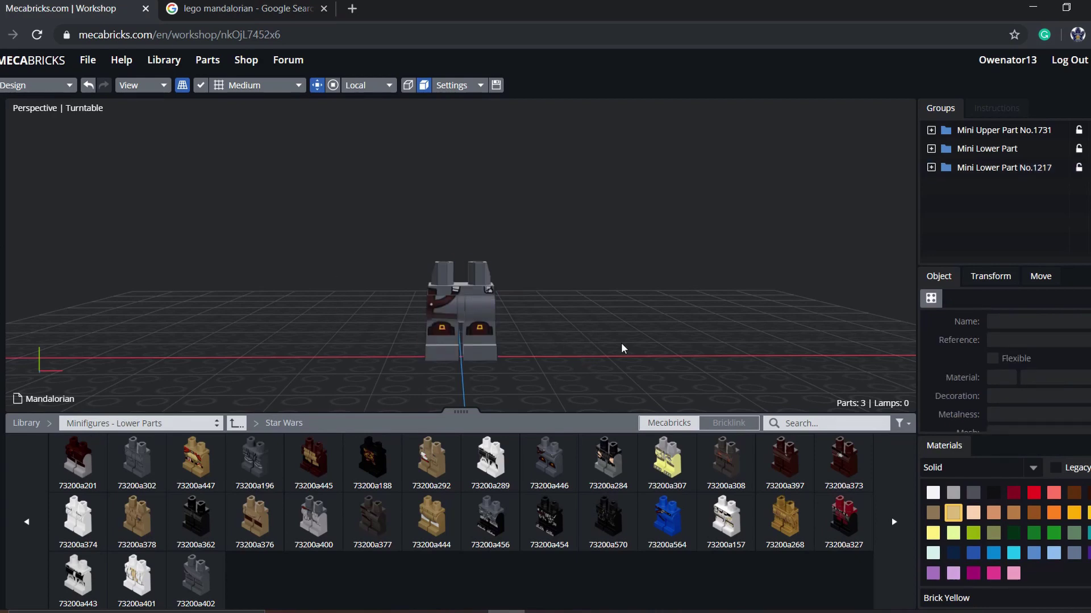
Compare against the Mandalorian reference images, then return to the workshop parts library.
click(244, 7)
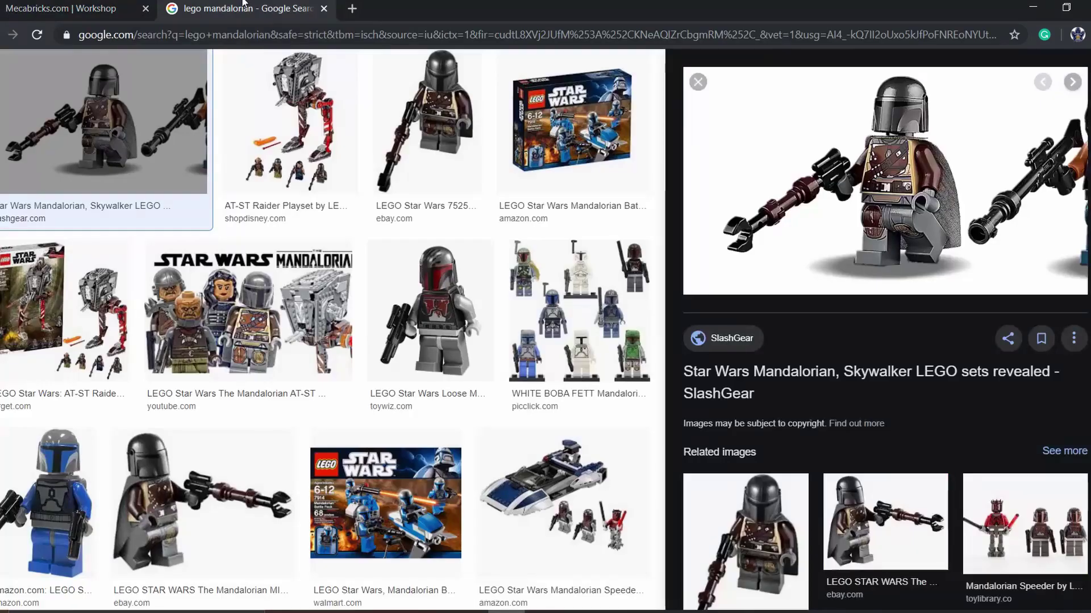
click(100, 6)
click(163, 423)
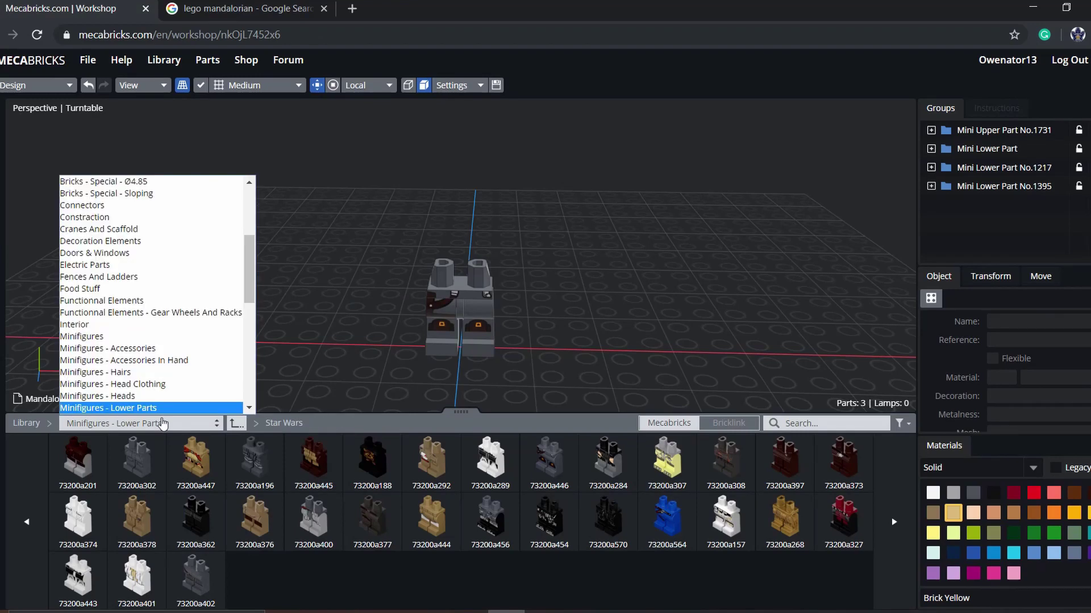
Add the green-armoured Star Wars torso 76382a1236 and raise it onto the legs.
scroll(177, 389, down, 1)
click(176, 396)
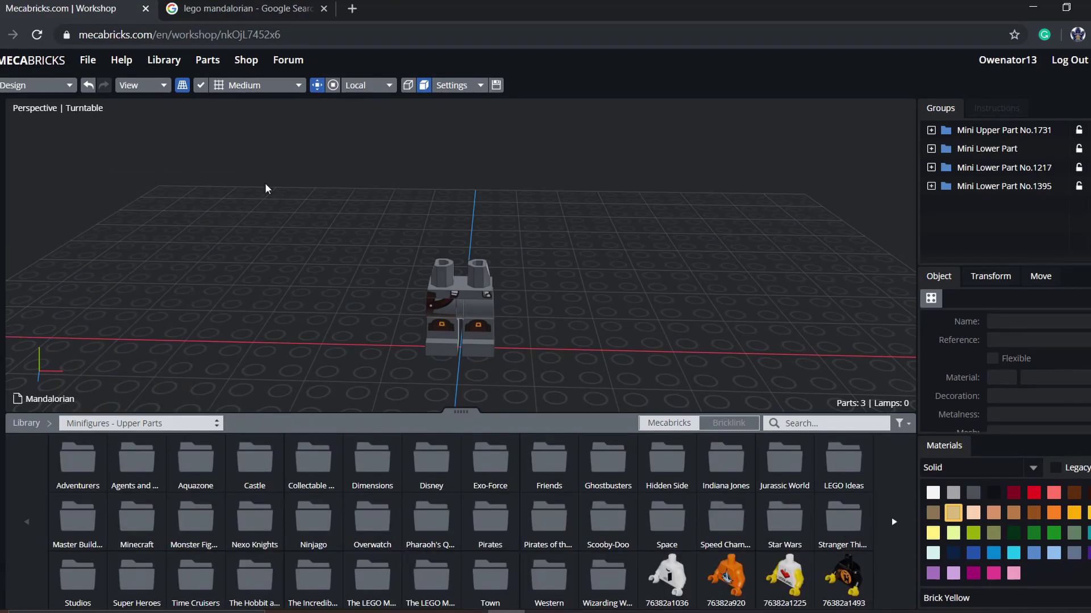
click(787, 518)
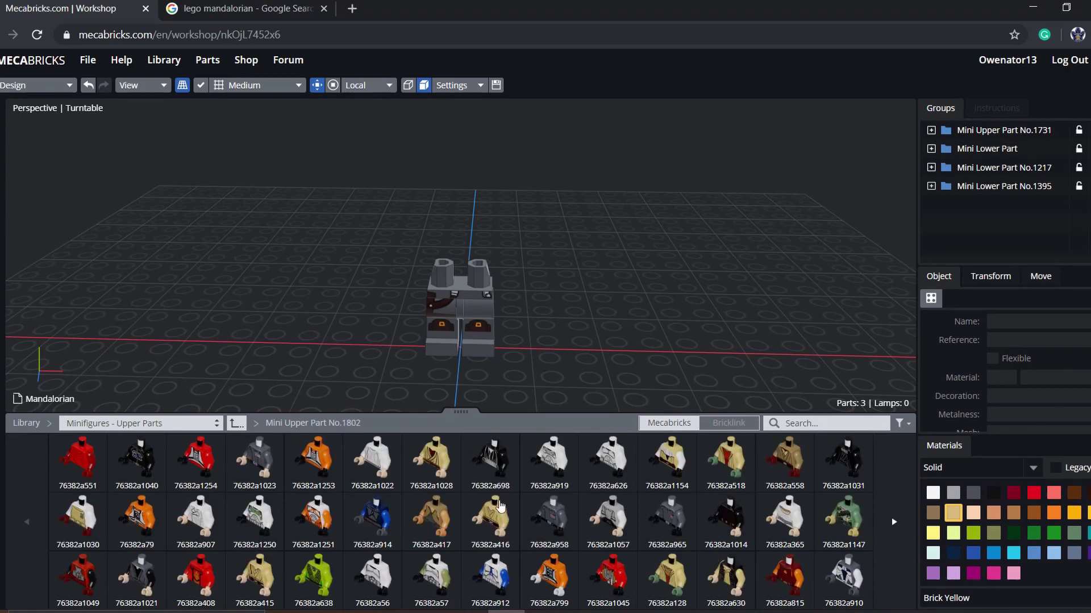
scroll(508, 526, down, 1)
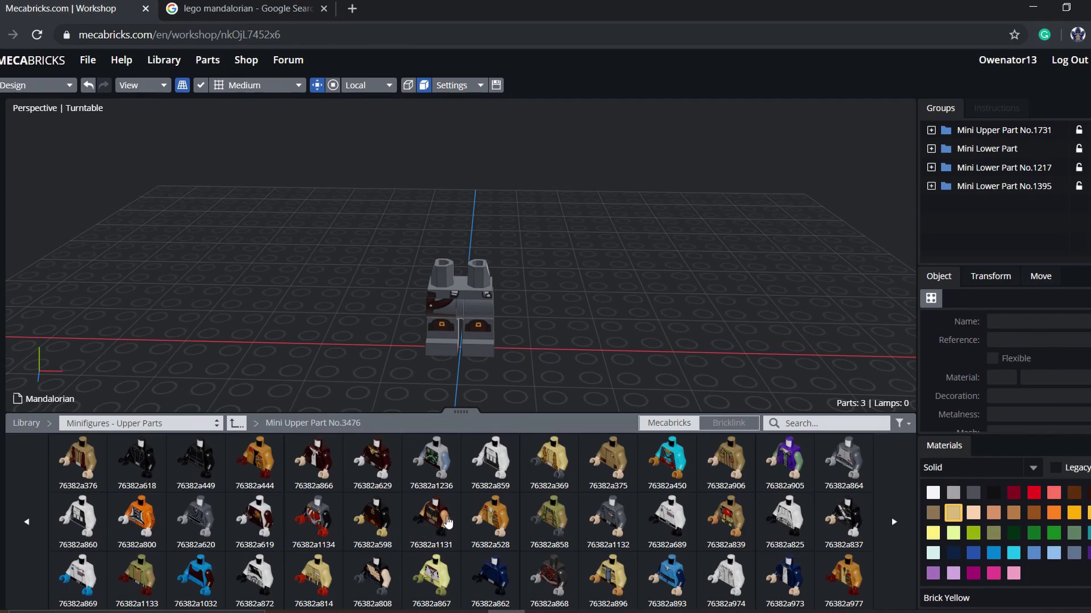
click(436, 468)
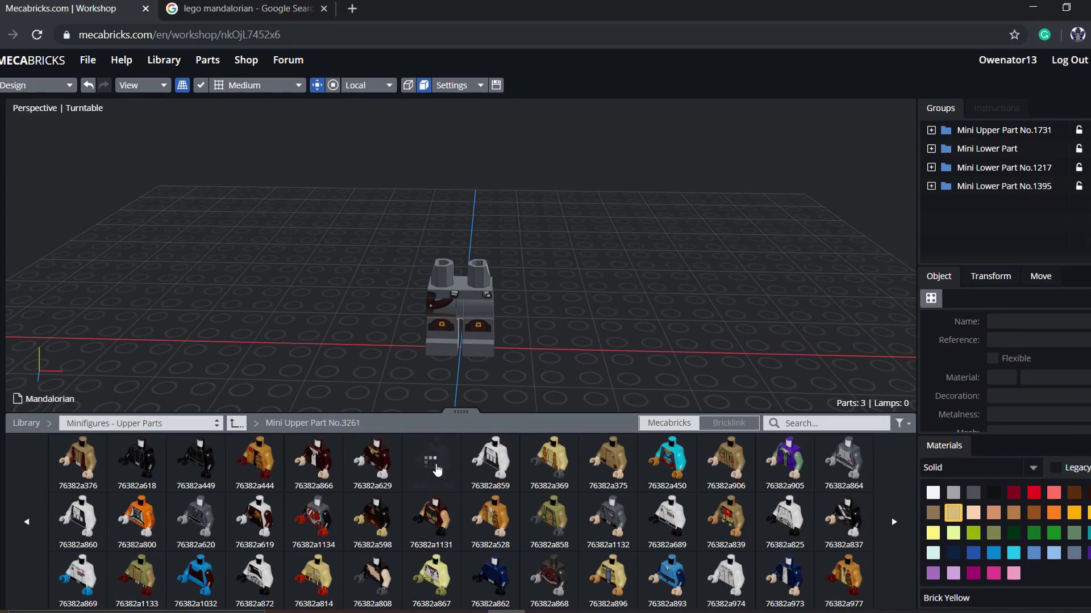
drag(460, 297, 461, 218)
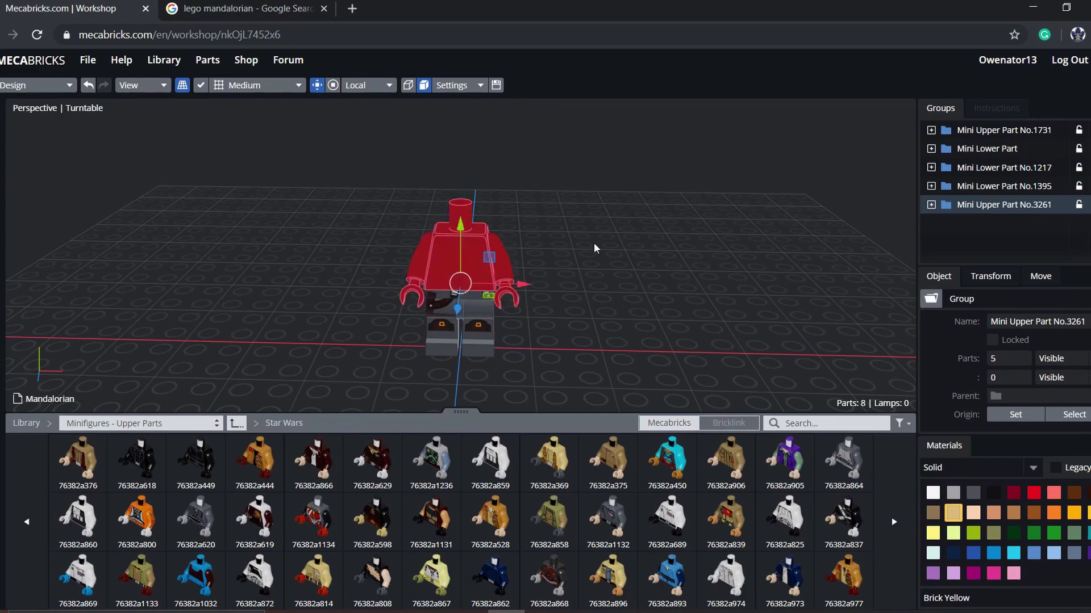
click(595, 249)
Paint both arms Dark Brown and the hand Dark Stone Grey, matching the reference.
click(203, 8)
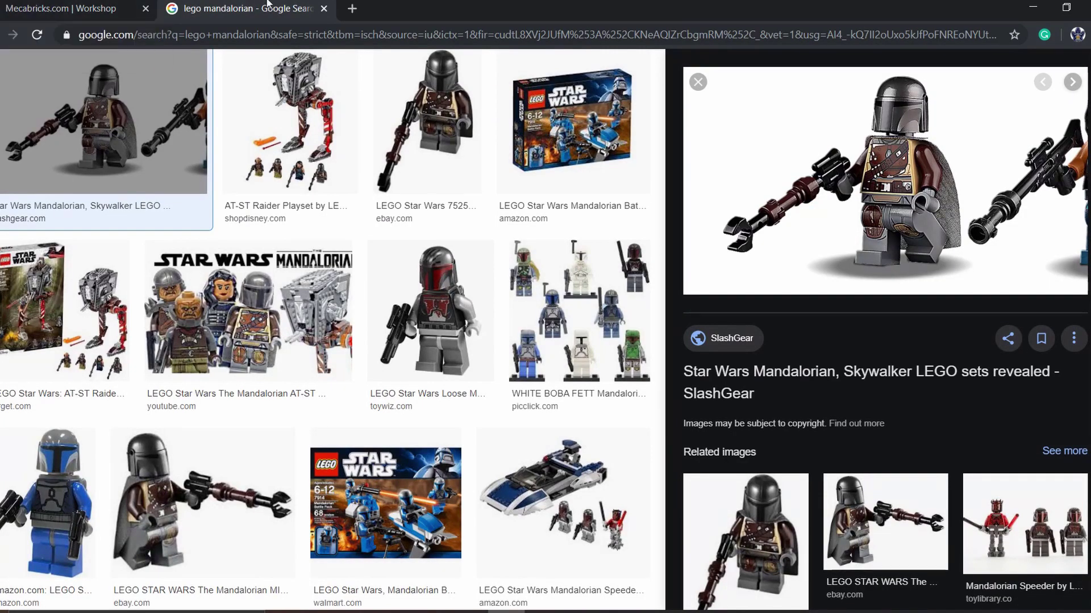
click(67, 5)
click(507, 259)
click(1088, 494)
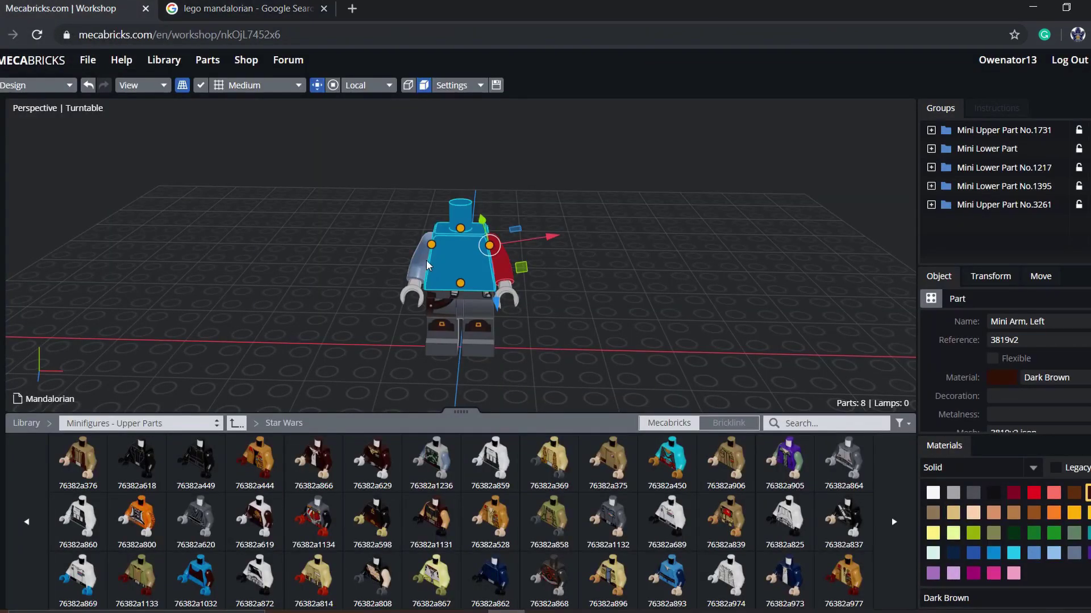
click(421, 260)
click(1087, 494)
click(413, 288)
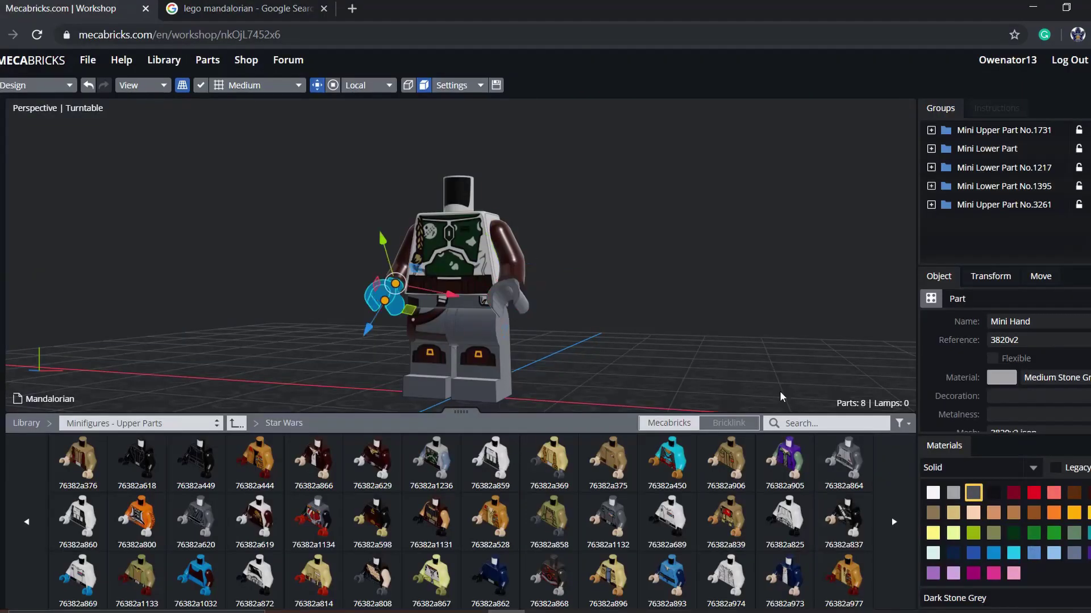
click(973, 493)
click(555, 218)
drag(551, 198, 678, 203)
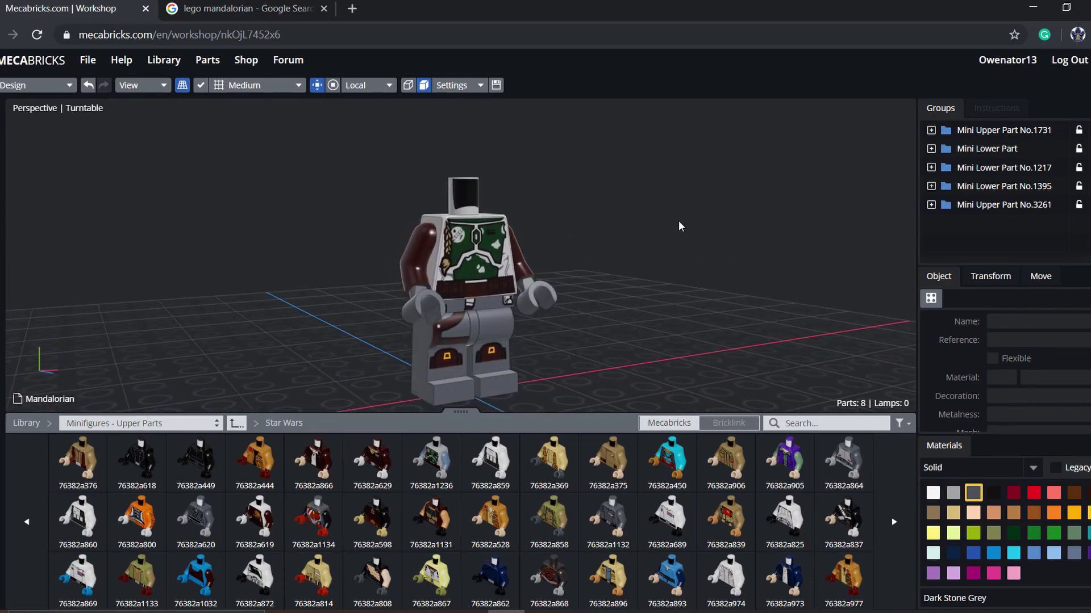
click(141, 423)
scroll(142, 318, down, 1)
Place head 3626v2 from Minifigures on top of the torso.
click(145, 309)
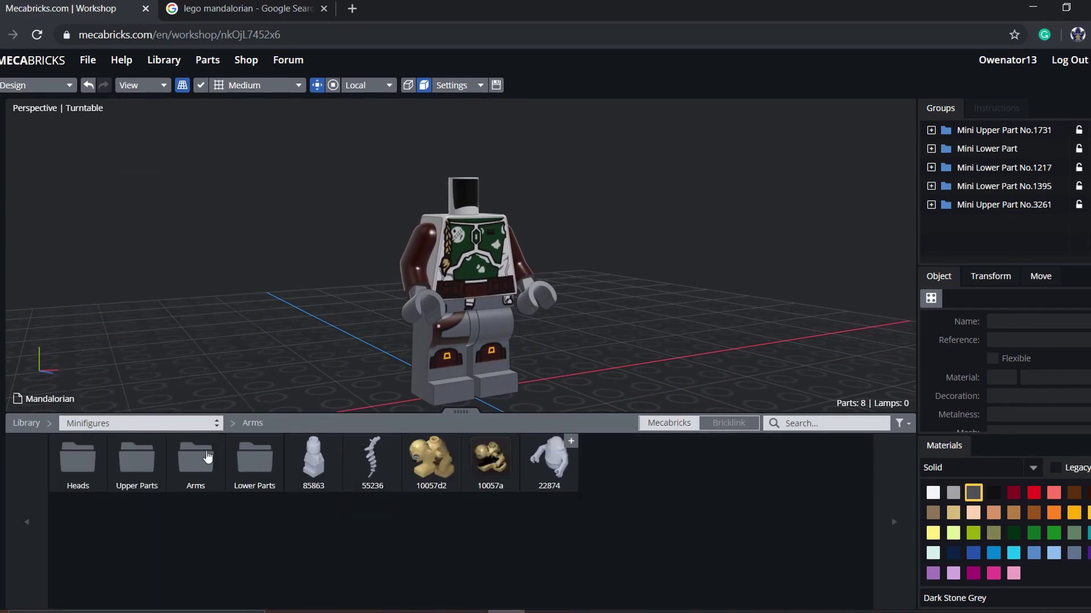
click(62, 472)
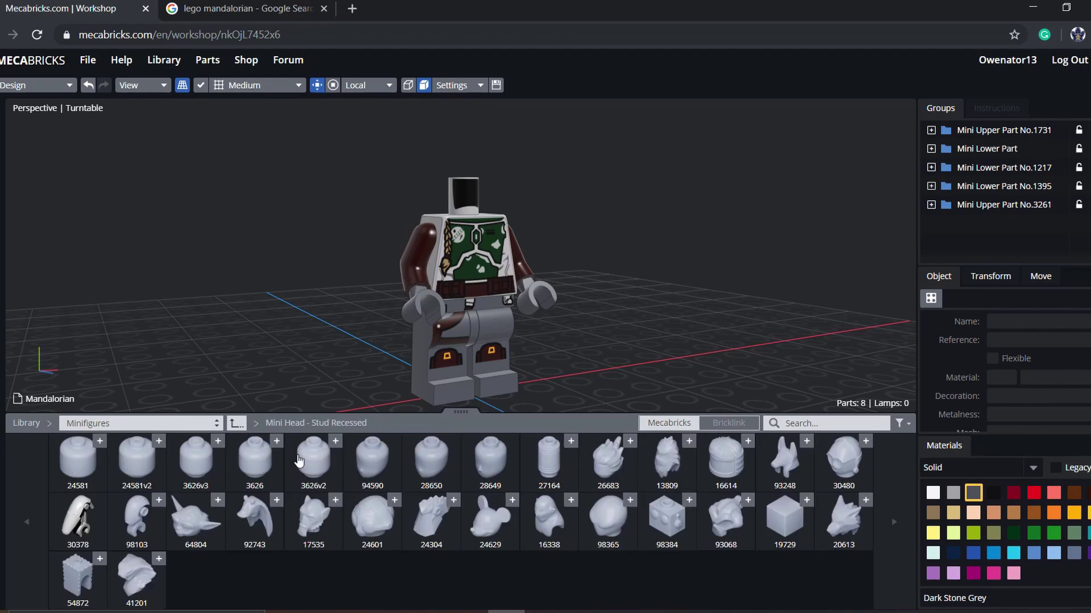
drag(299, 462, 503, 149)
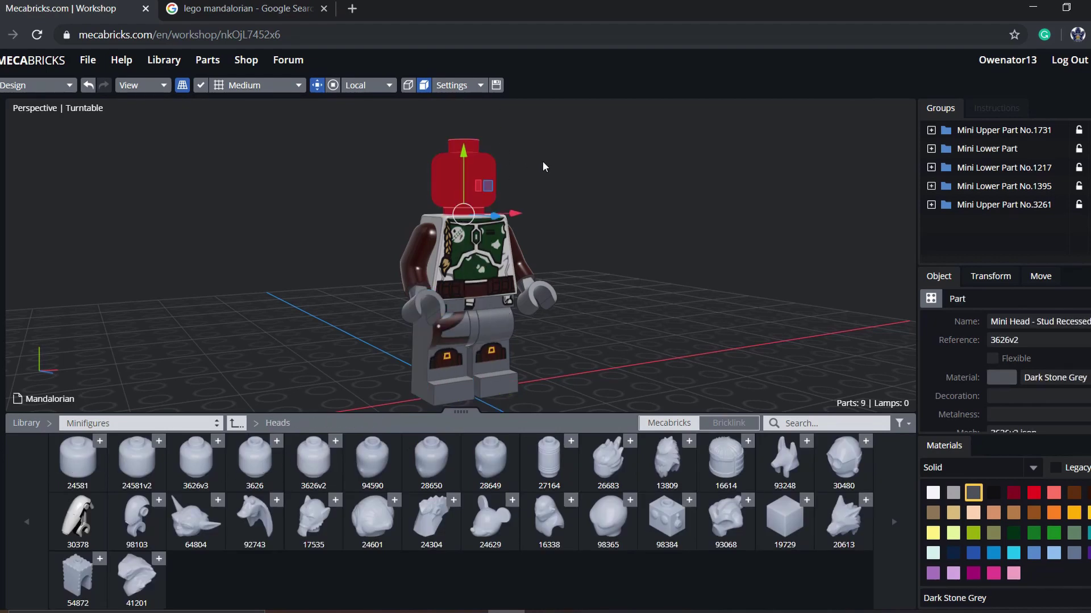
click(667, 207)
scroll(633, 224, up, 5)
scroll(671, 224, down, 8)
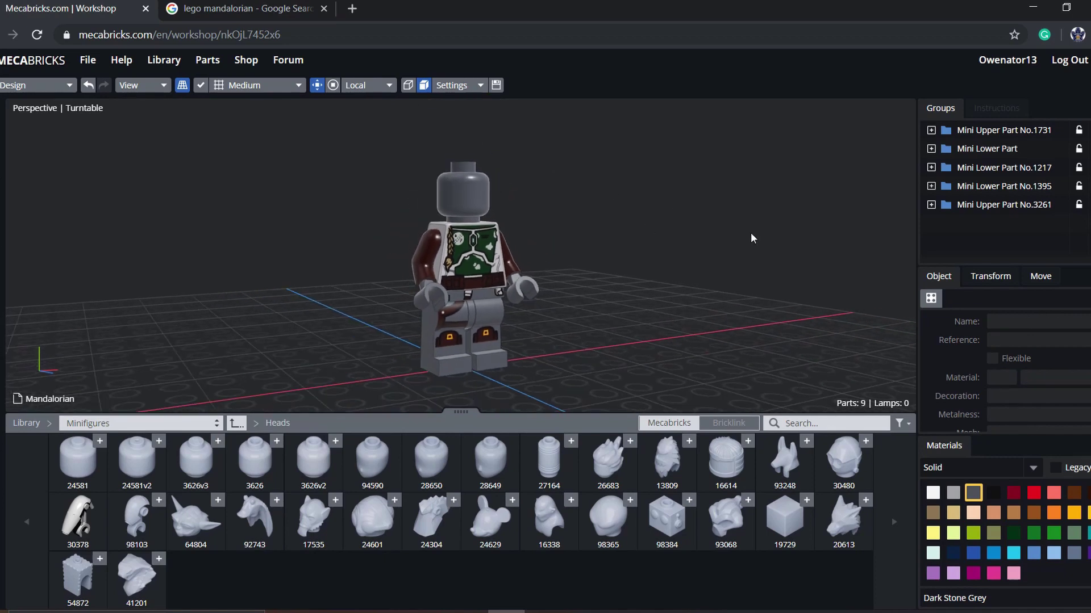
Add the blue Mandalorian helmet 87610d2 from Head Clothing and seat it on the head.
click(165, 424)
scroll(181, 374, down, 2)
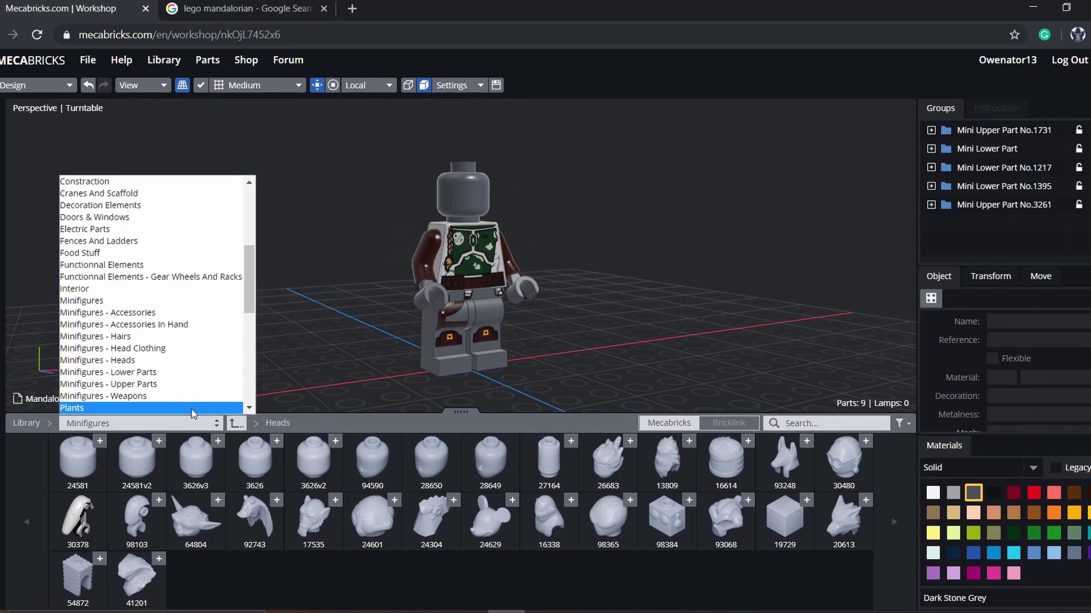
click(171, 348)
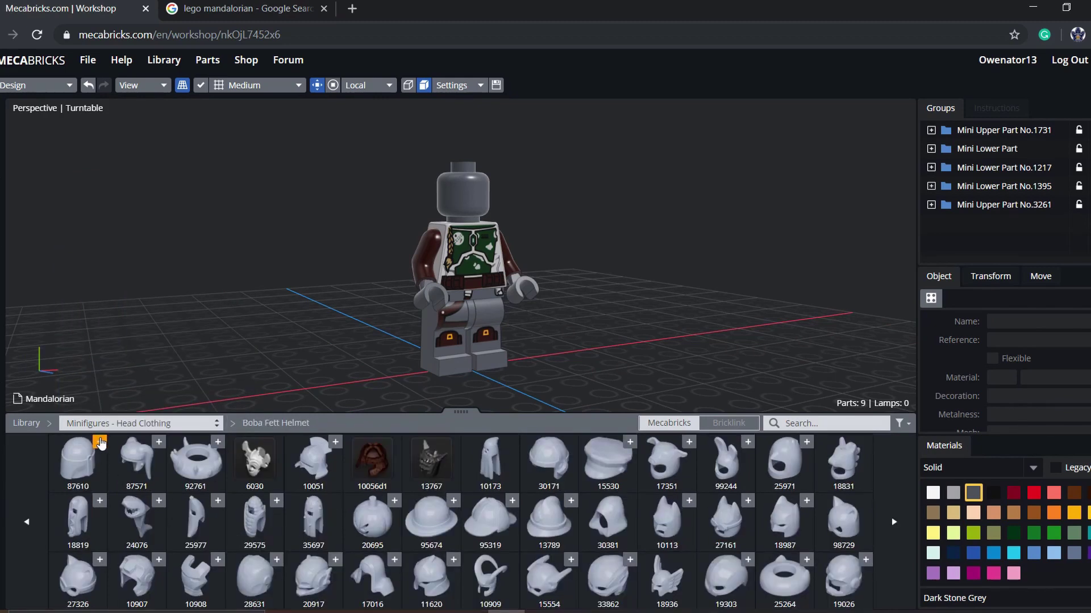
click(100, 443)
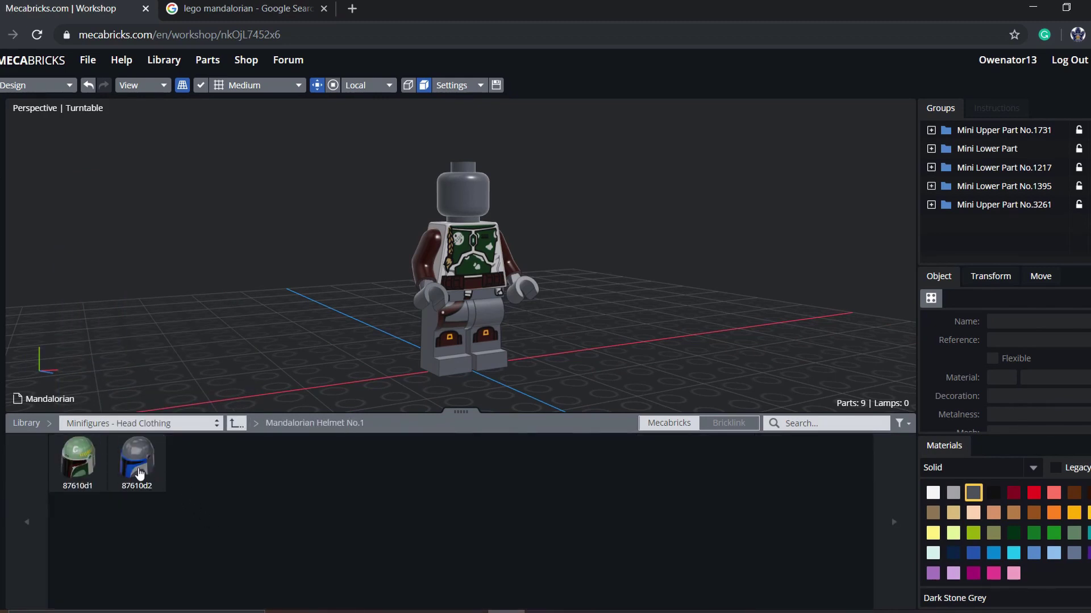
click(138, 473)
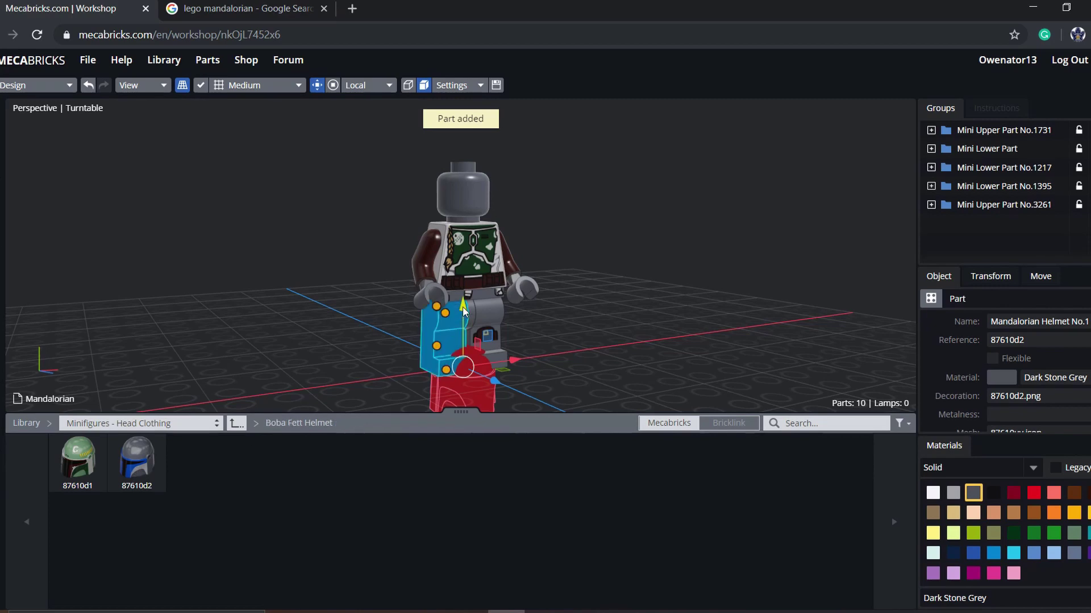
drag(463, 311, 441, 137)
drag(442, 137, 441, 91)
click(820, 422)
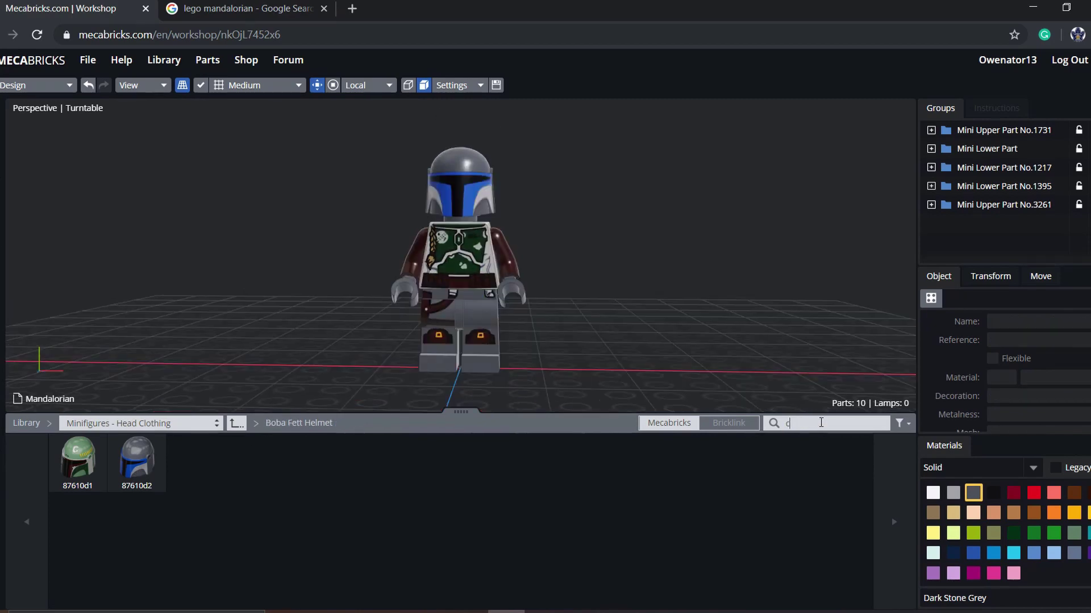
Search for 'cape' and fit cape 50231 onto the figure's shoulders.
text(cape)
key(Return)
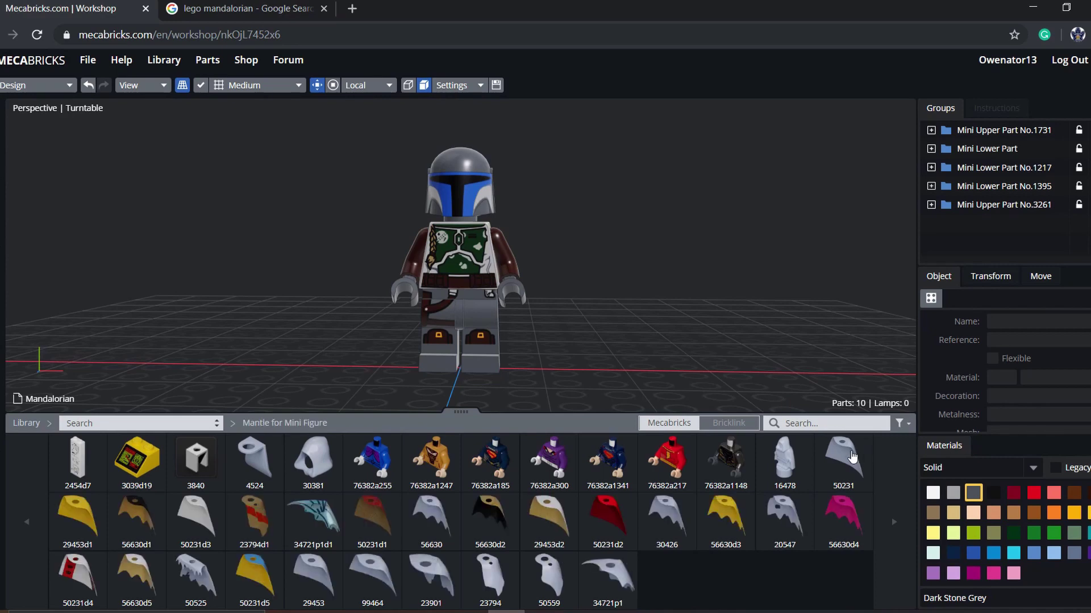
click(843, 459)
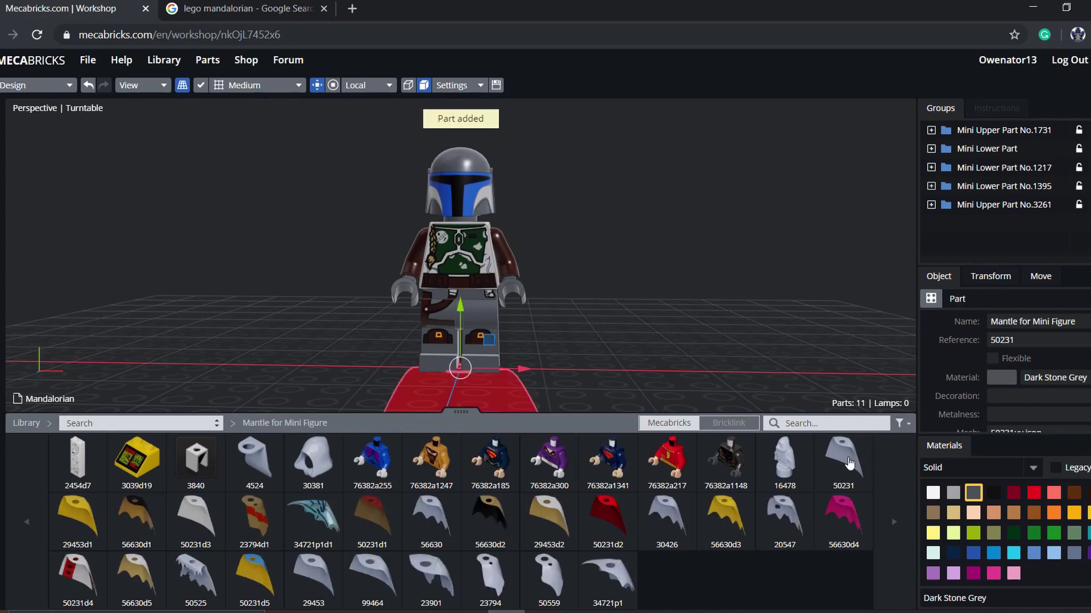
drag(462, 305, 469, 217)
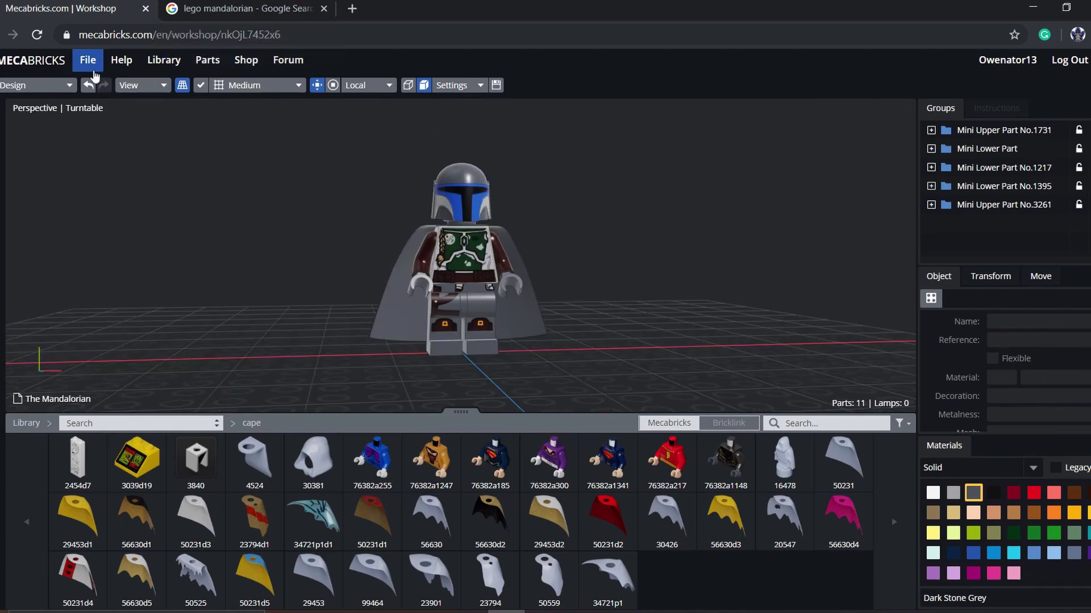
click(89, 63)
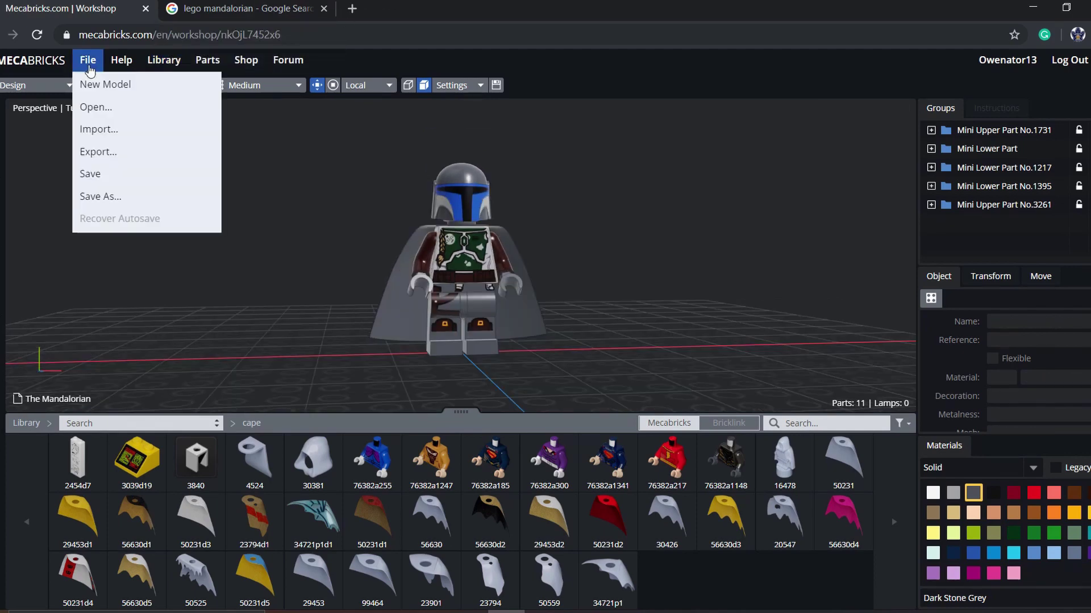
Export the model as Collada, then as Blender Add-on (.zmbx) with the LEGO® Logo ticked.
click(146, 152)
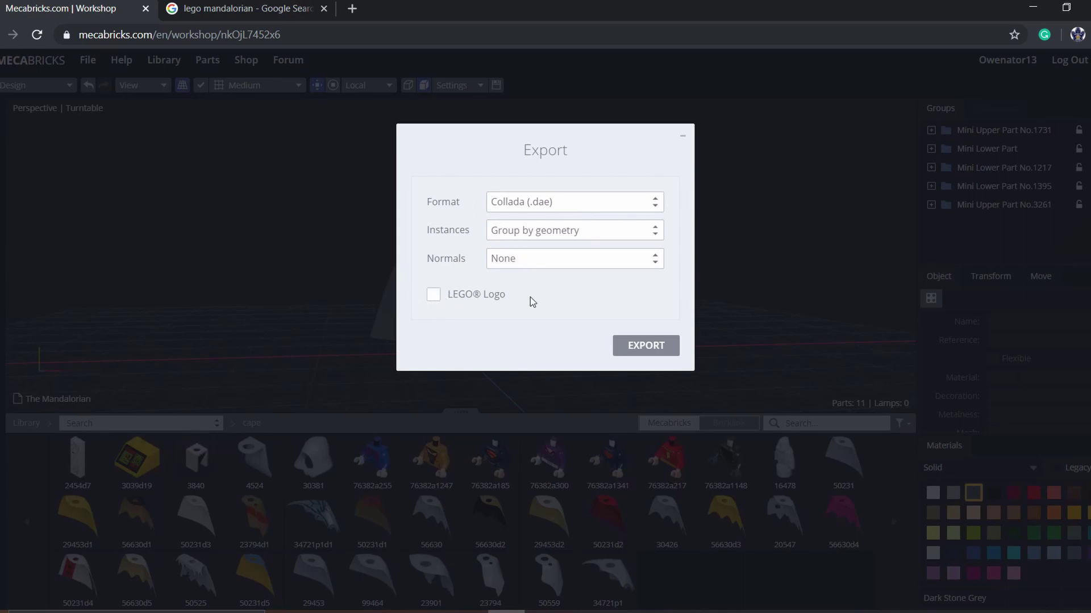
click(642, 343)
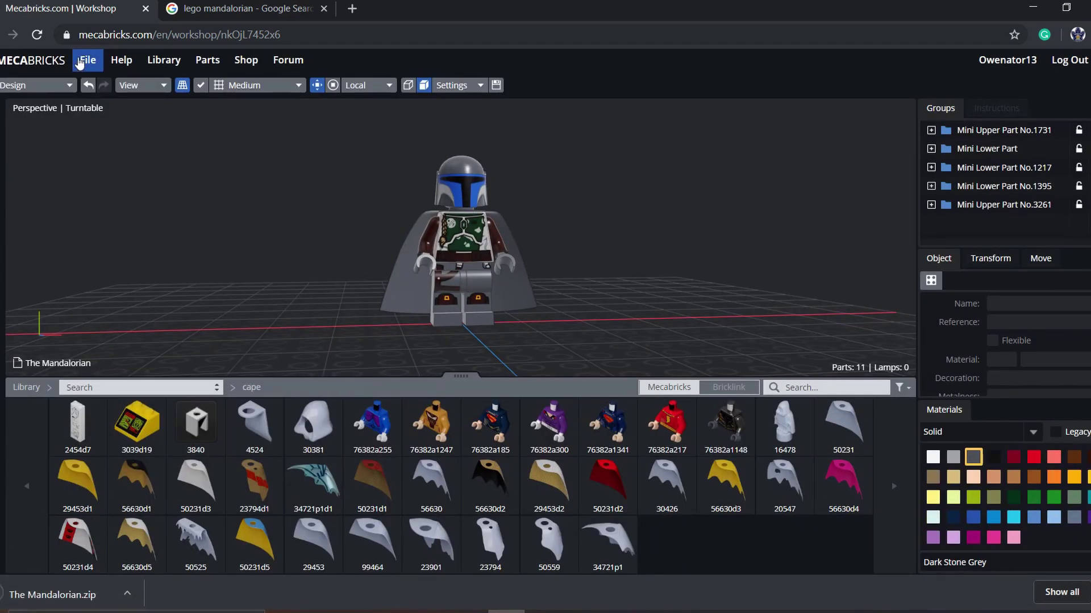
click(87, 60)
click(123, 153)
click(533, 204)
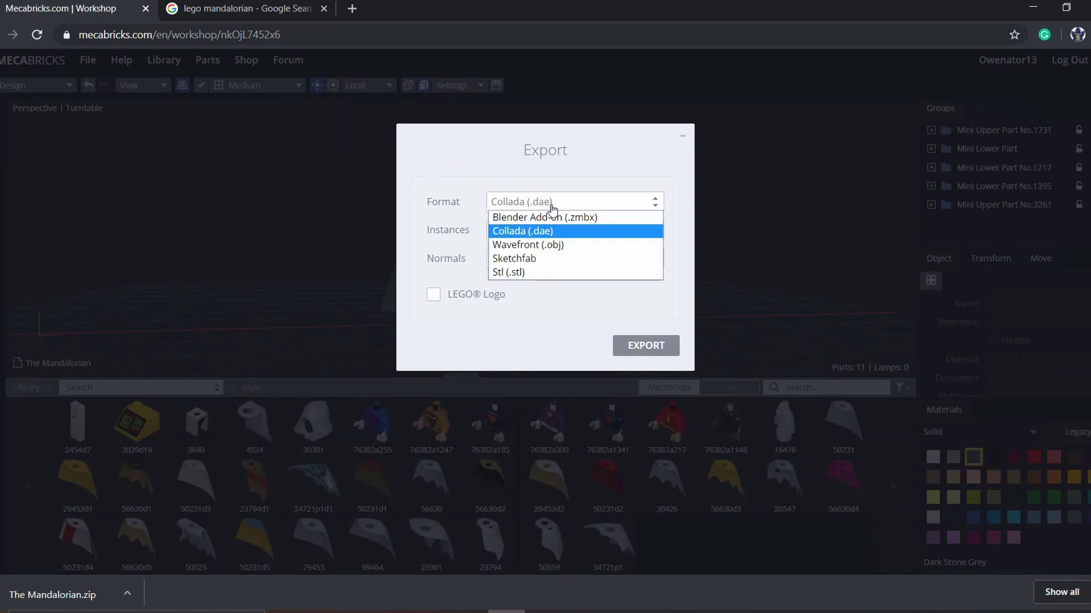
click(562, 217)
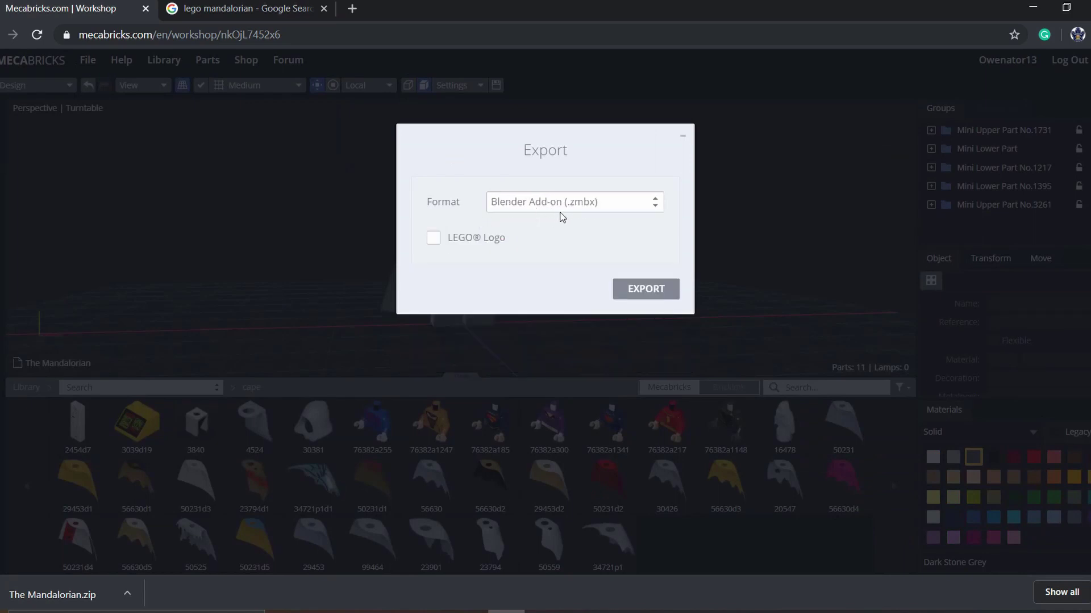
click(433, 238)
click(634, 292)
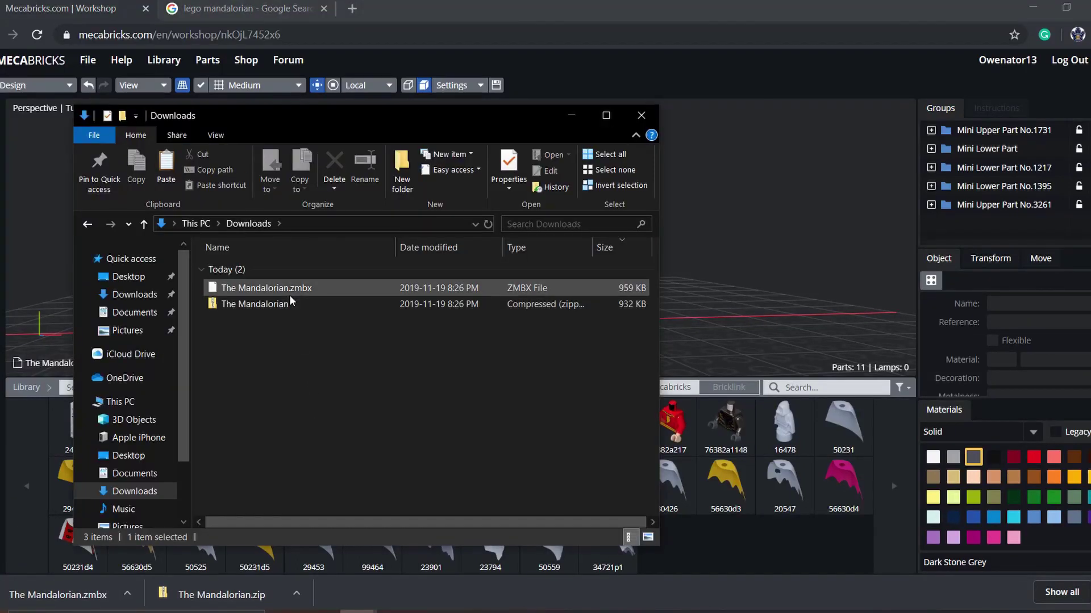
Extract The Mandalorian zip into Downloads, then delete the zip.
click(287, 305)
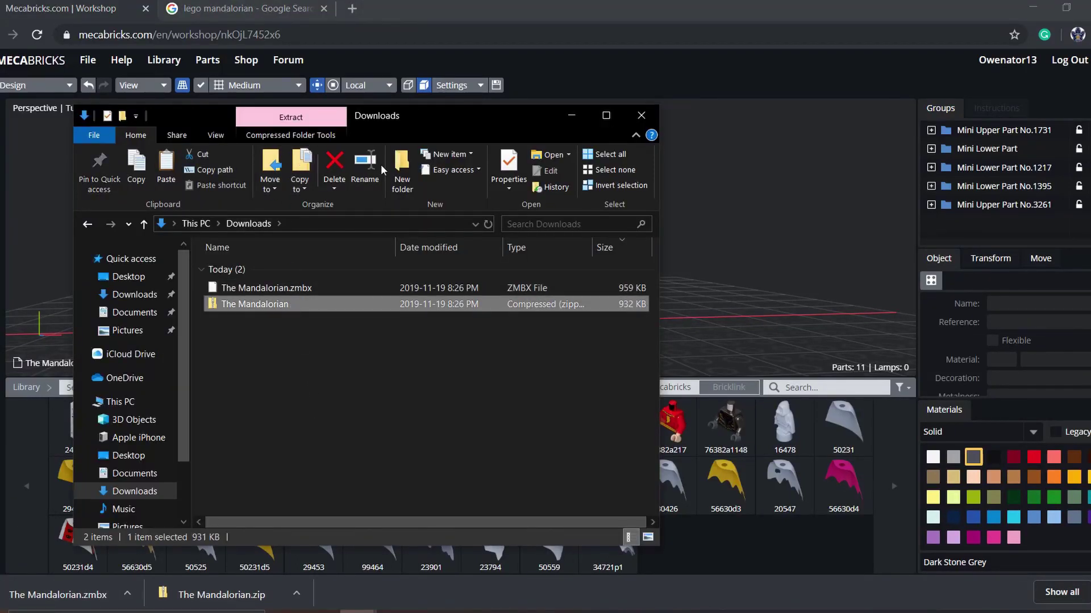
click(284, 135)
click(297, 166)
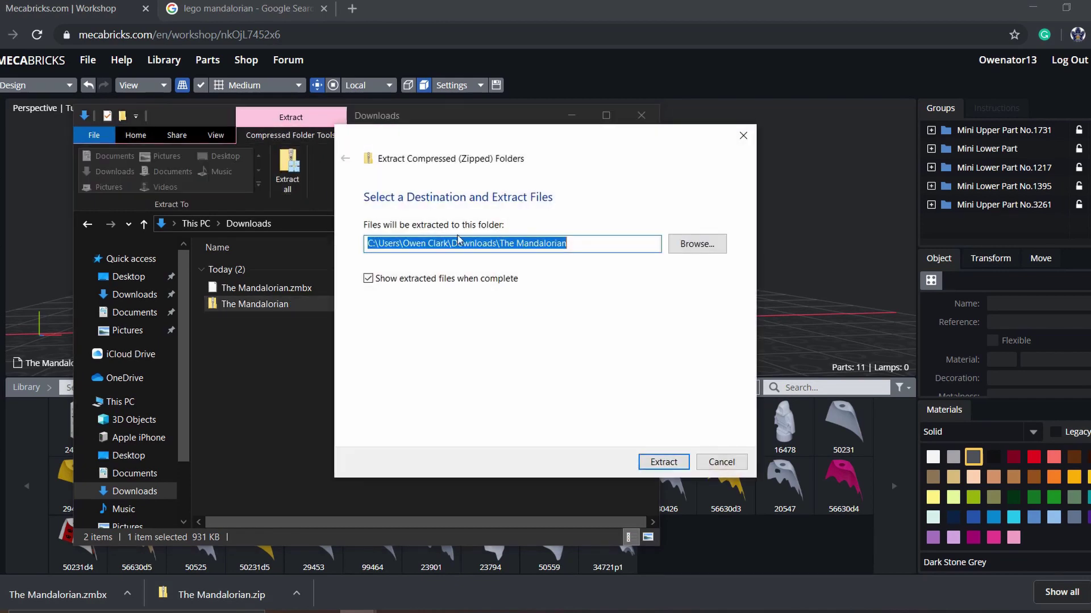
click(659, 467)
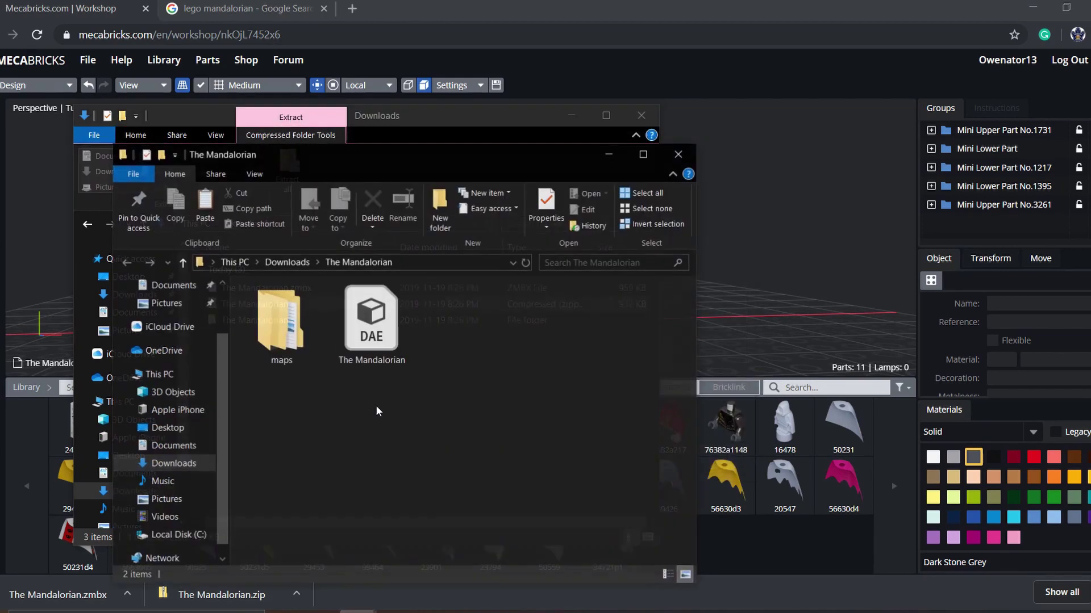
click(680, 153)
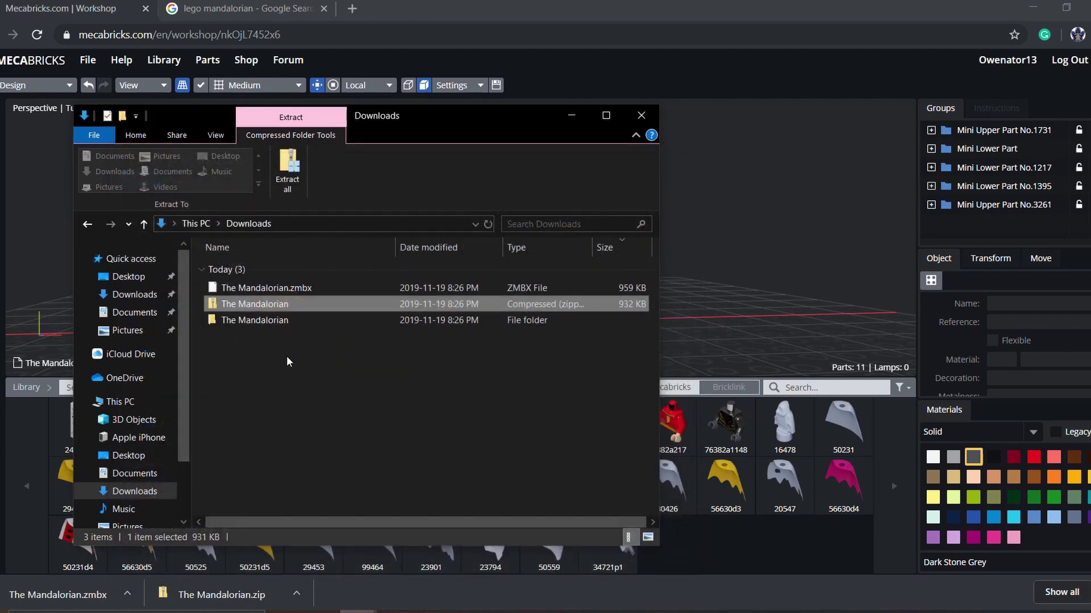
right_click(282, 307)
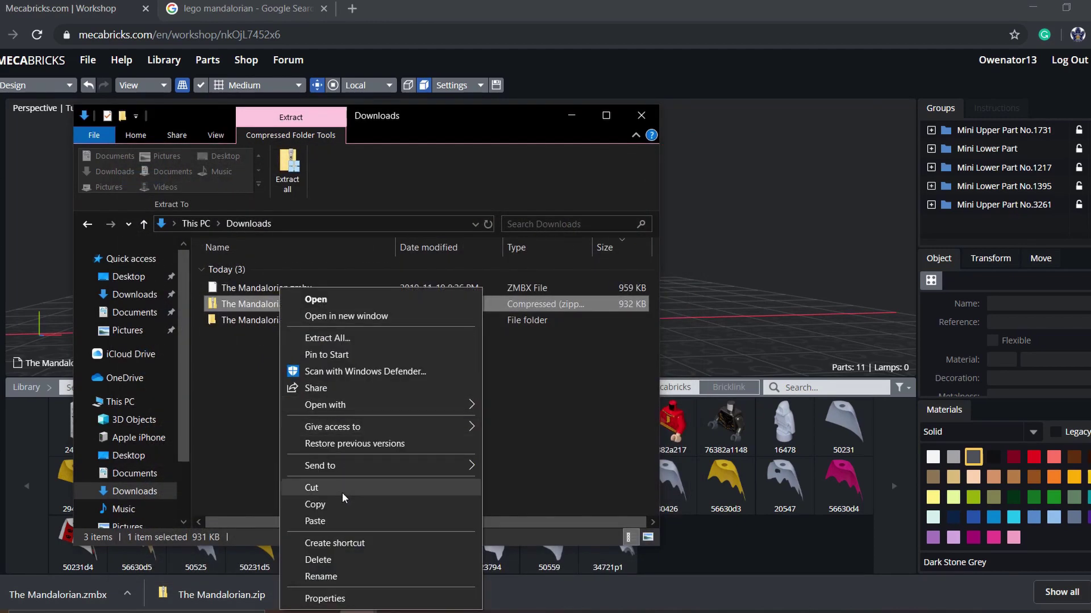
click(317, 559)
Open texture 3814d1236 from The Mandalorian > maps > diffuse in Adobe Photoshop.
double_click(303, 305)
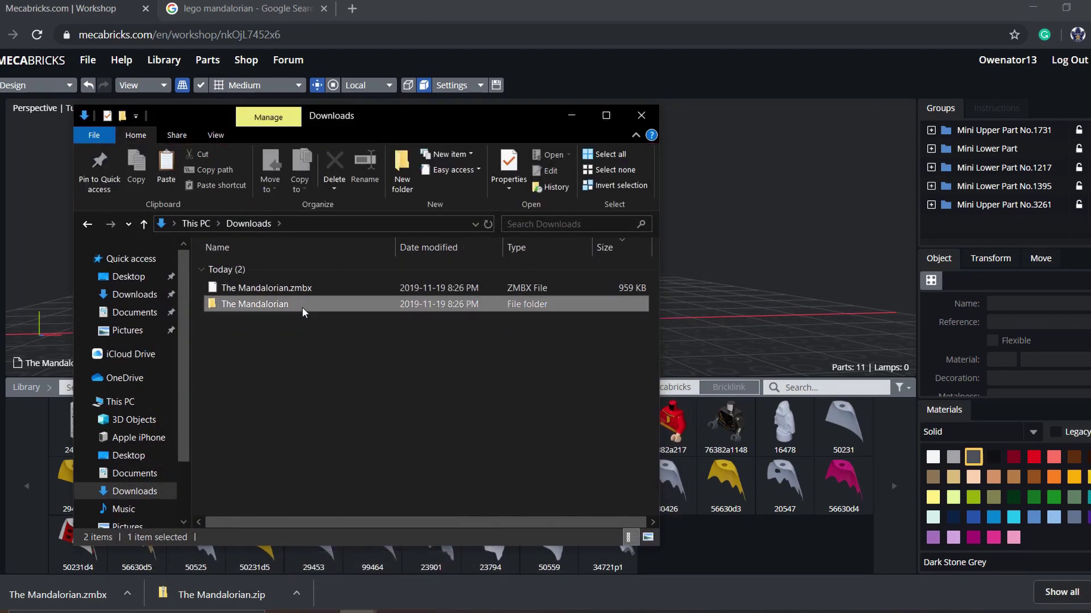
double_click(267, 290)
double_click(268, 287)
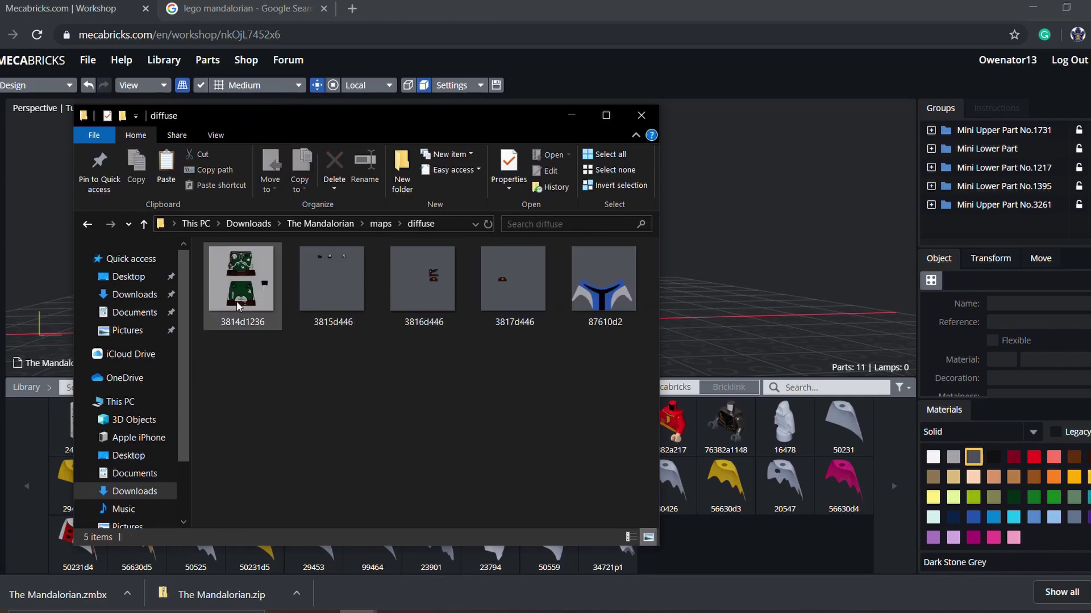
right_click(238, 307)
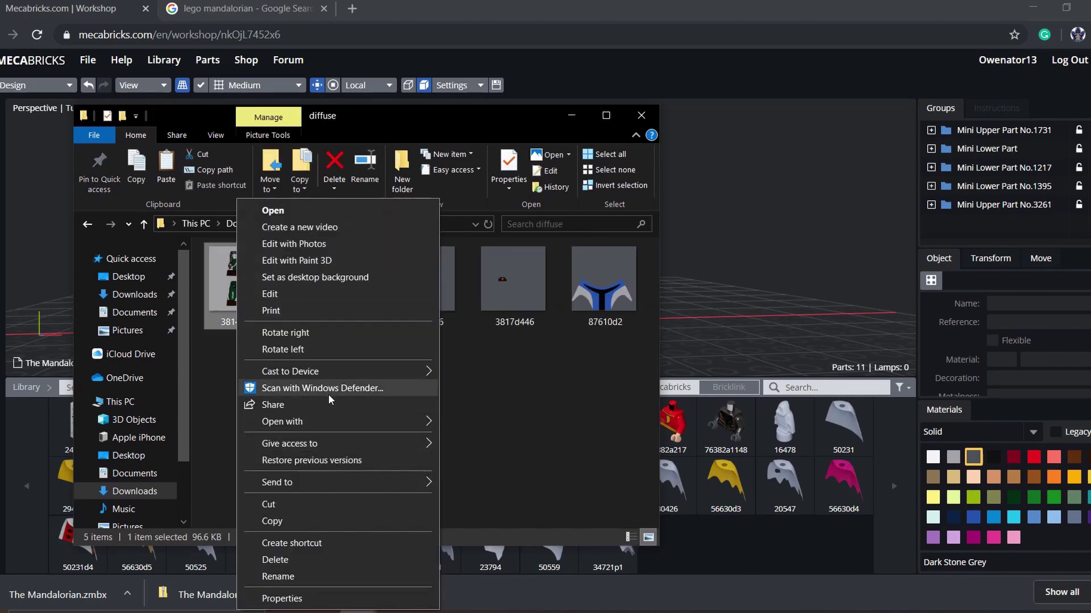
mouse_move(328, 423)
click(474, 440)
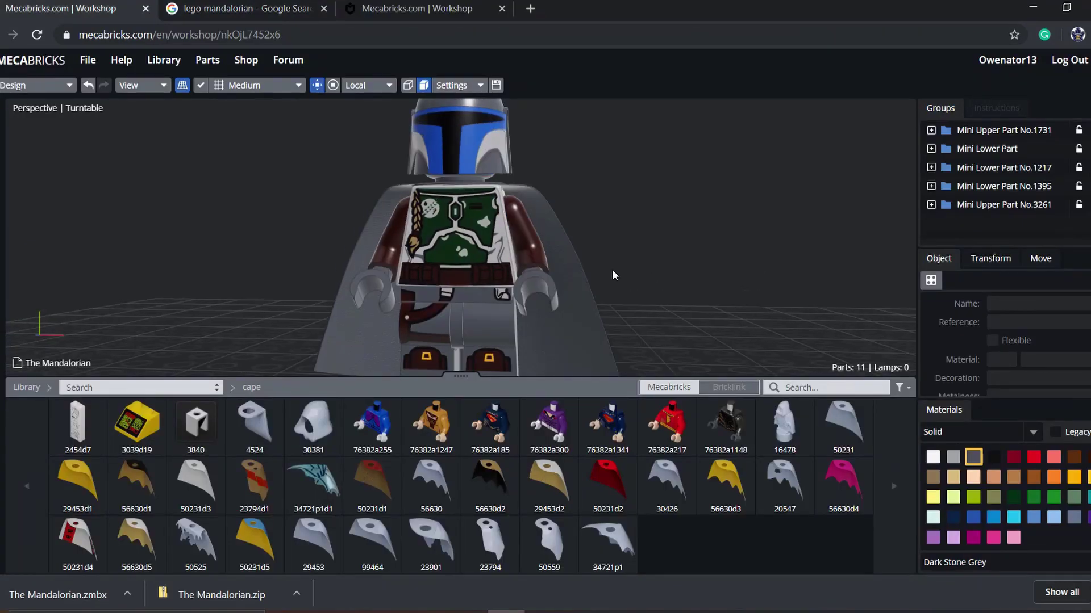
Try Medium Nougat on the minifigure's brown arm.
click(531, 230)
click(1015, 480)
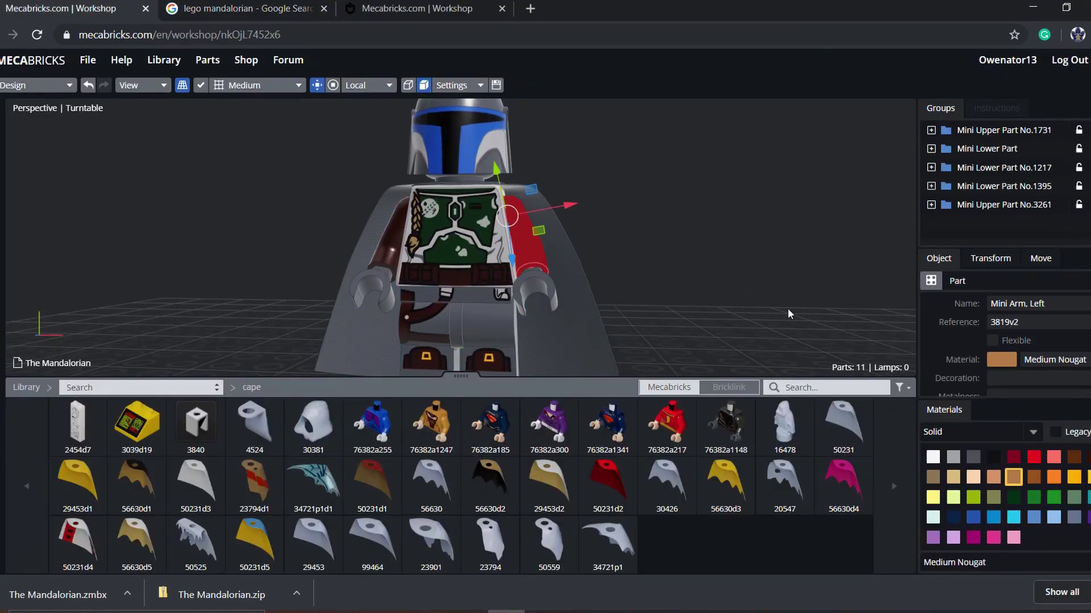
click(789, 309)
drag(794, 257, 737, 270)
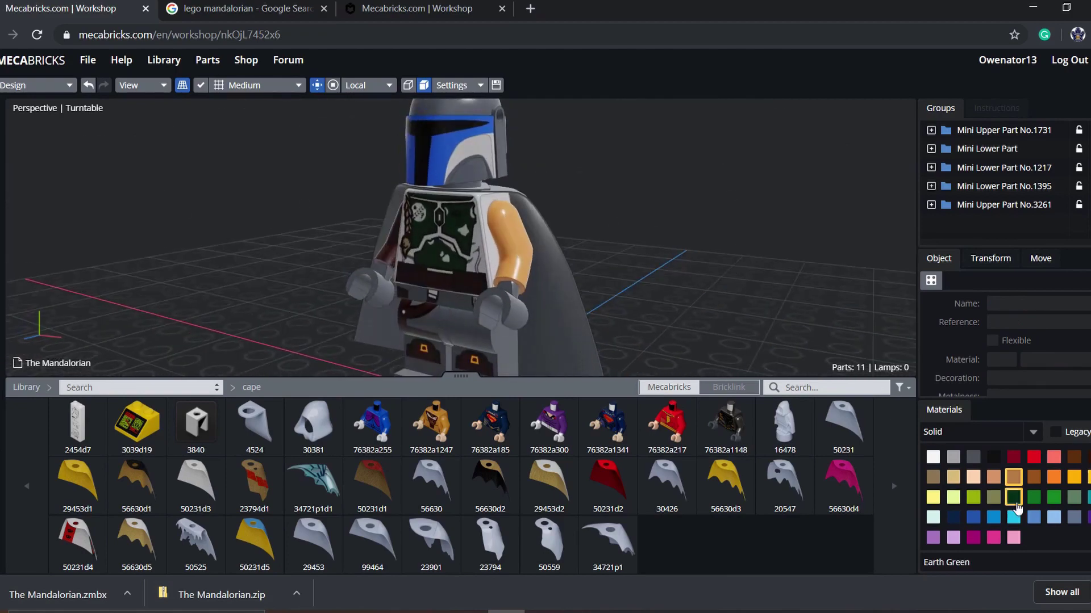
Recolour the left arm Nougat, then head to the Mecabricks forum in the other tab.
click(993, 482)
click(549, 237)
click(521, 243)
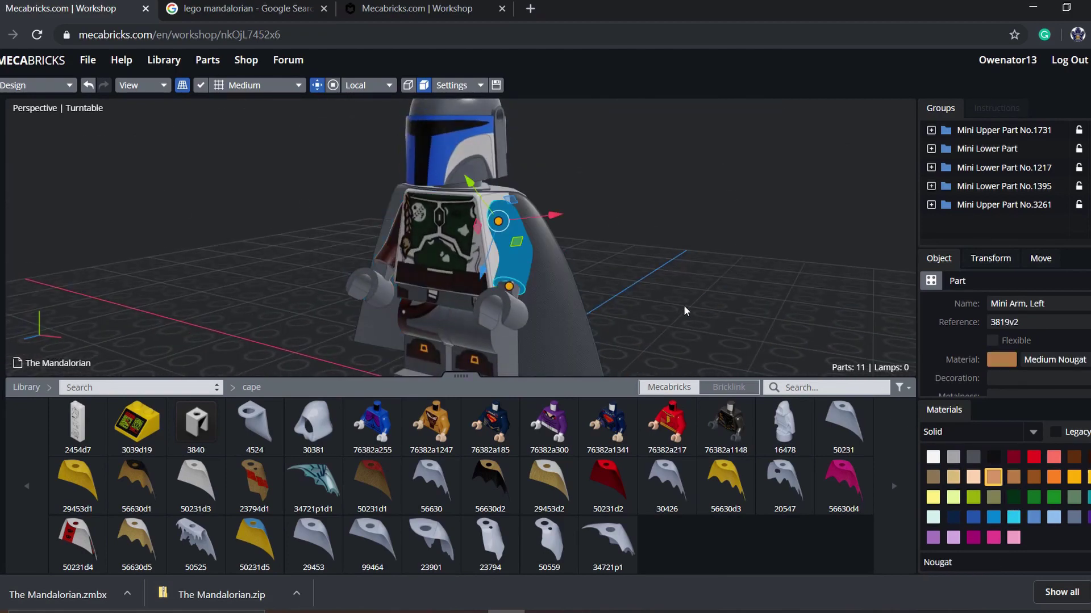
click(995, 482)
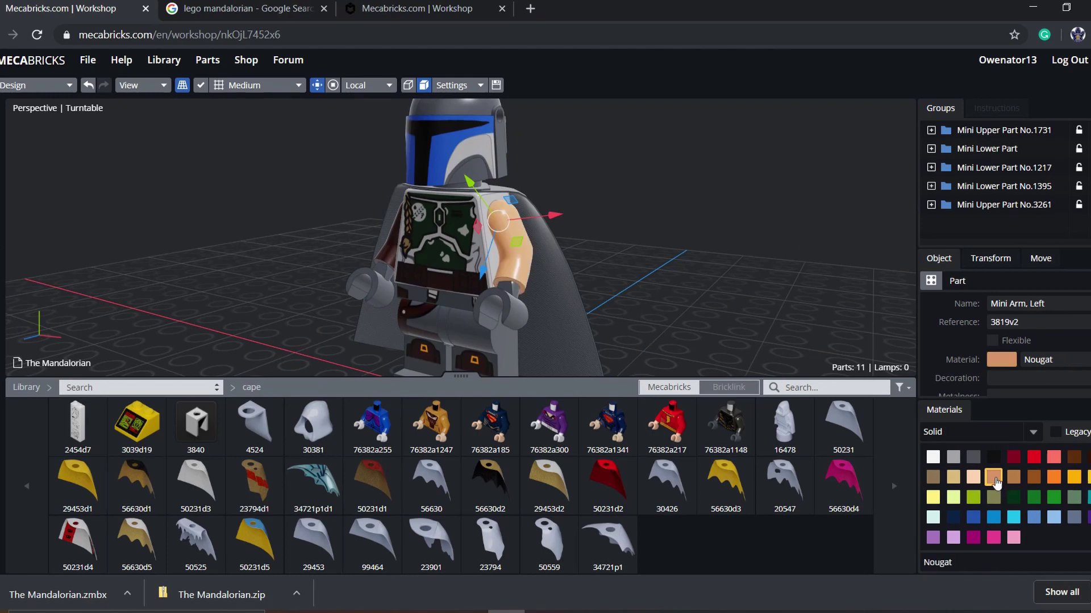
click(796, 246)
click(523, 234)
click(522, 237)
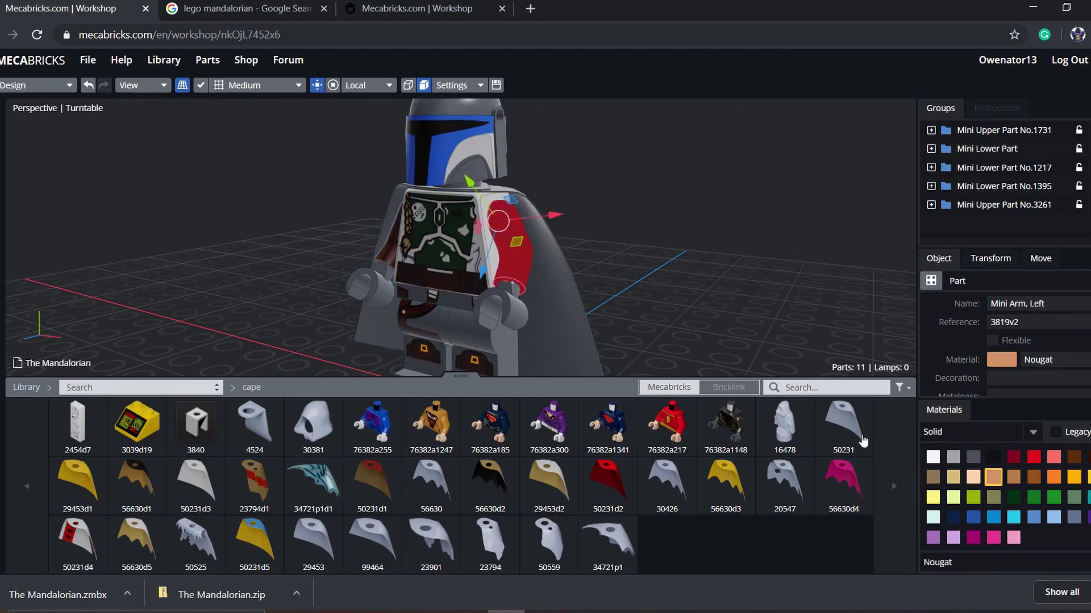
click(417, 8)
click(291, 68)
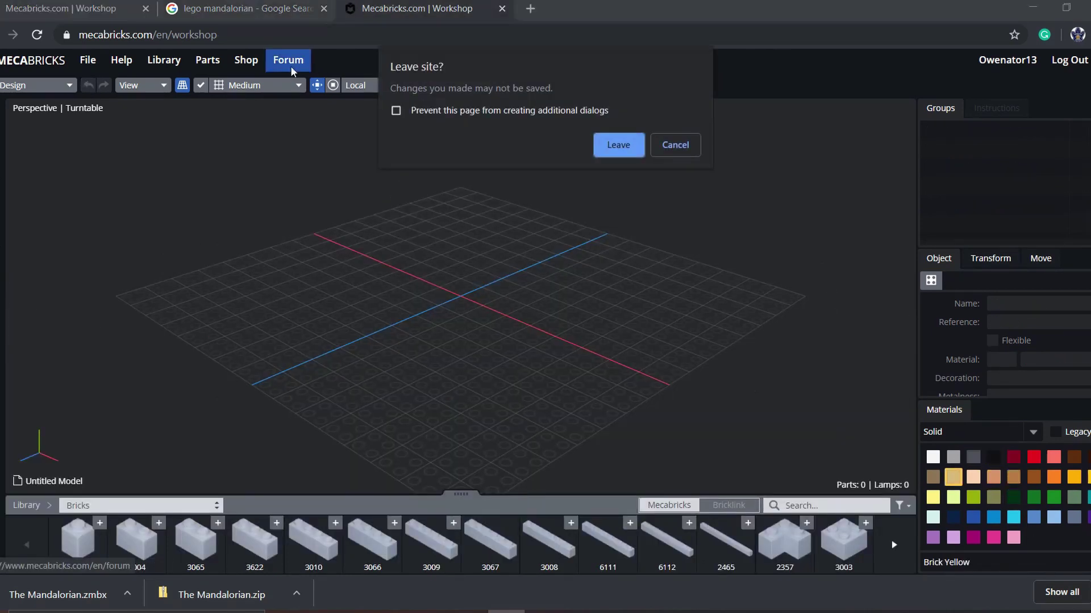
Leave the workshop and open colour_chart.pdf from the Parts and Decorations Design Resources topic.
click(611, 147)
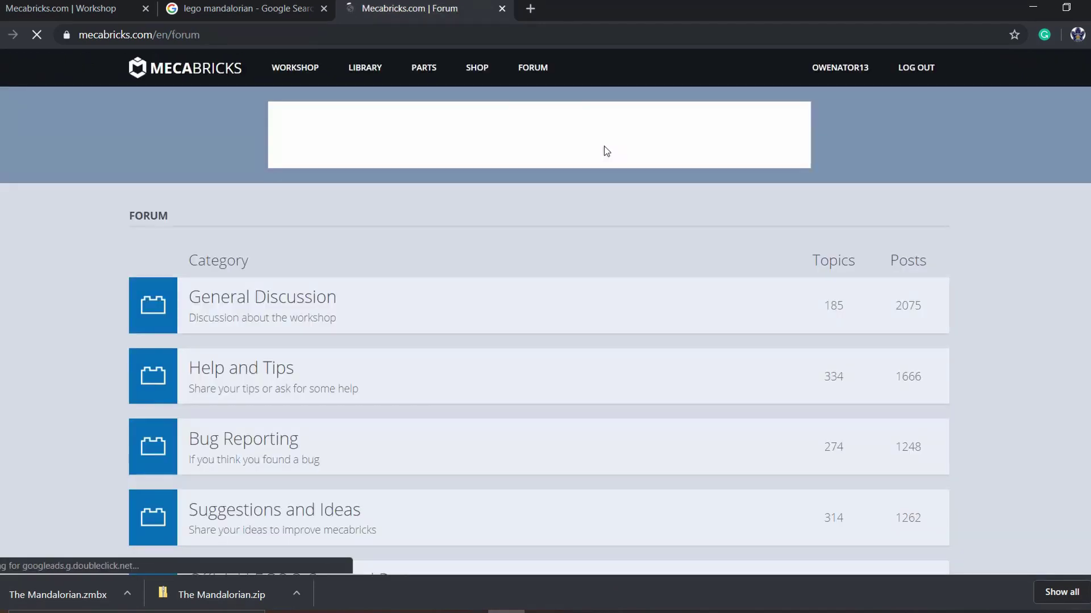
scroll(248, 385, down, 2)
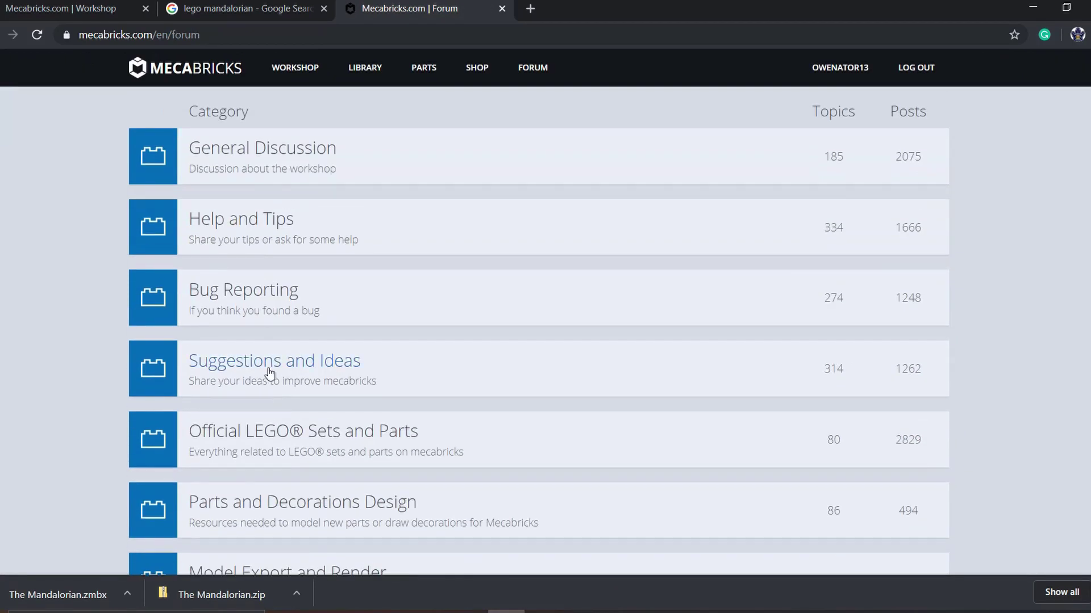
scroll(268, 373, down, 2)
click(319, 360)
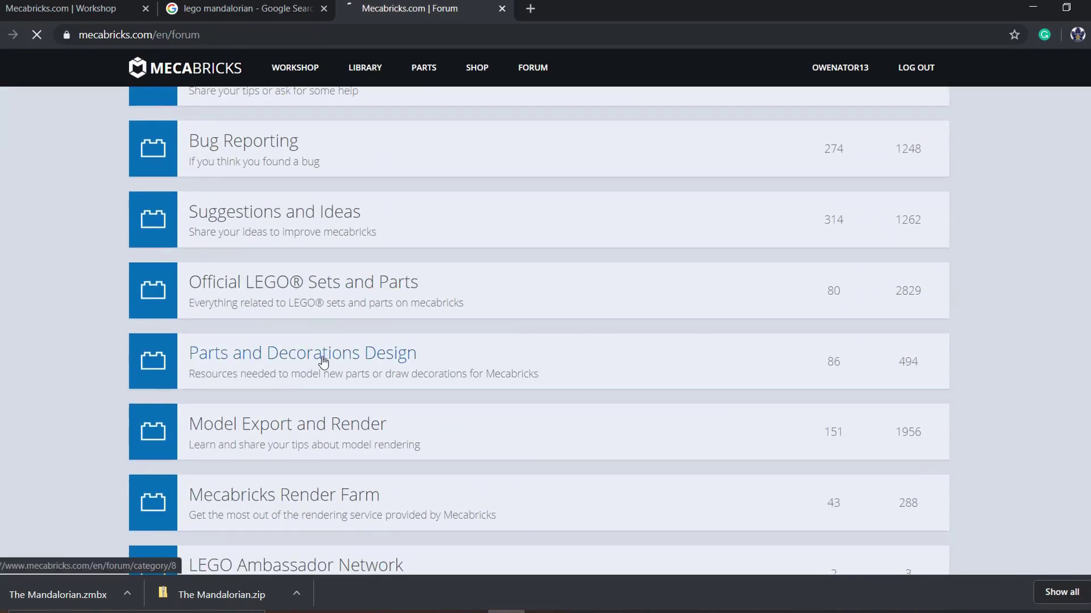
scroll(270, 193, down, 2)
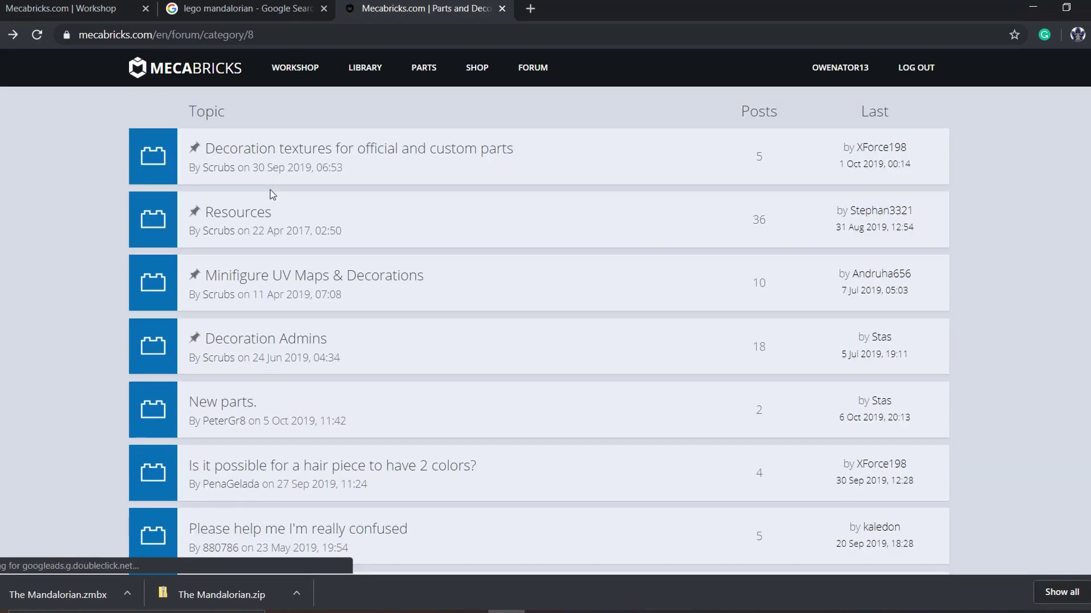
click(262, 211)
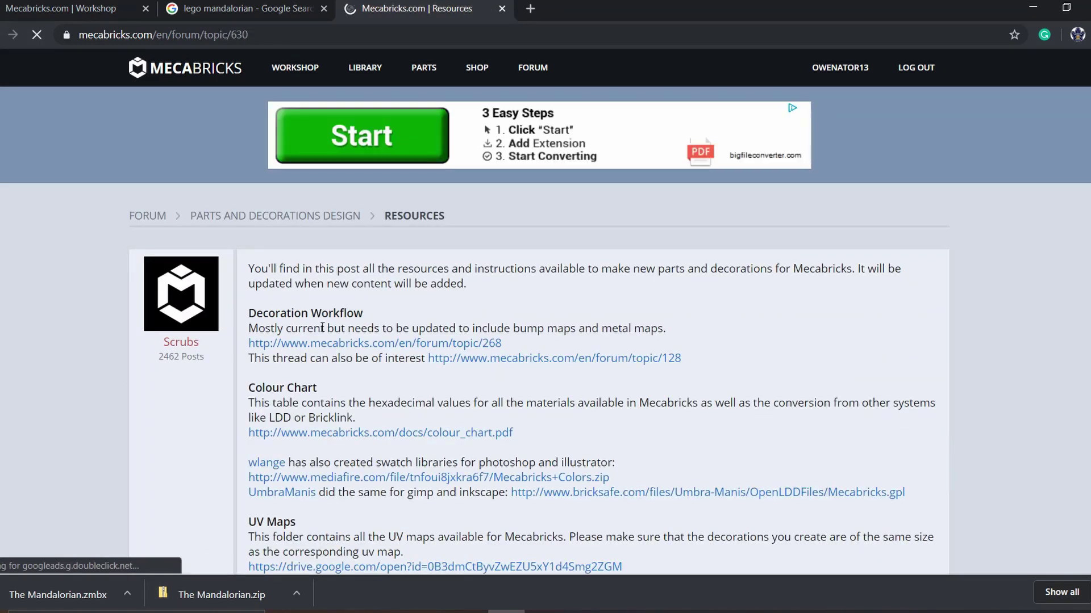
click(308, 438)
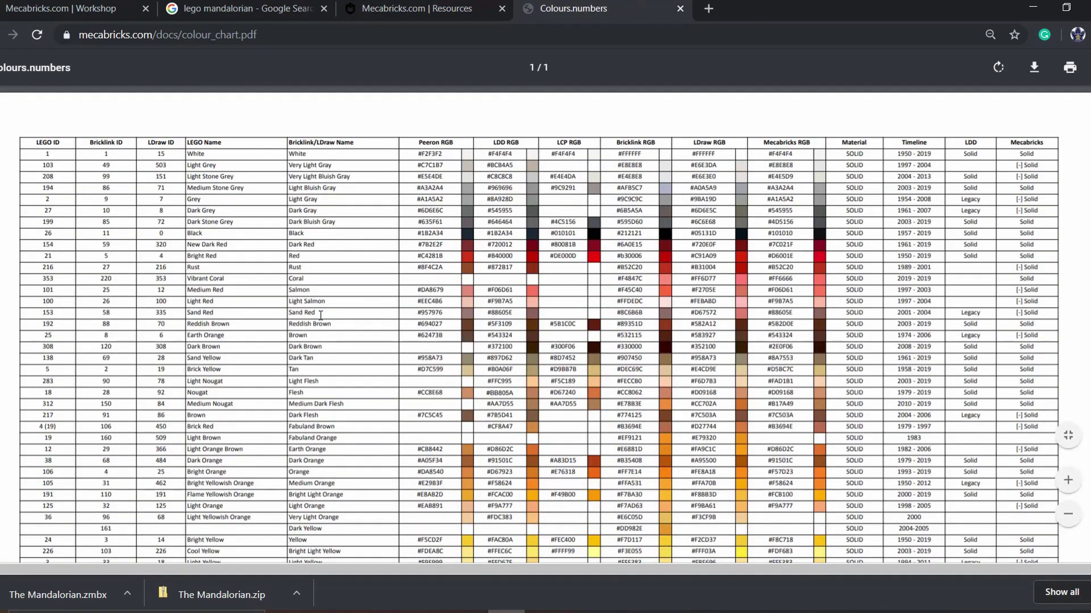
Find 'nougat' in the colour chart to get Medium Nougat's #B17A49, then return to Photoshop.
scroll(320, 316, down, 3)
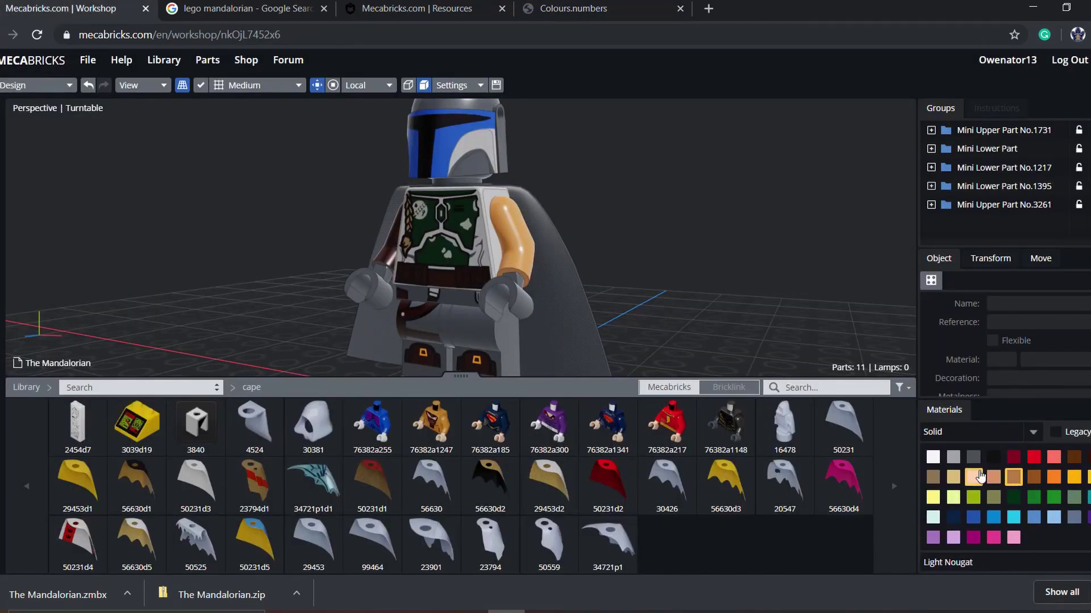
key(ctrl+4)
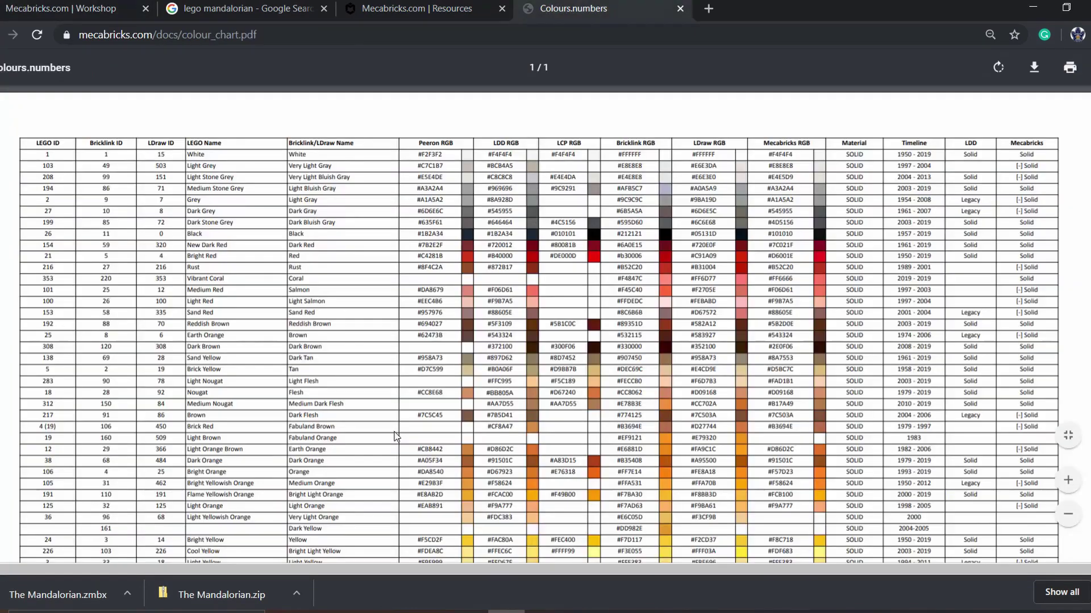
key(ctrl+f)
text(noug)
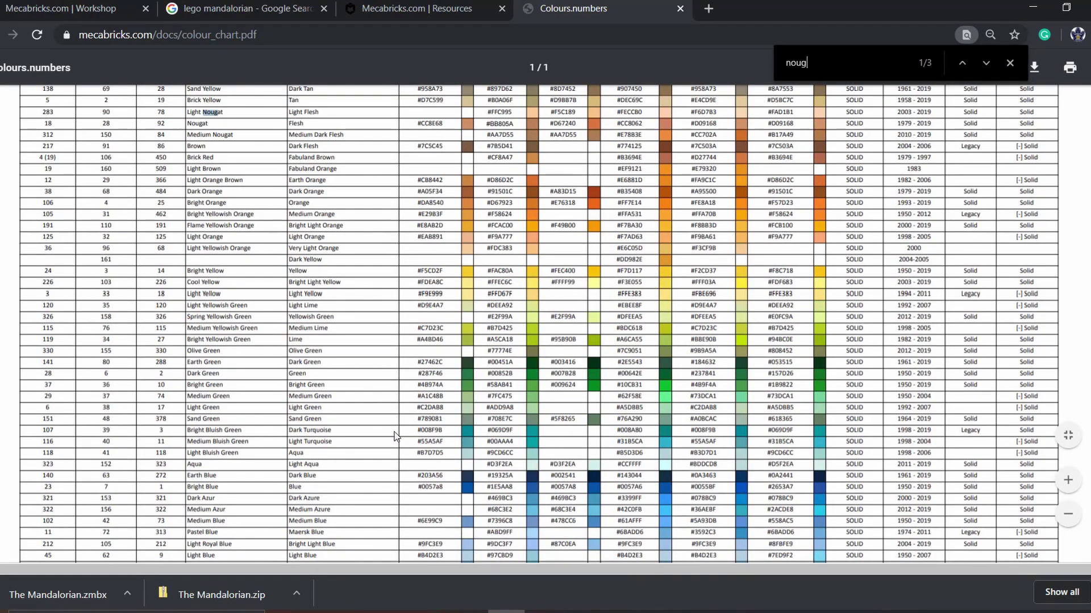
text(at)
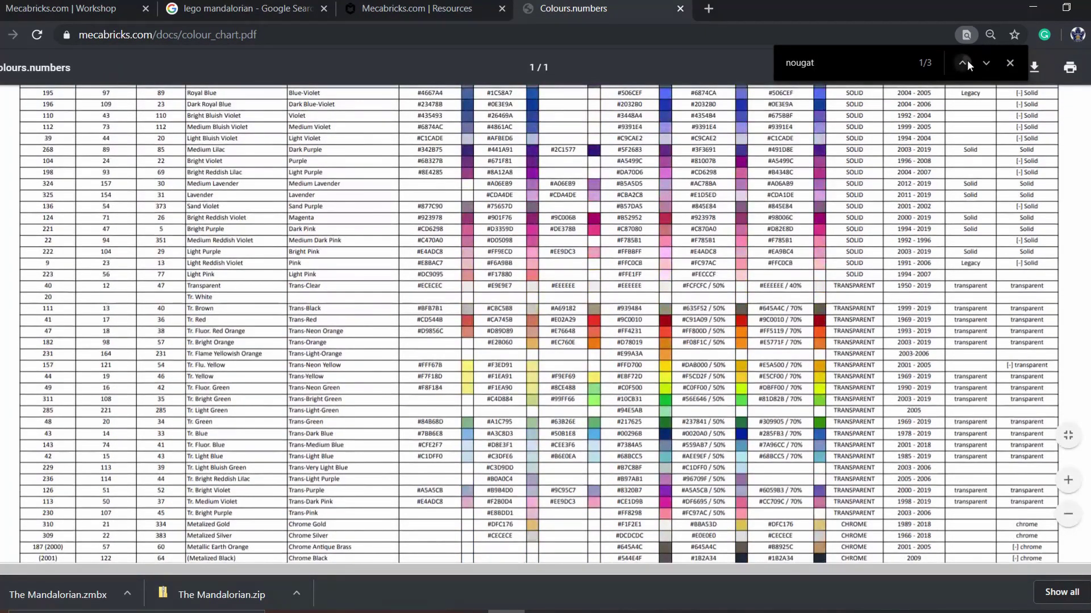
click(967, 59)
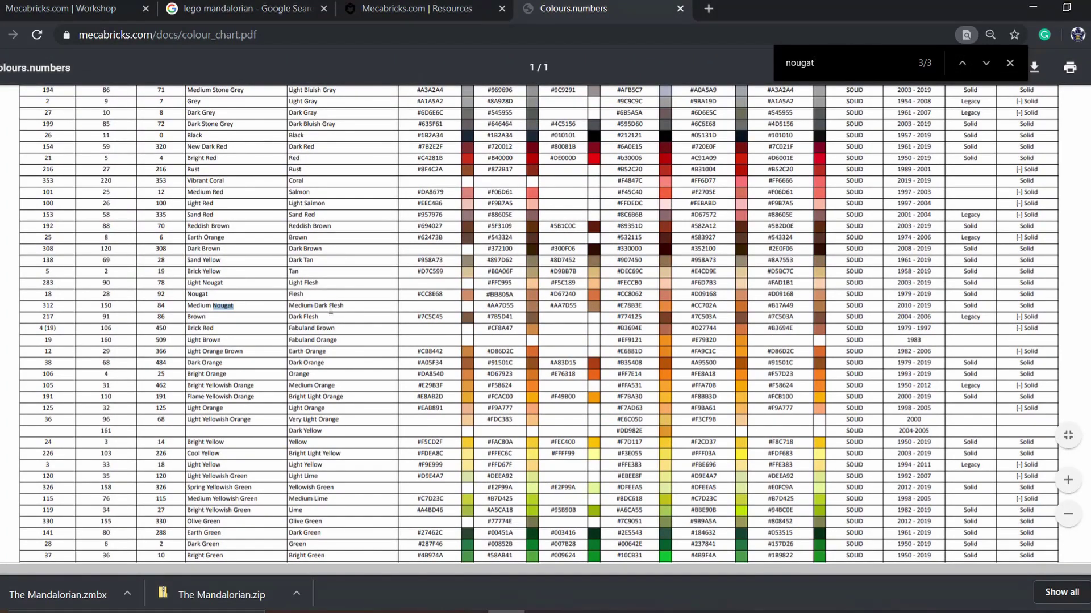
scroll(394, 313, up, 3)
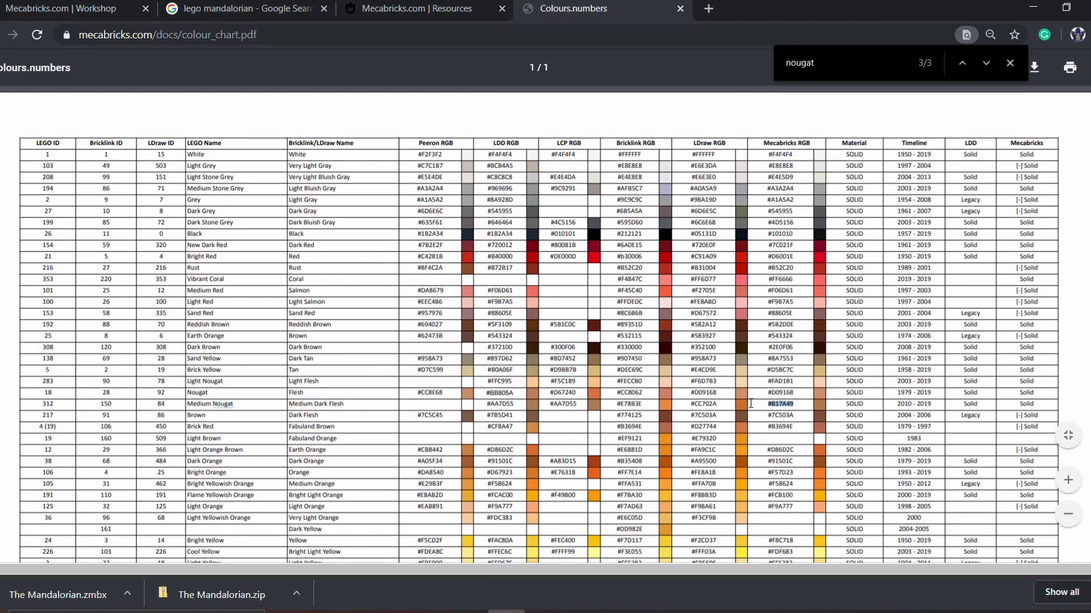
key(alt+Tab)
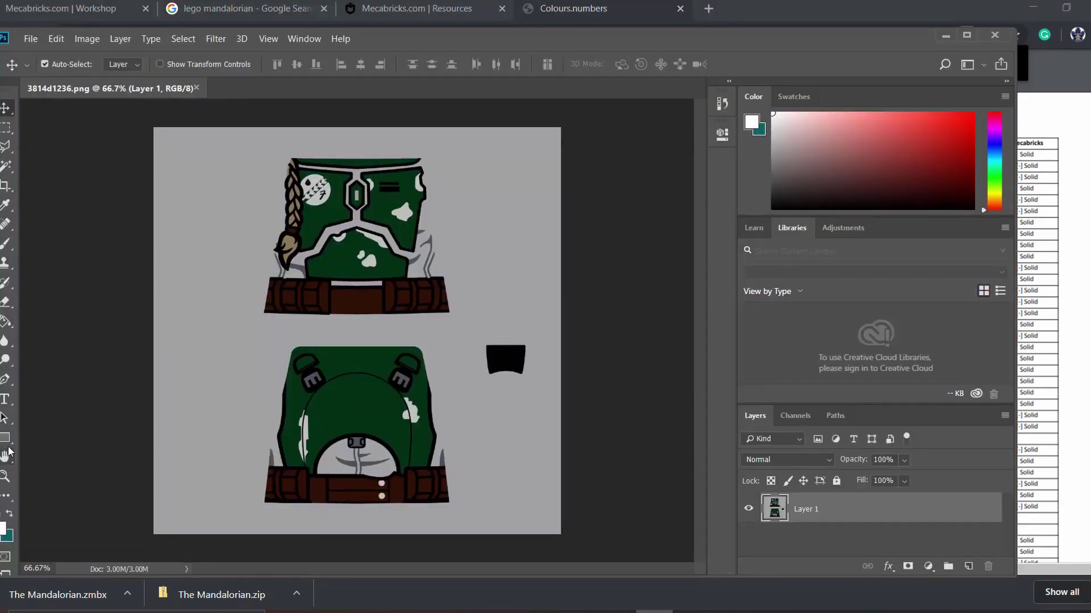
Set the foreground to #B17A49 and bucket-fill the texture's grey background with it.
click(4, 529)
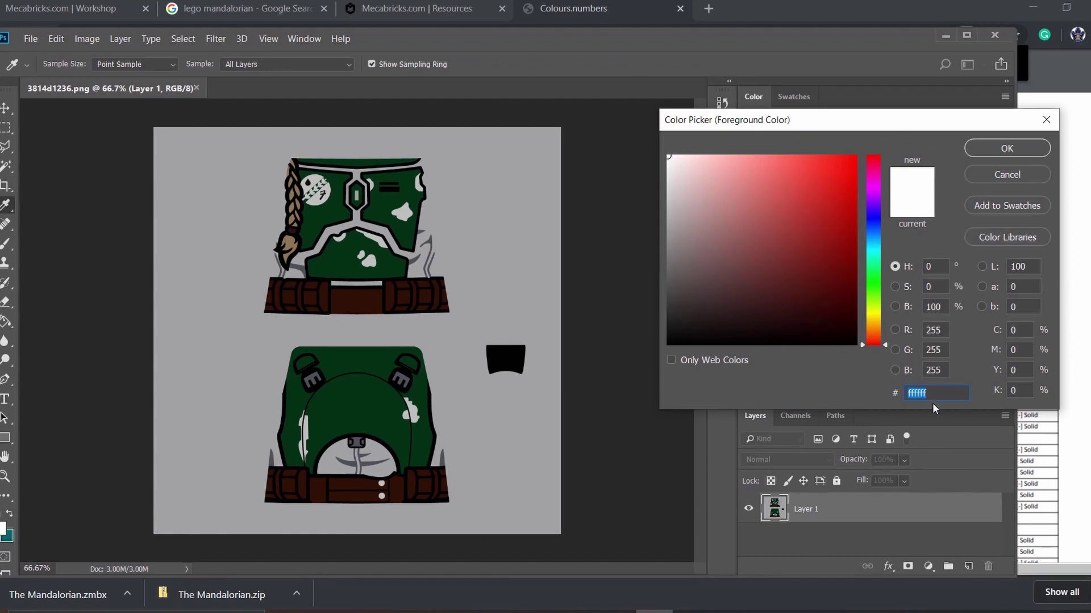
text(#B17A49)
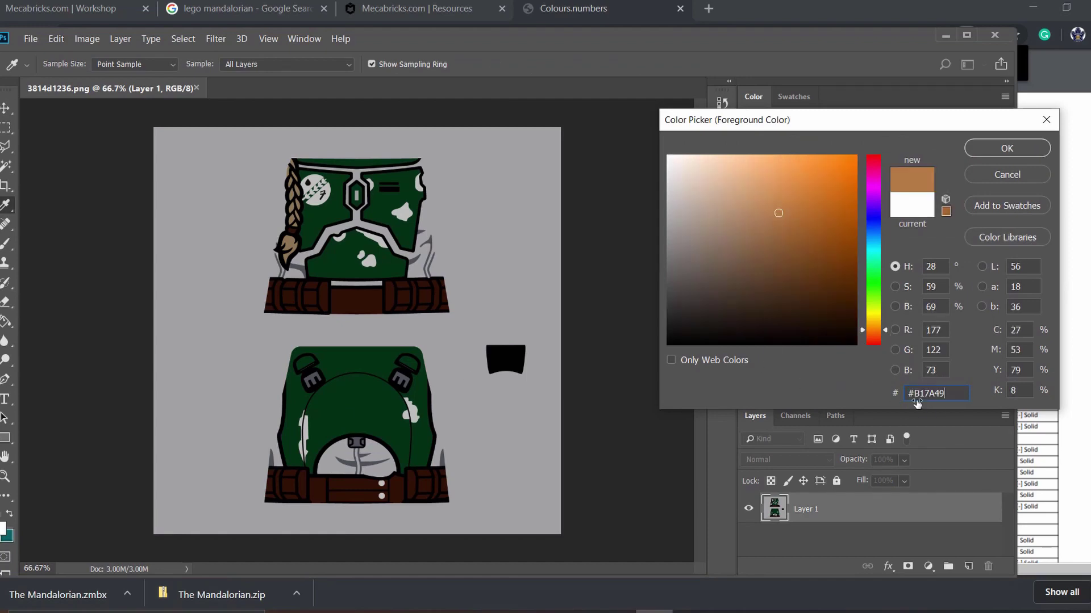
click(1003, 149)
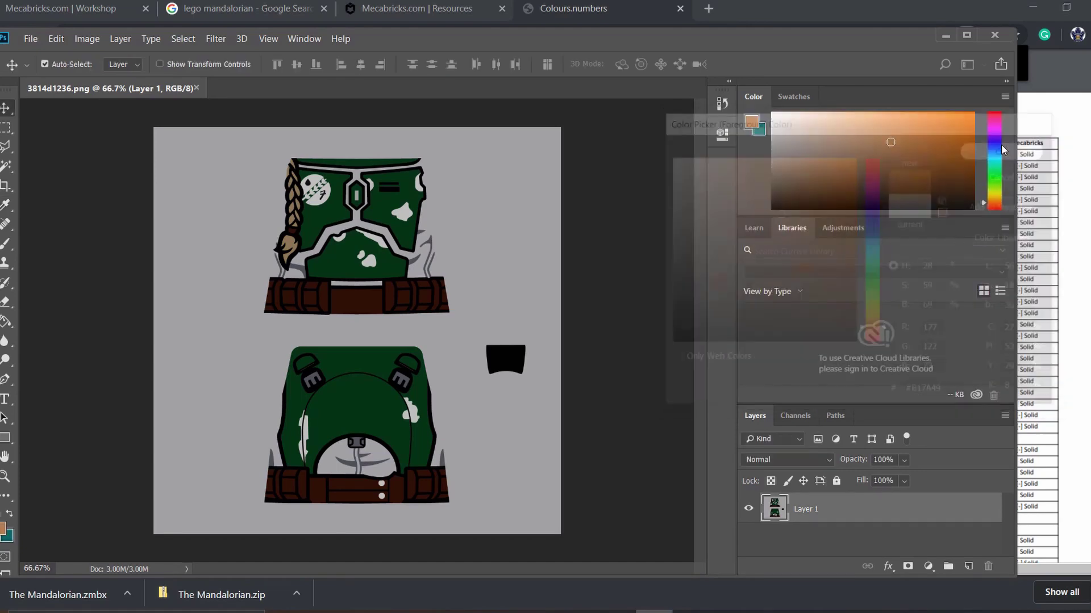
click(5, 322)
click(176, 323)
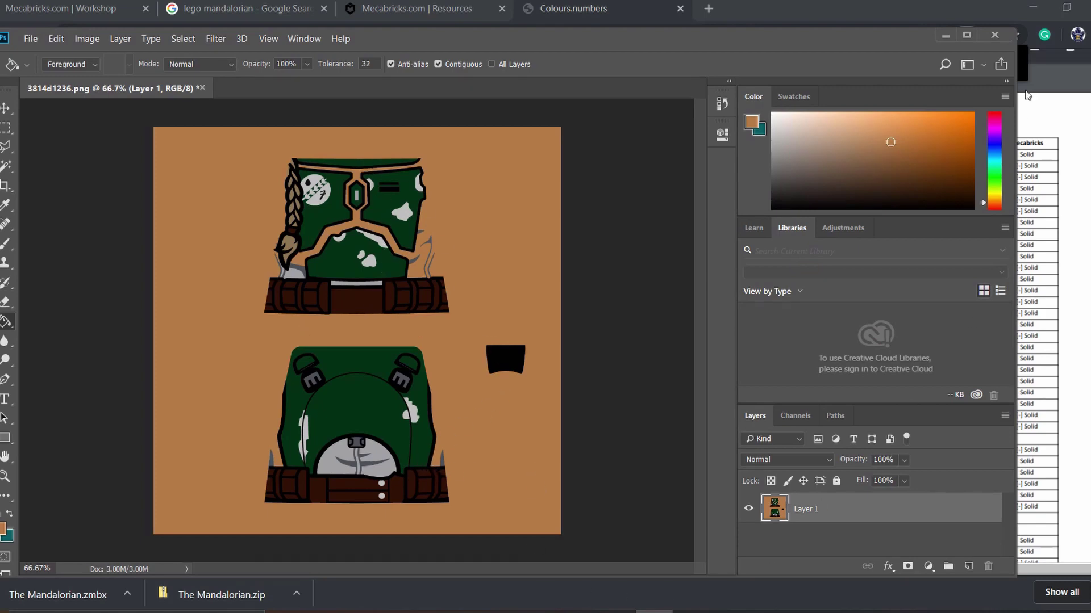
click(1070, 124)
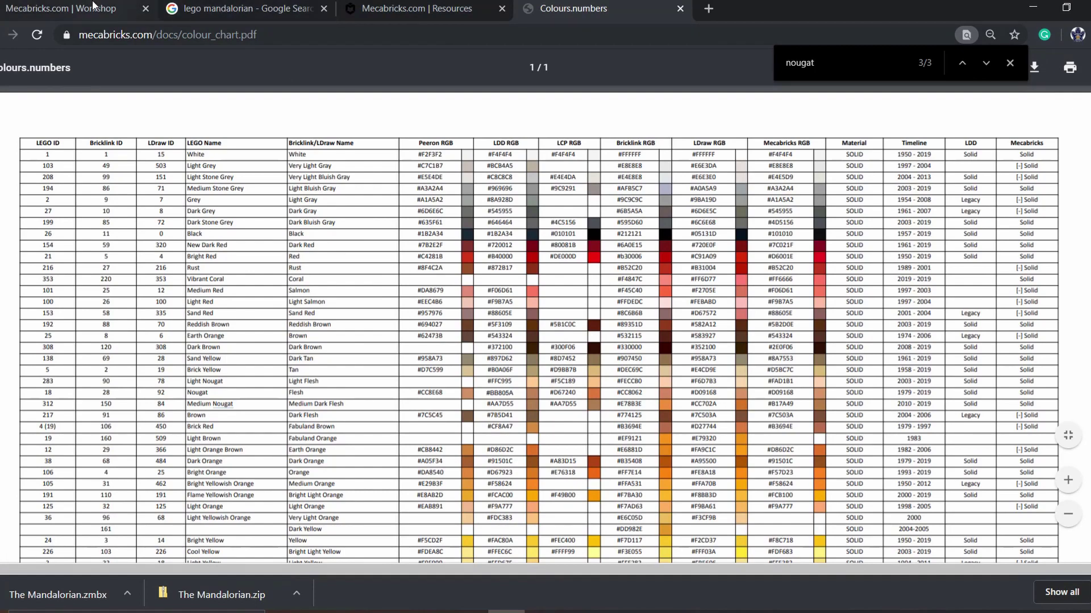
Confirm the hand is Dark Stone Grey, mark that chart row, and reopen Photoshop's foreground picker.
click(74, 9)
click(500, 326)
click(504, 314)
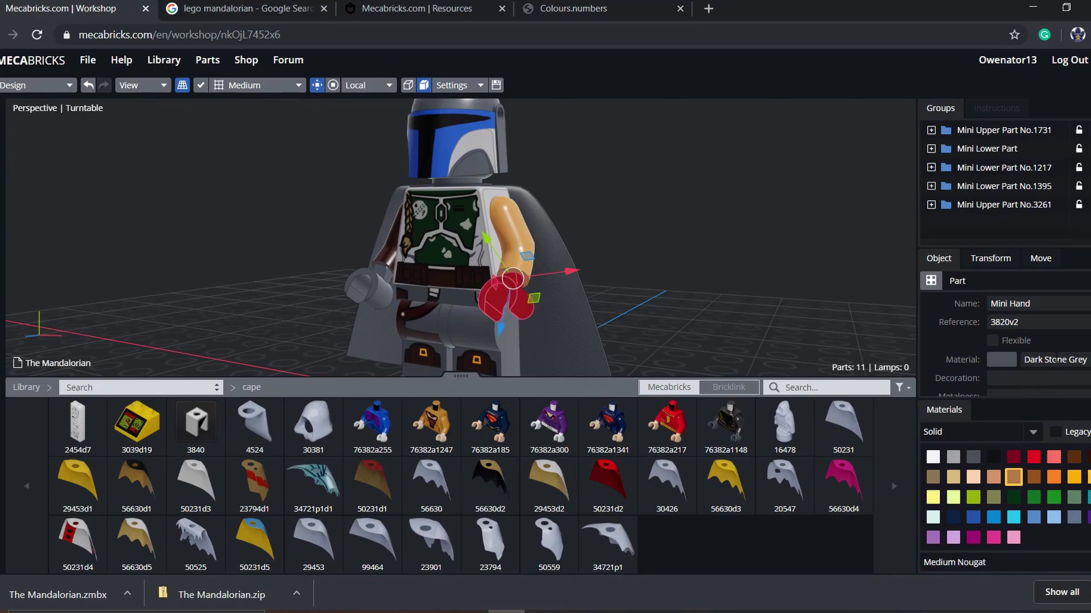
click(244, 8)
click(602, 8)
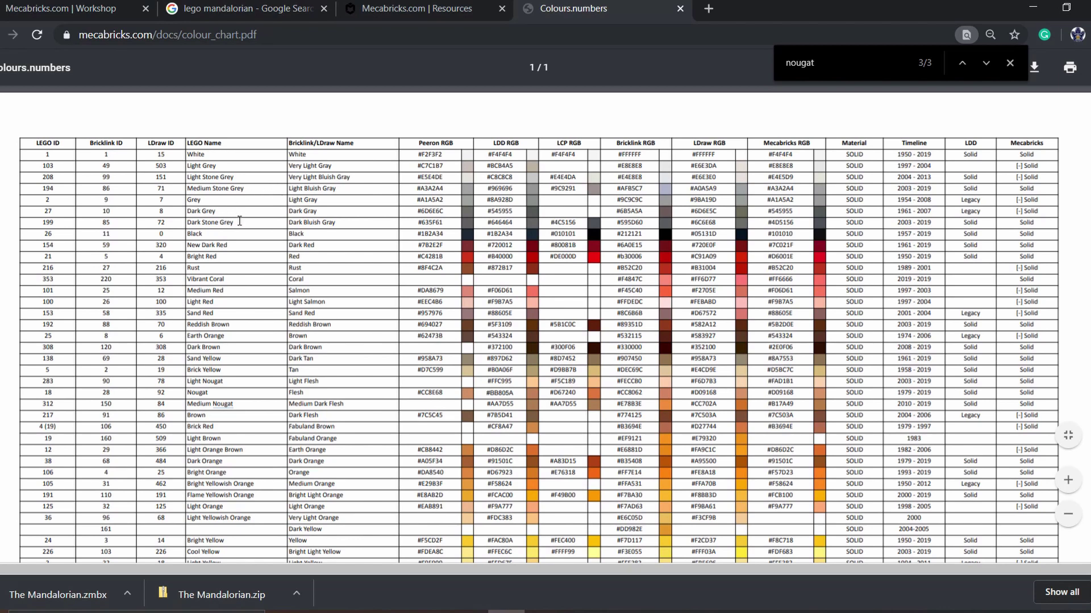
drag(239, 221, 158, 221)
key(alt+Tab)
click(3, 528)
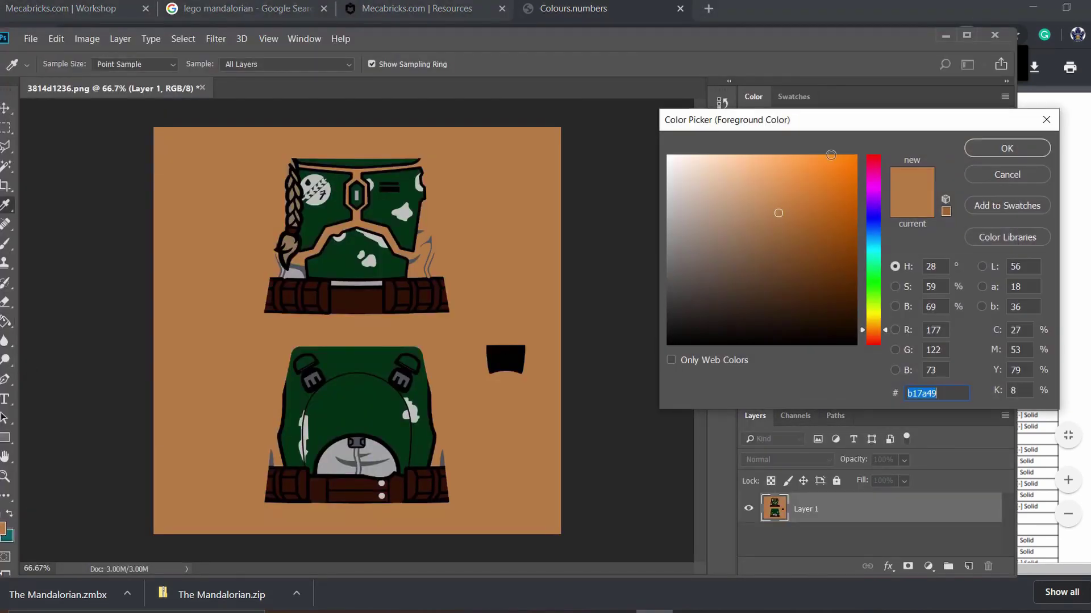
Set the colour to Dark Stone Grey #4D5156 and bucket-fill the green armour areas.
text(#4D5156)
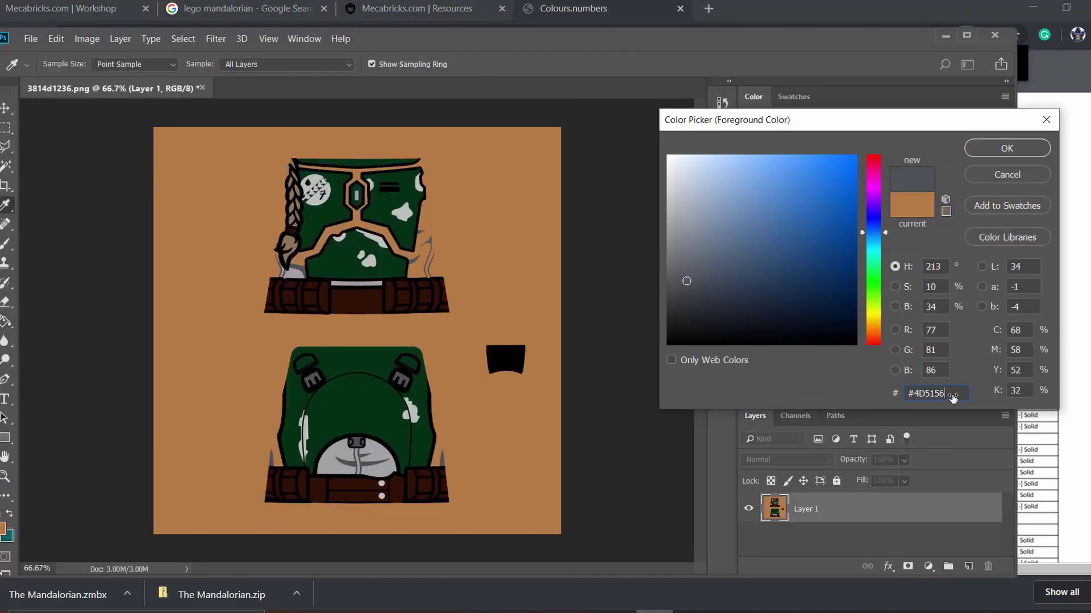
key(g)
click(1007, 148)
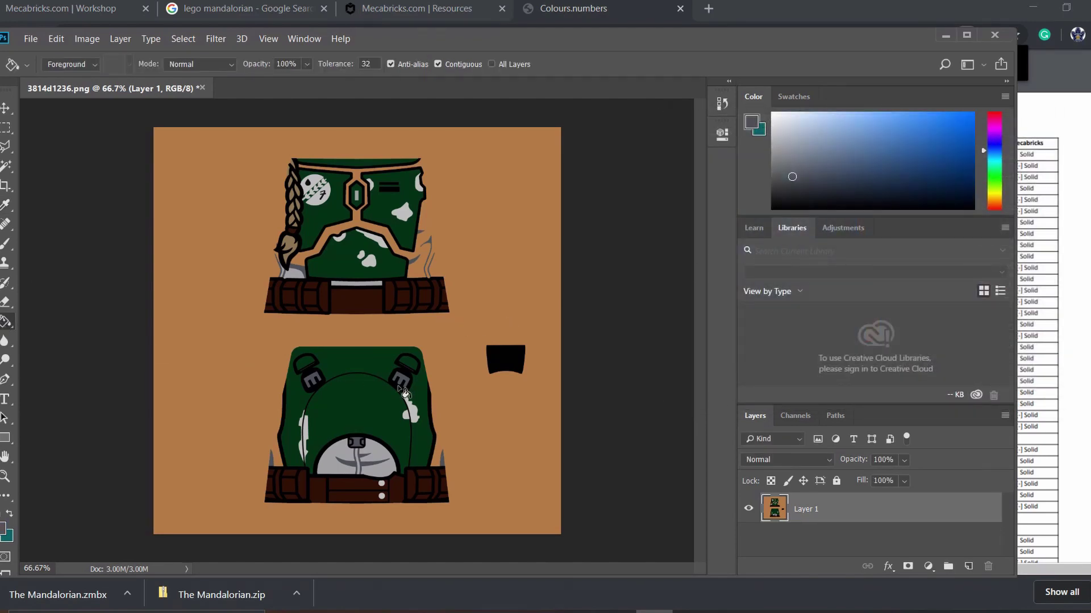
click(377, 364)
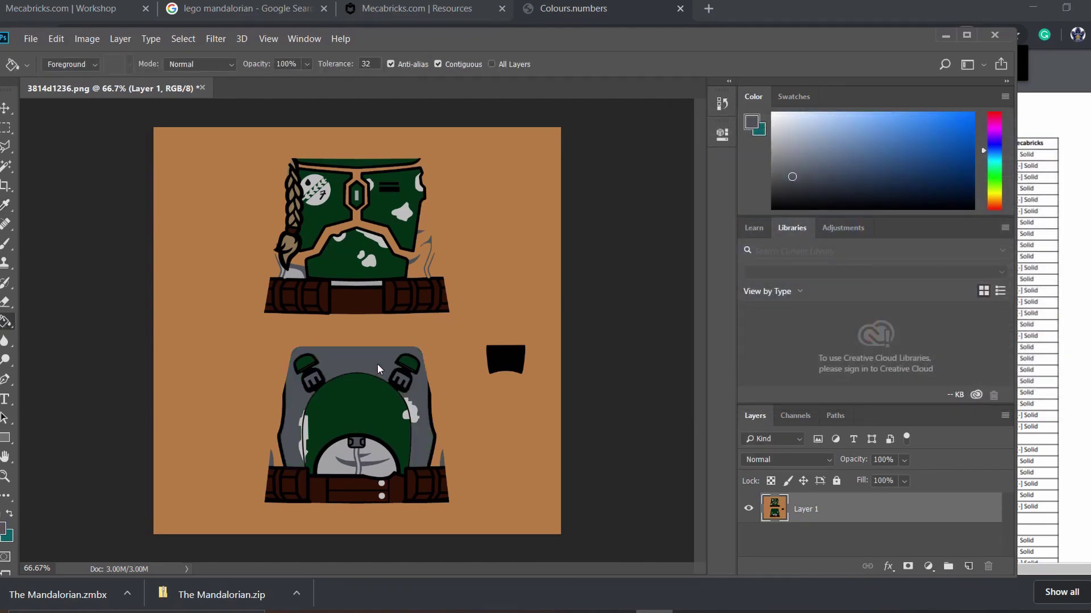
click(369, 393)
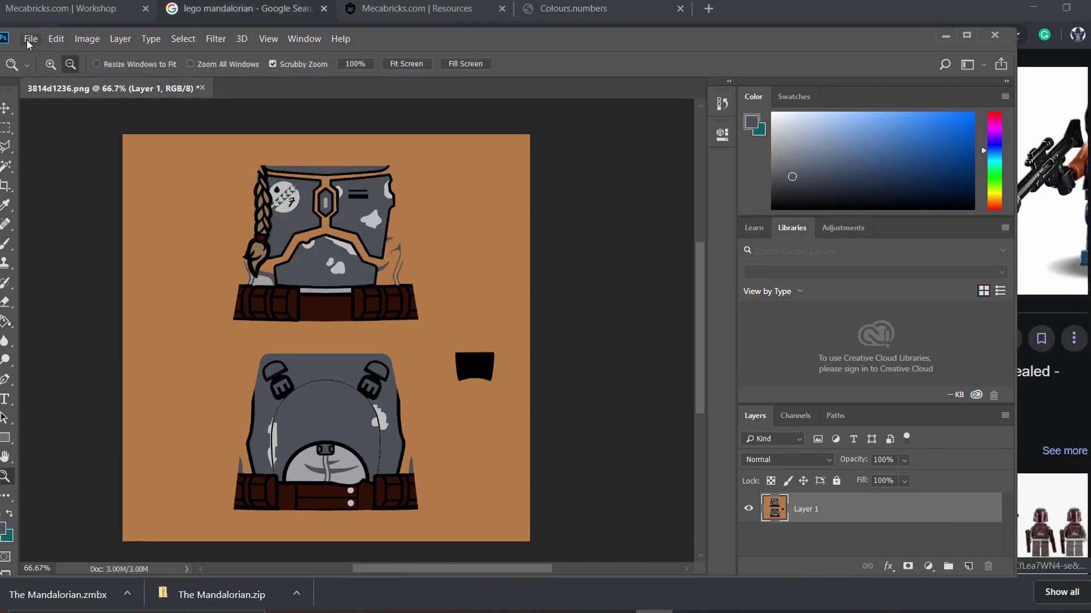
click(27, 39)
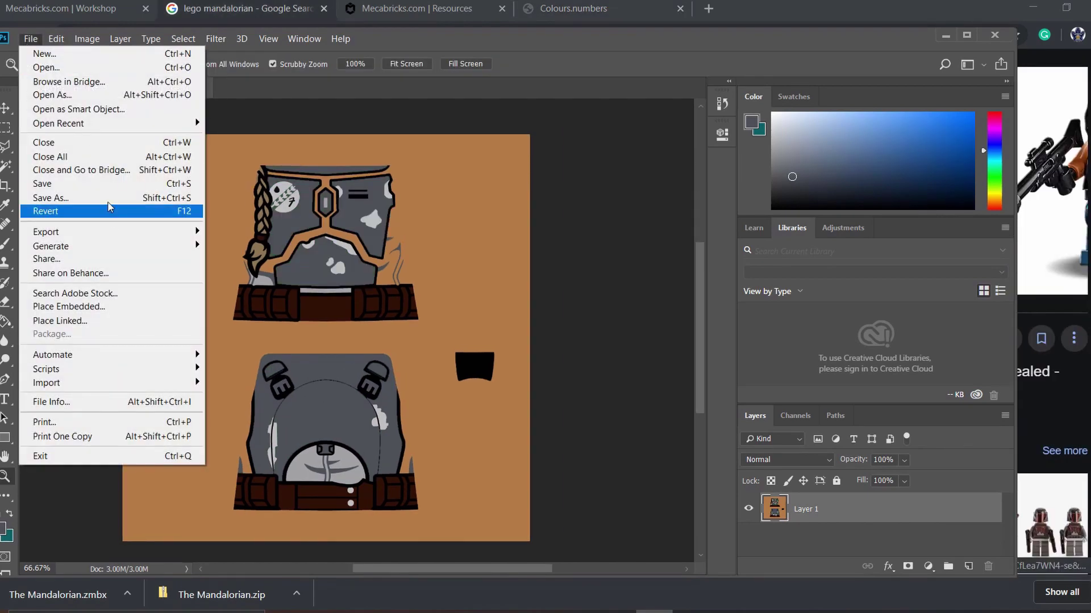
Save the recoloured texture as the PNG 3814d1236NEW in the diffuse folder.
click(107, 195)
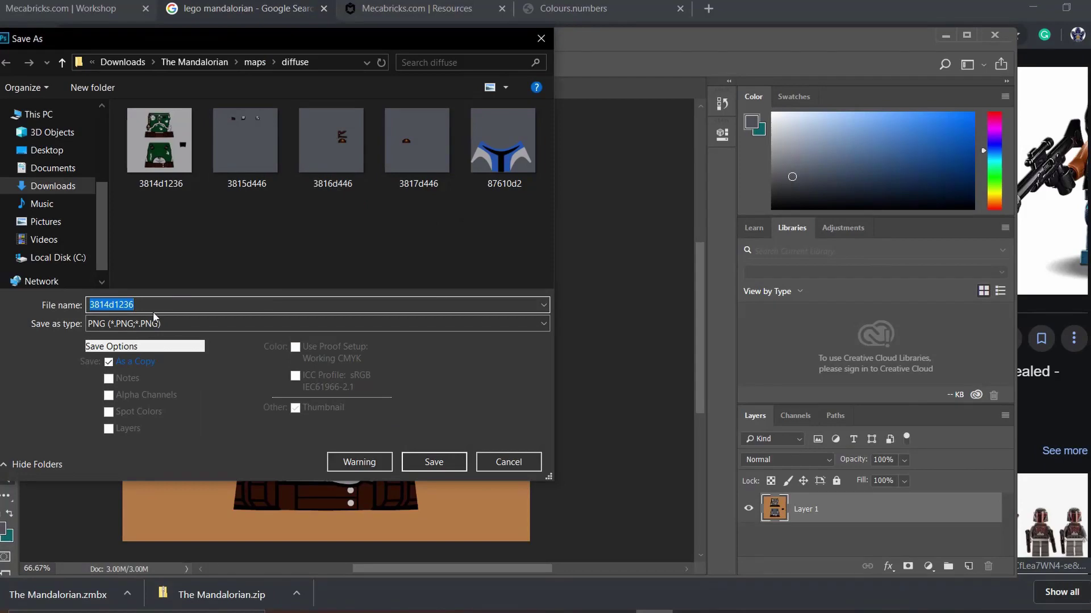
click(152, 308)
click(427, 462)
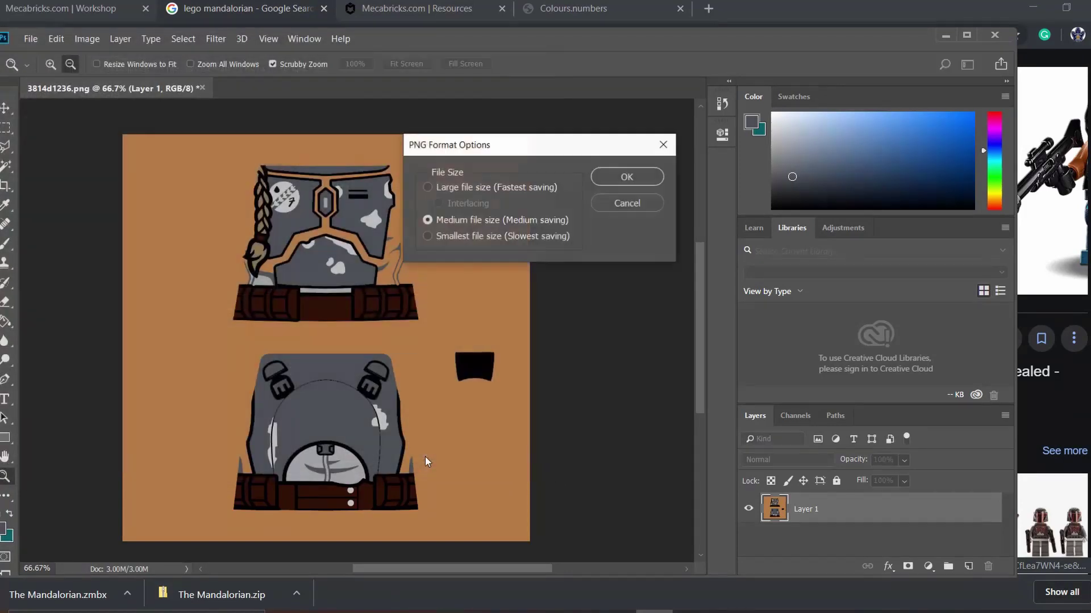
click(619, 176)
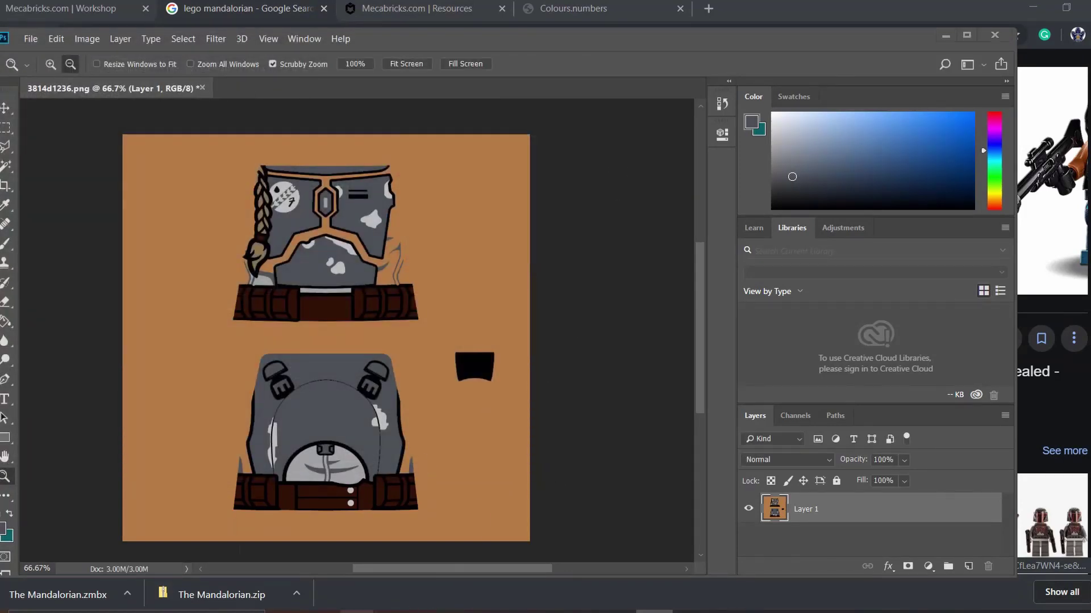
In the diffuse folder window, select the 87610d2 helmet texture and show its options.
mouse_move(421, 497)
click(334, 557)
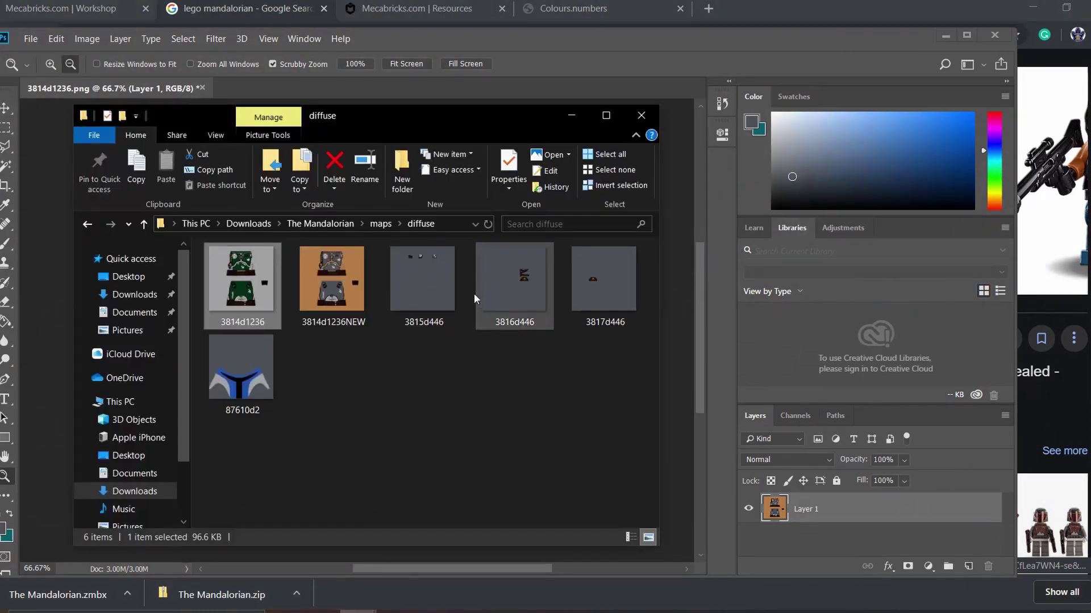
click(244, 387)
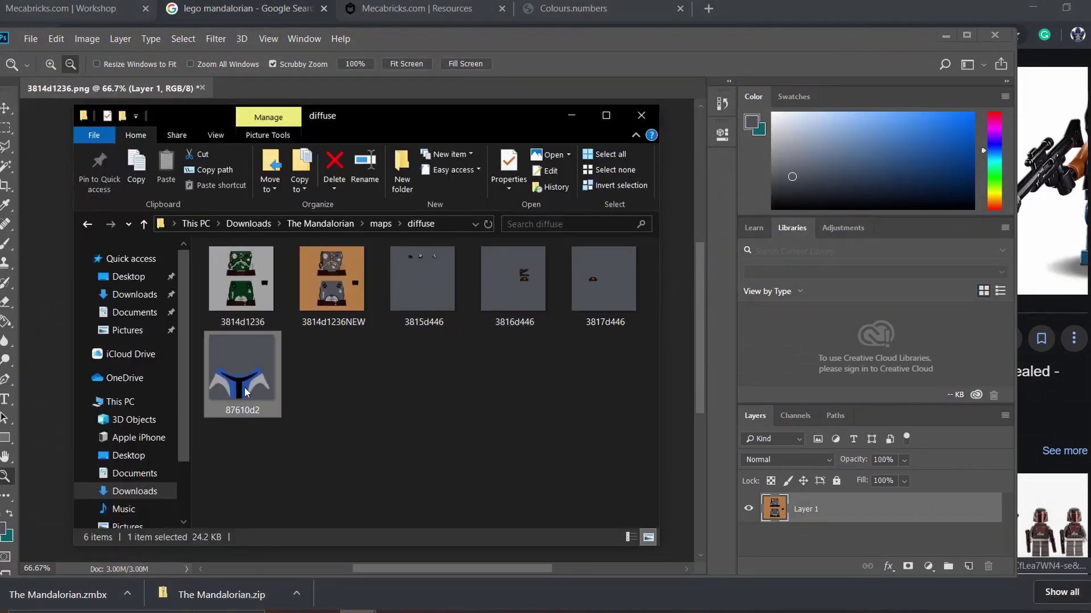
right_click(244, 388)
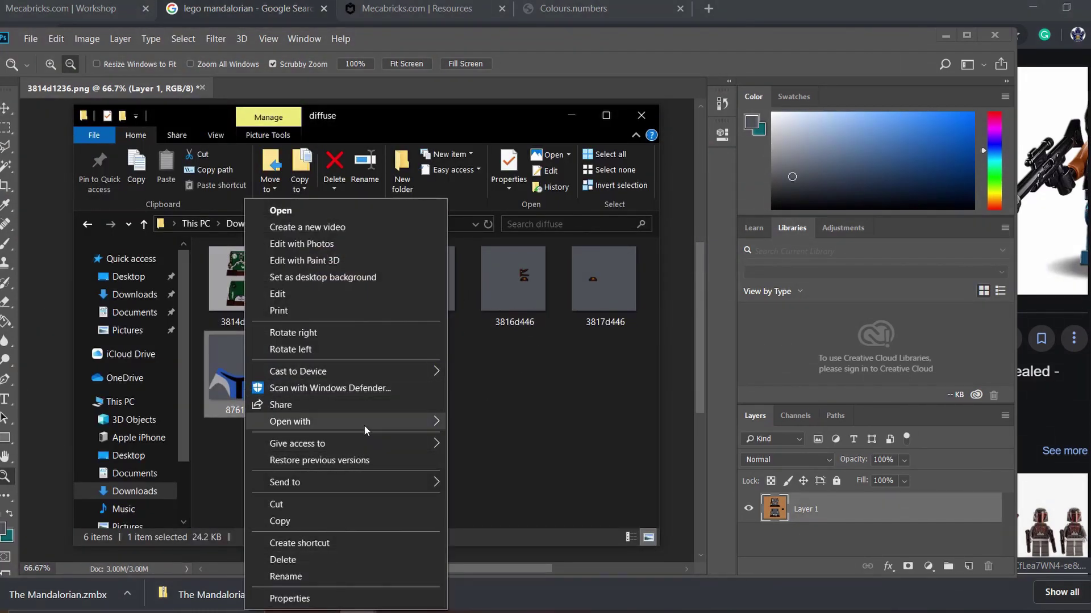
Open 87610d2 in Photoshop and sample the helmet's background grey with the Eyedropper.
mouse_move(364, 423)
click(500, 439)
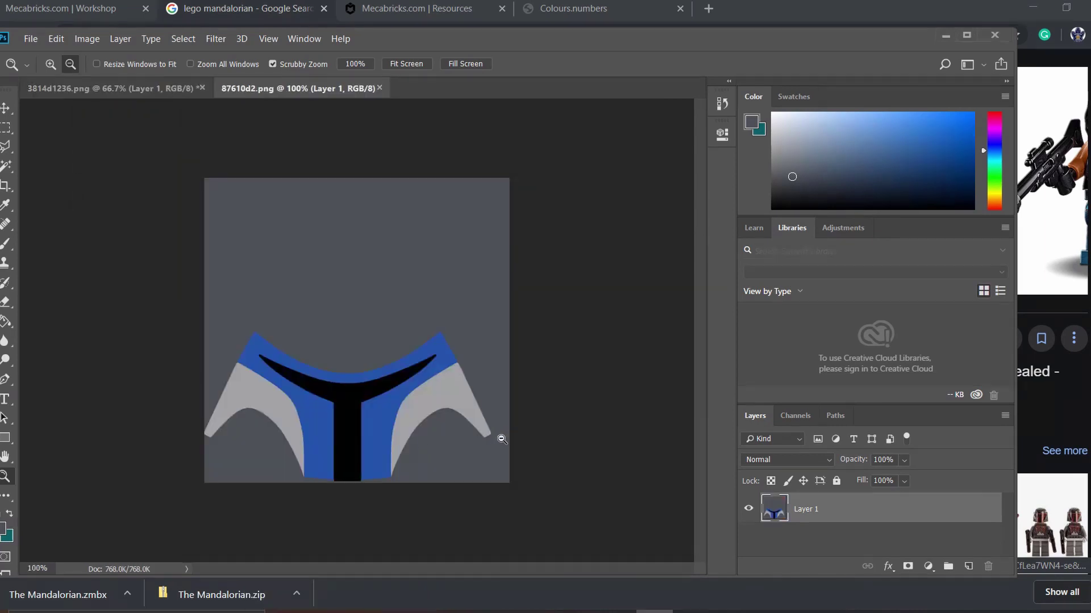
click(7, 171)
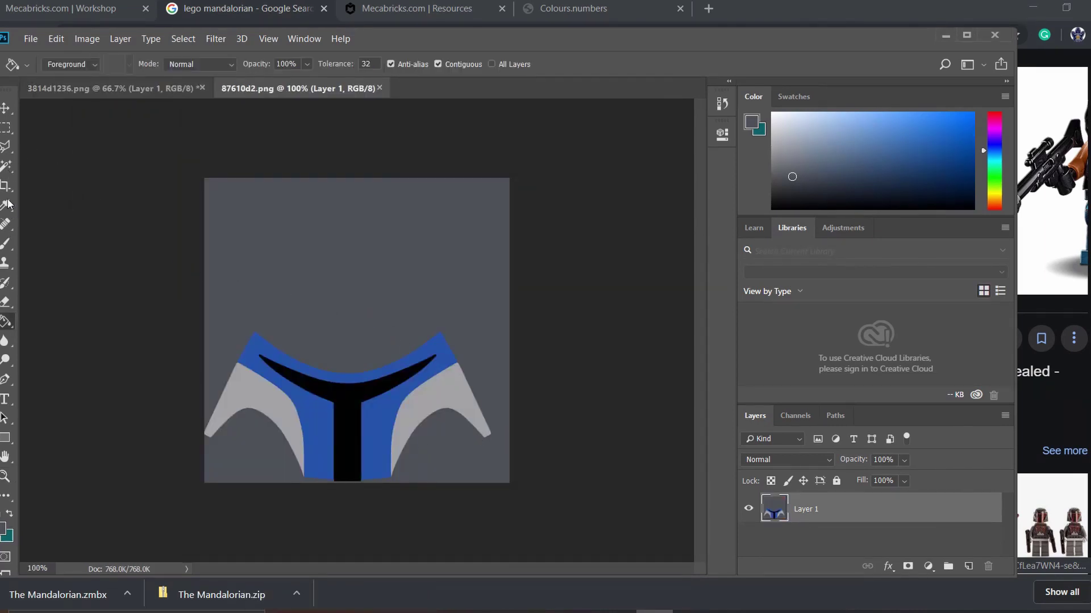
click(7, 206)
click(280, 206)
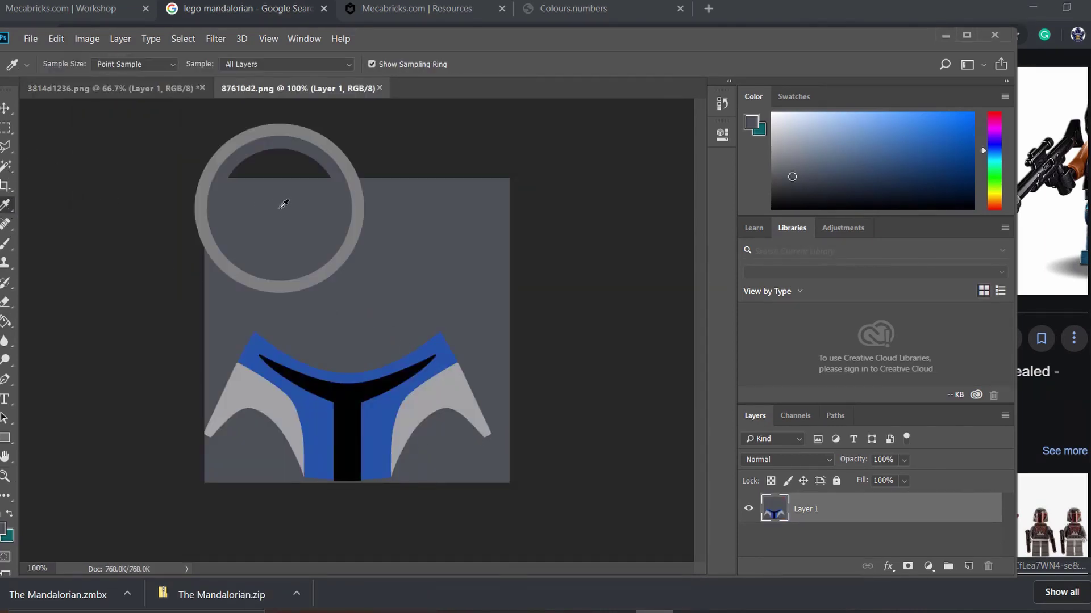
Bucket-fill the helmet's blue visor areas with the background grey.
click(6, 322)
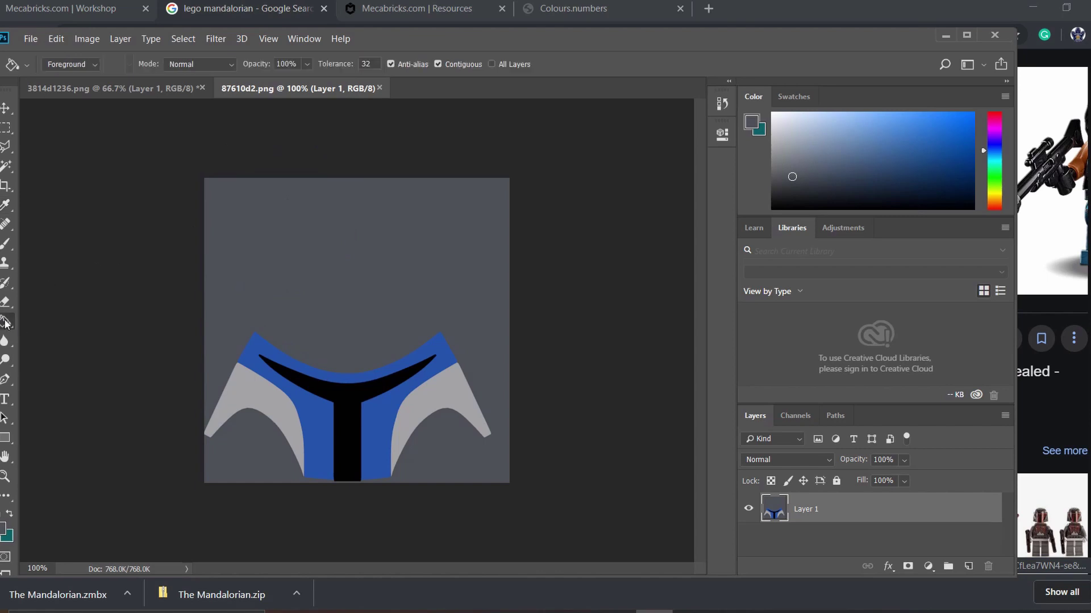
click(255, 388)
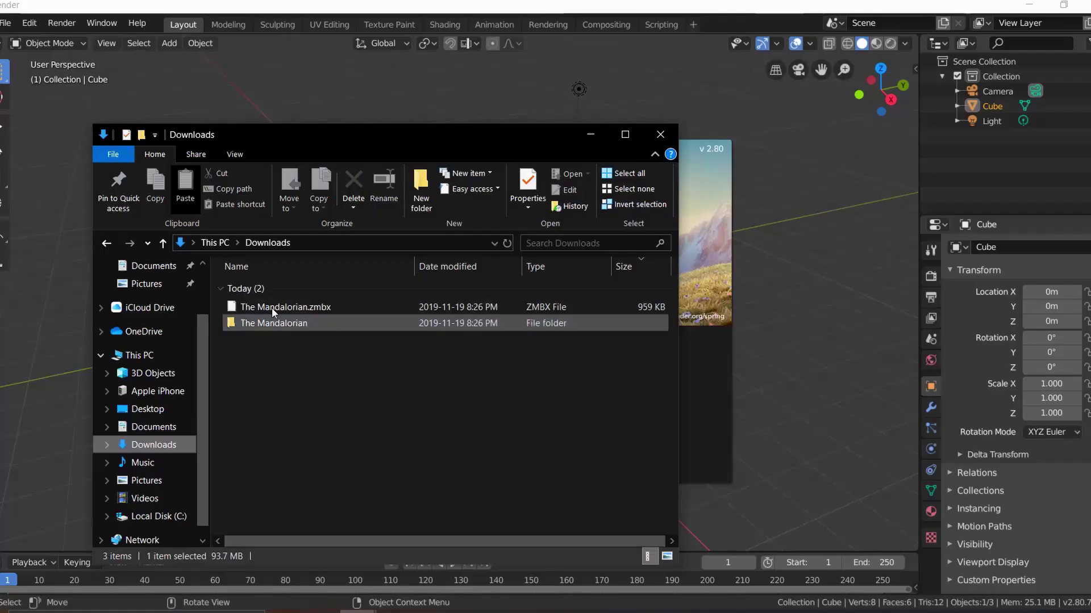
click(286, 307)
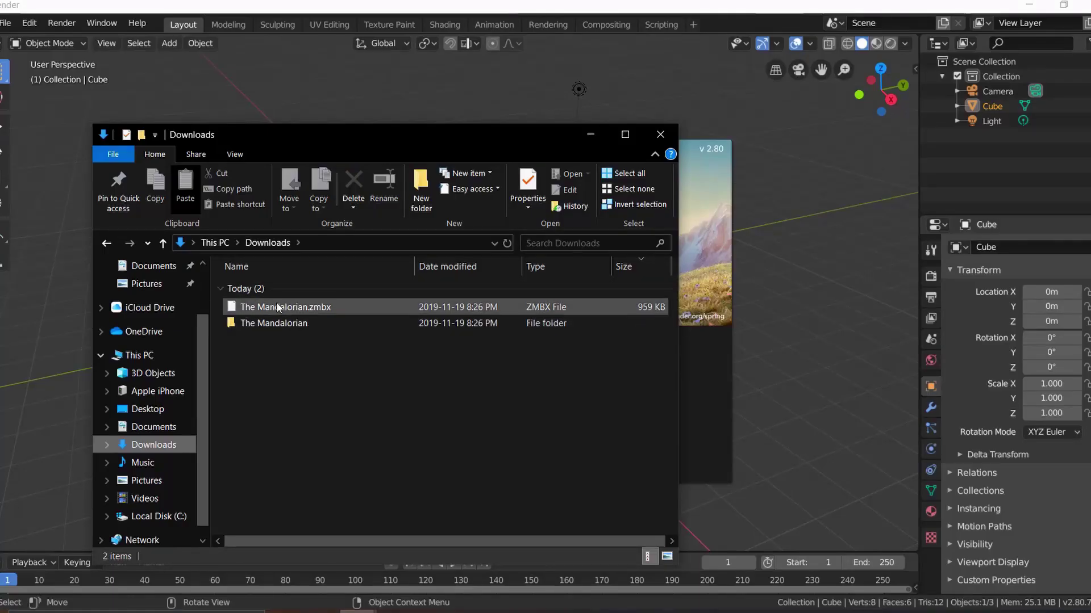
Clear Blender's default scene by selecting and deleting all objects.
click(787, 379)
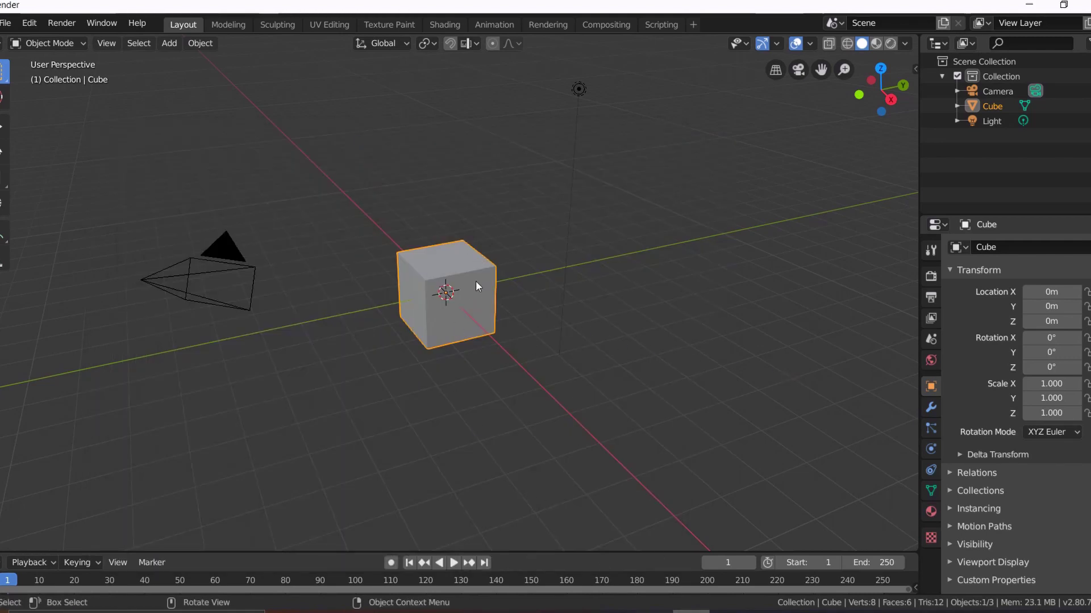
key(a)
key(x)
click(449, 240)
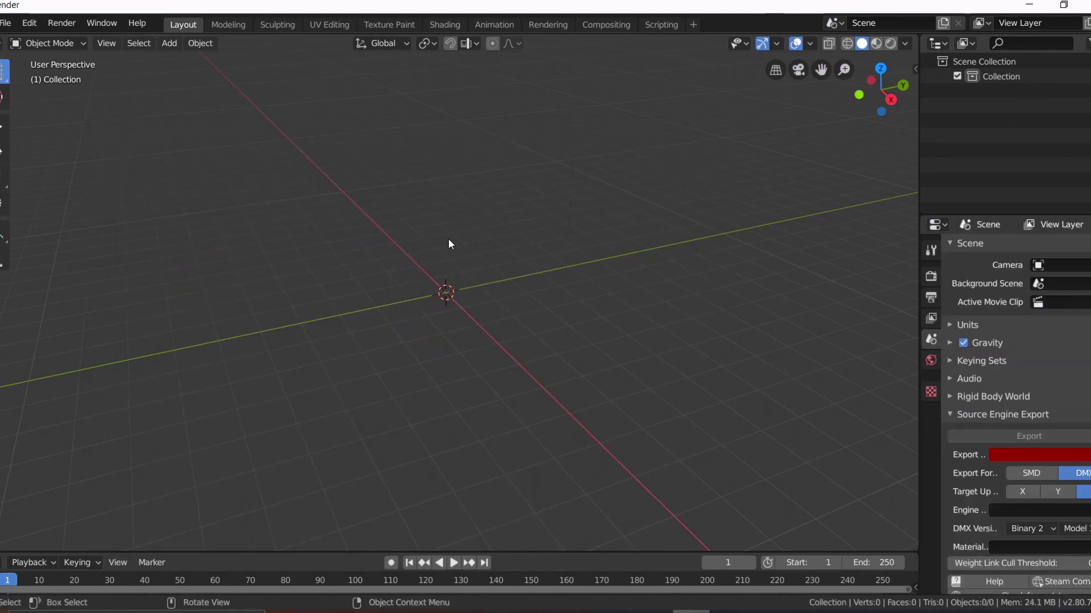
click(7, 24)
Import The Mandalorian.zmbx from Downloads with bevels on, then deselect the model.
mouse_move(78, 225)
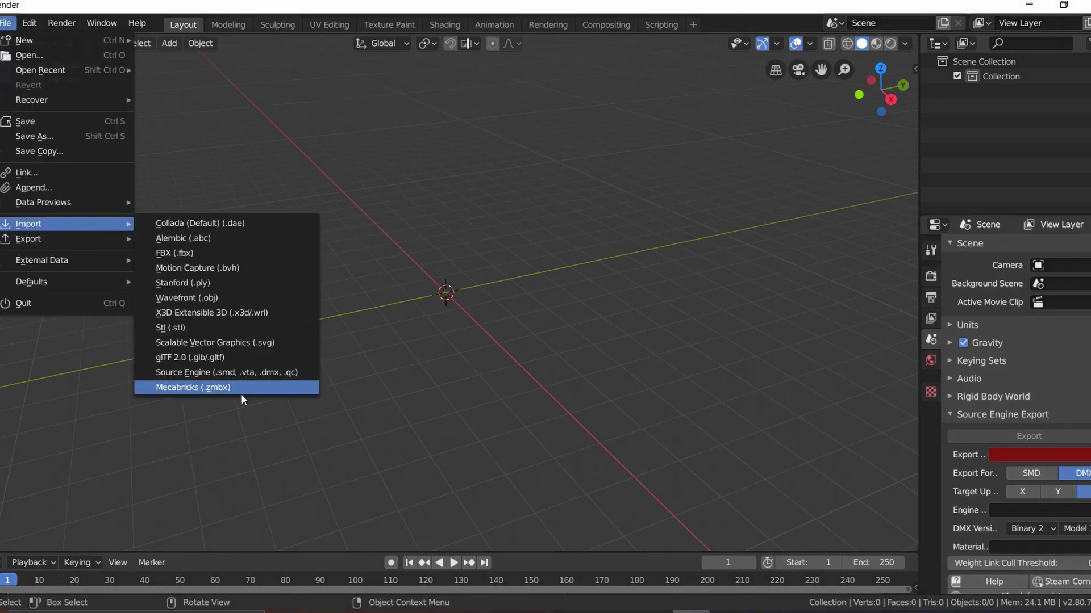
click(271, 394)
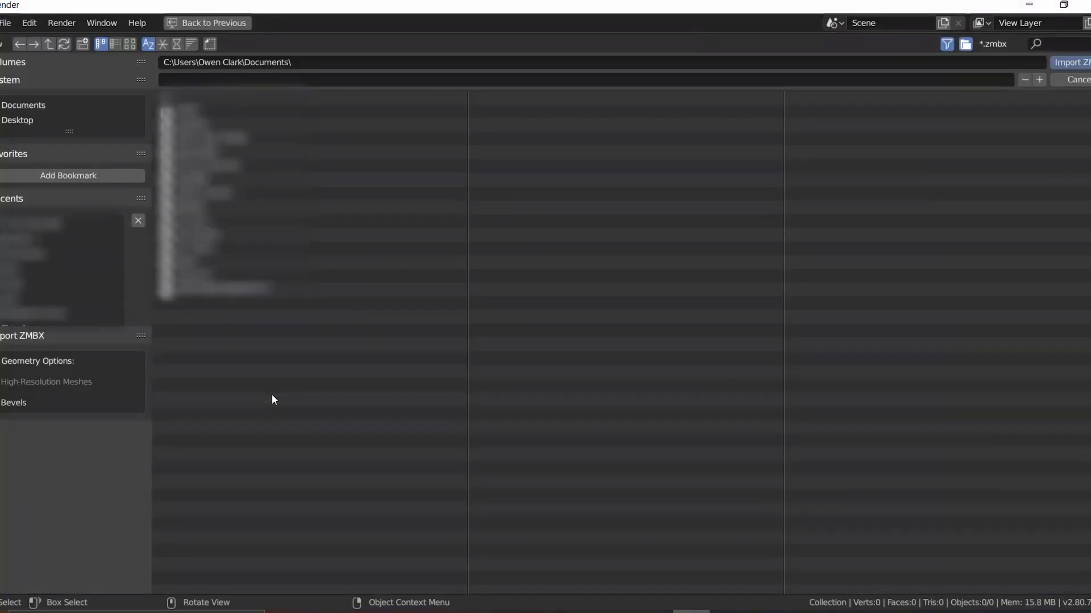
click(34, 239)
click(34, 254)
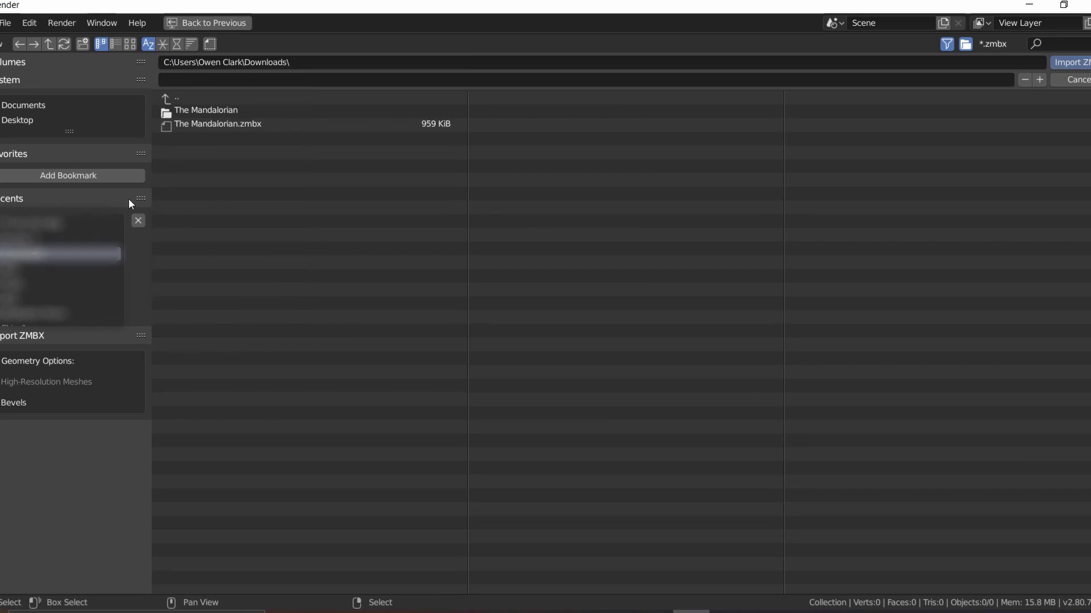
click(203, 126)
click(10, 422)
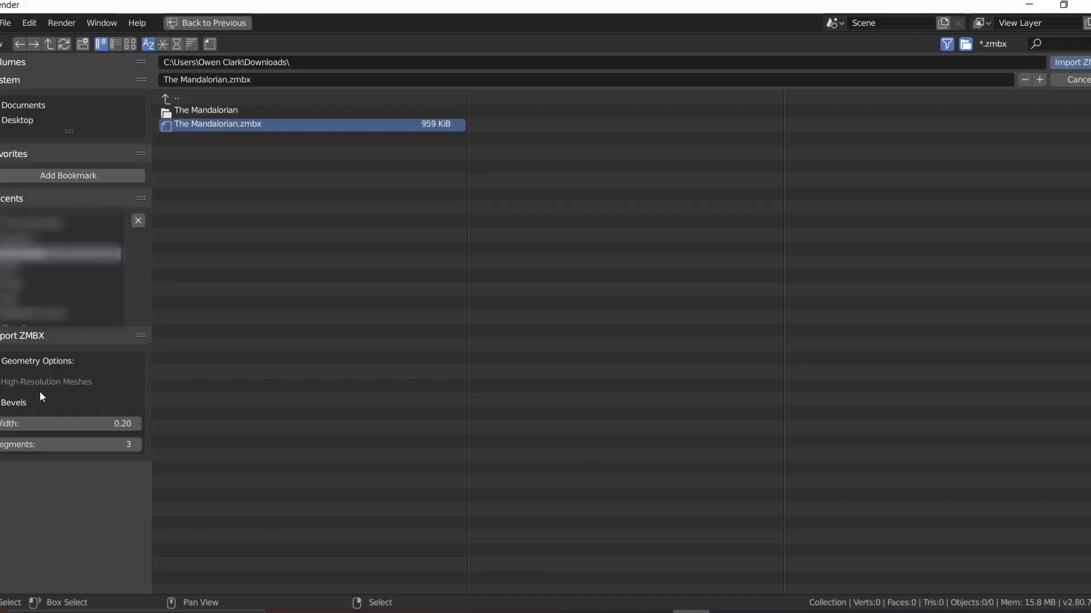
click(1059, 63)
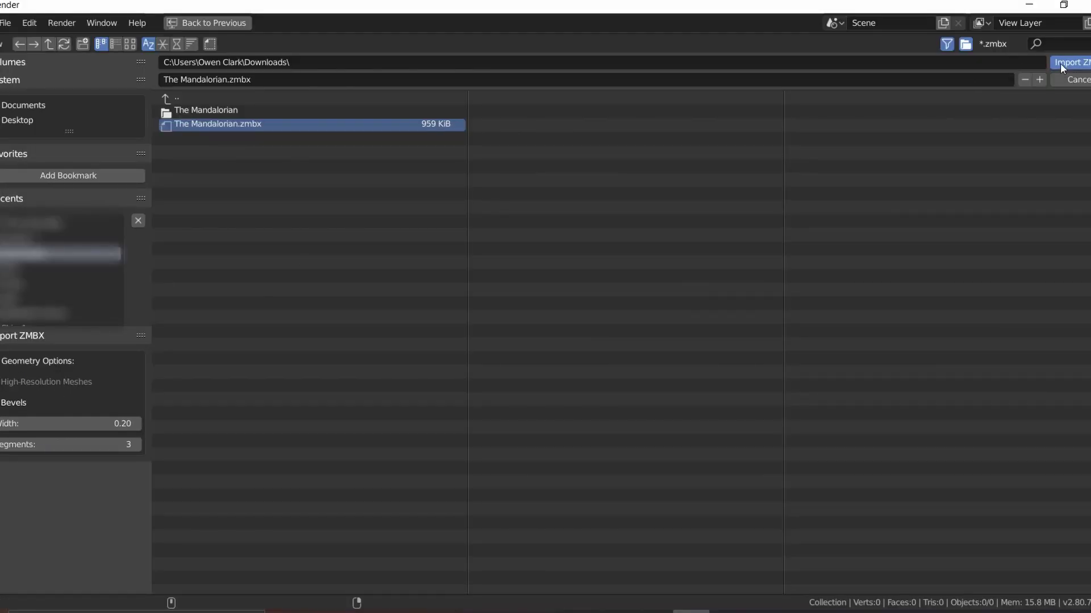
click(627, 279)
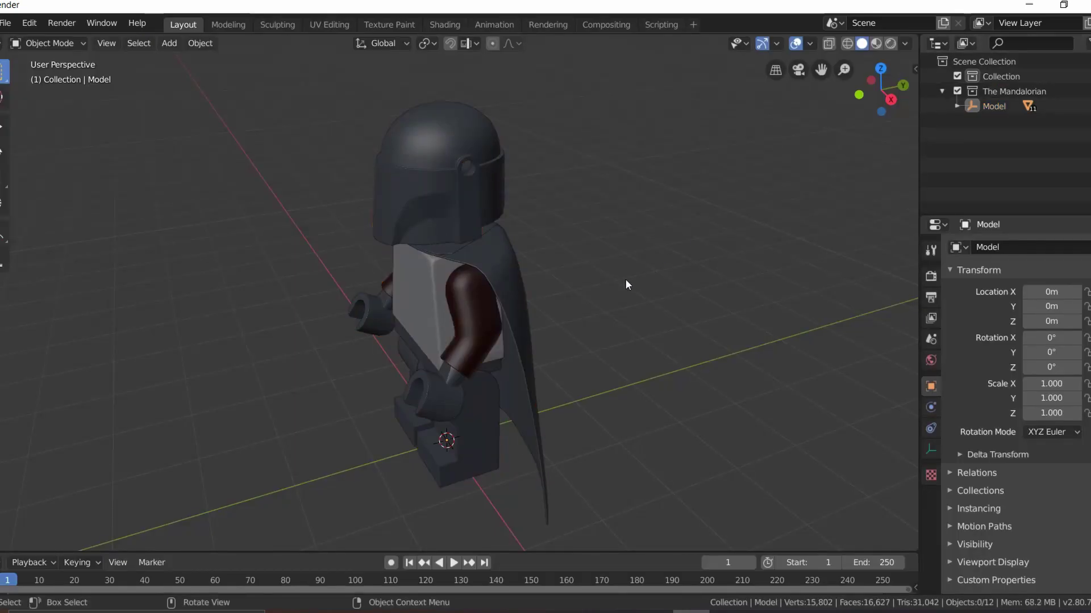
Orbit the figure in Look Dev shading, then split the viewport into two stacked 3D views.
mouse_move(580, 259)
mouse_down()
mouse_move(617, 240)
mouse_move(588, 253)
mouse_up()
middle_drag(541, 250, 673, 154)
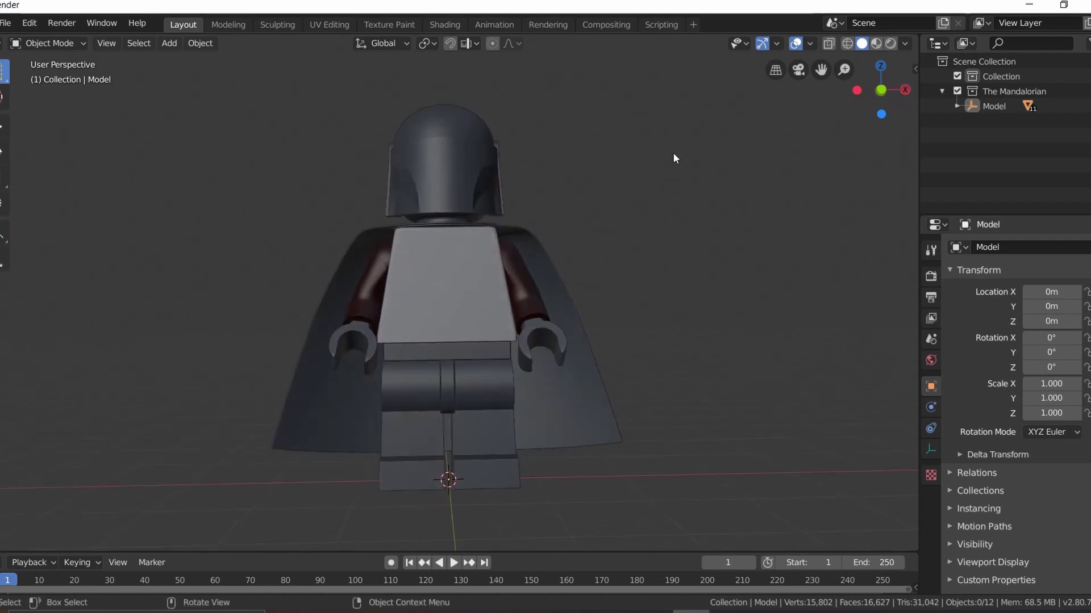
click(877, 44)
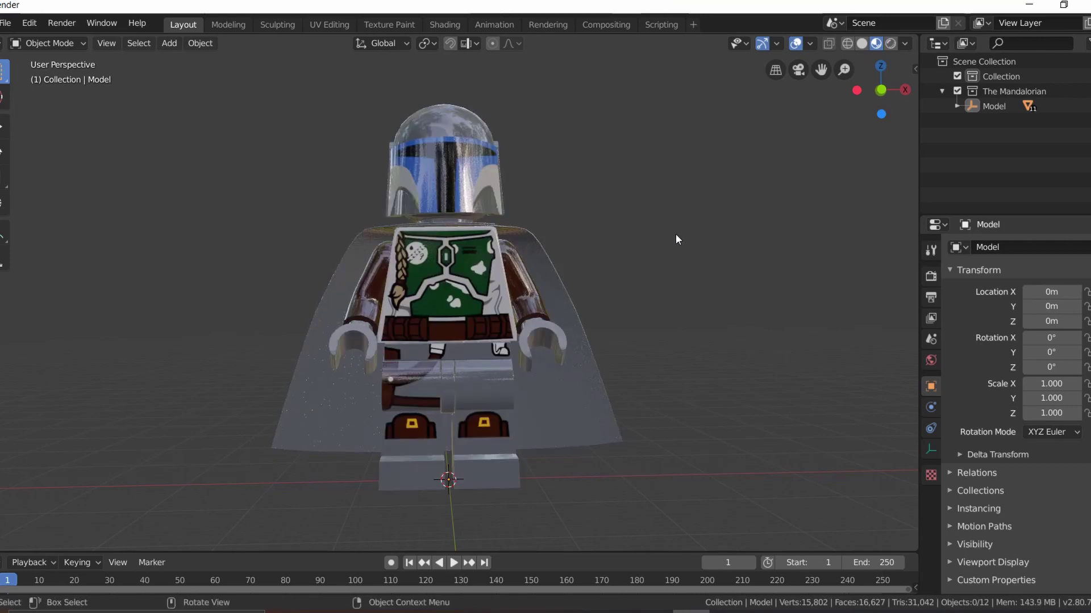
middle_drag(734, 249, 120, 253)
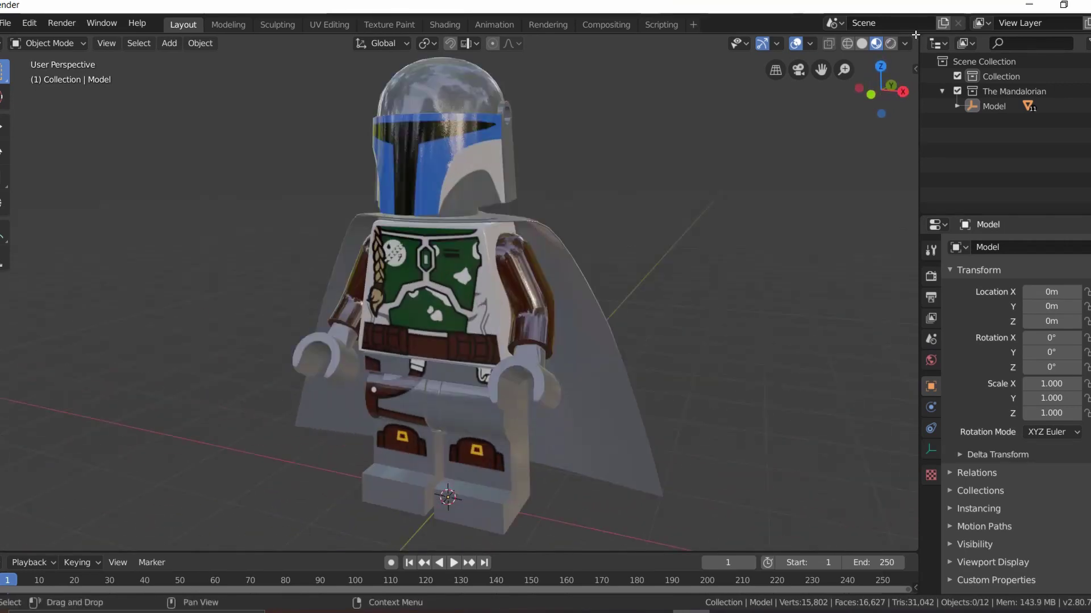
drag(915, 37, 886, 236)
Turn the upper area into a Shader Editor showing the selected helmet's material nodes.
click(1, 43)
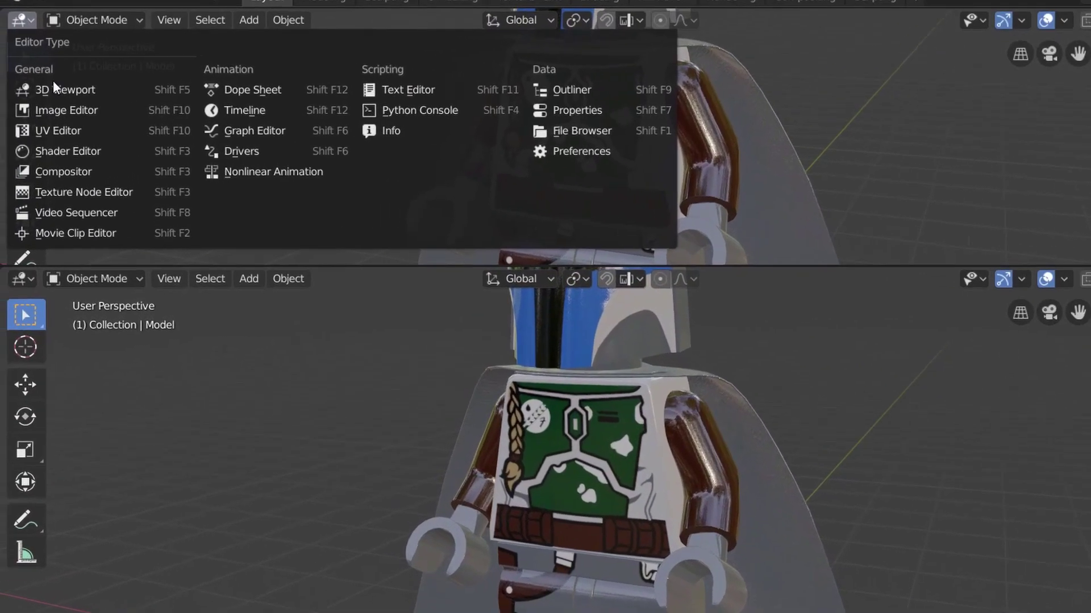
click(94, 151)
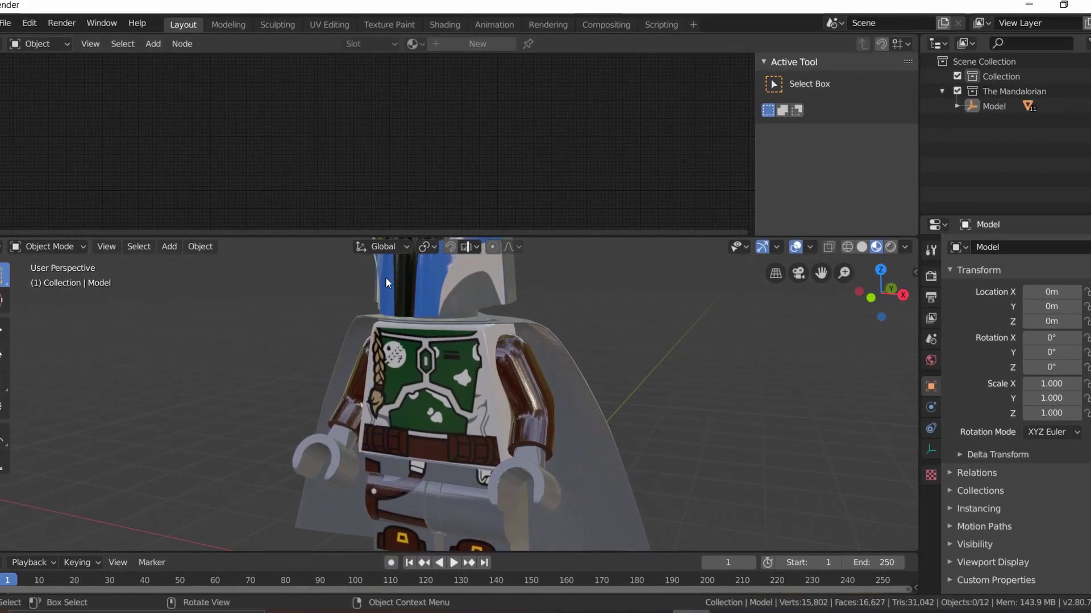
click(449, 282)
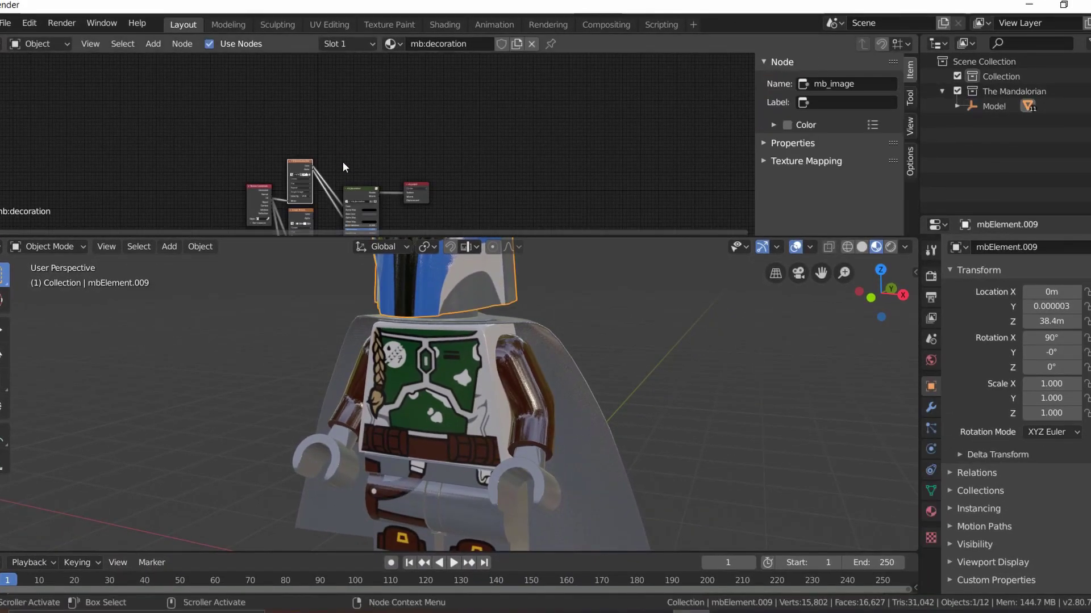
scroll(381, 135, up, 4)
Swap the helmet's Image Texture image for HelmetNEW.png from the diffuse maps folder.
click(379, 130)
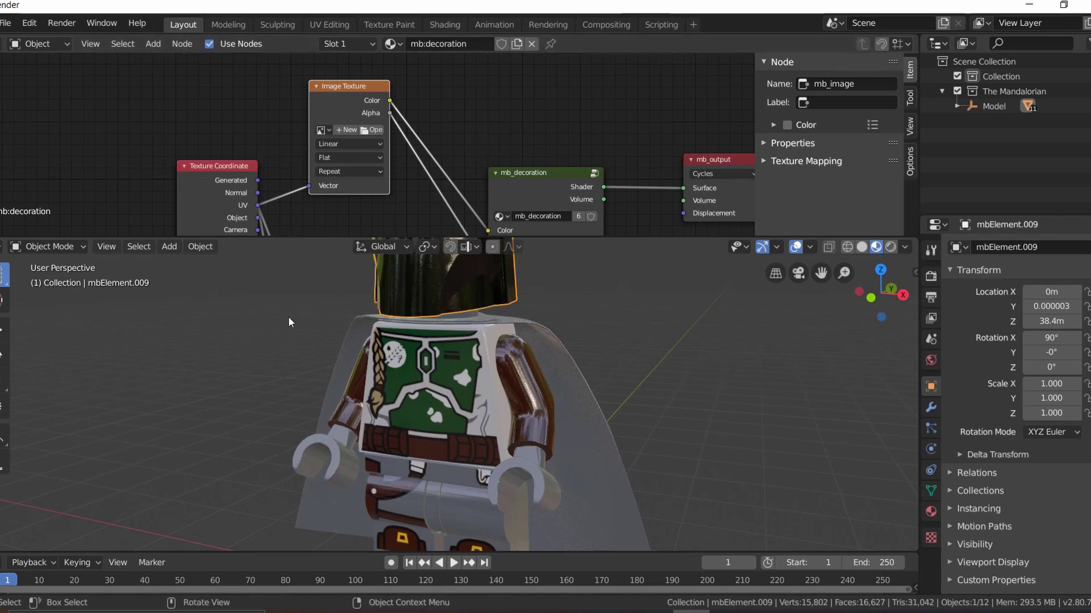
middle_drag(288, 316, 347, 220)
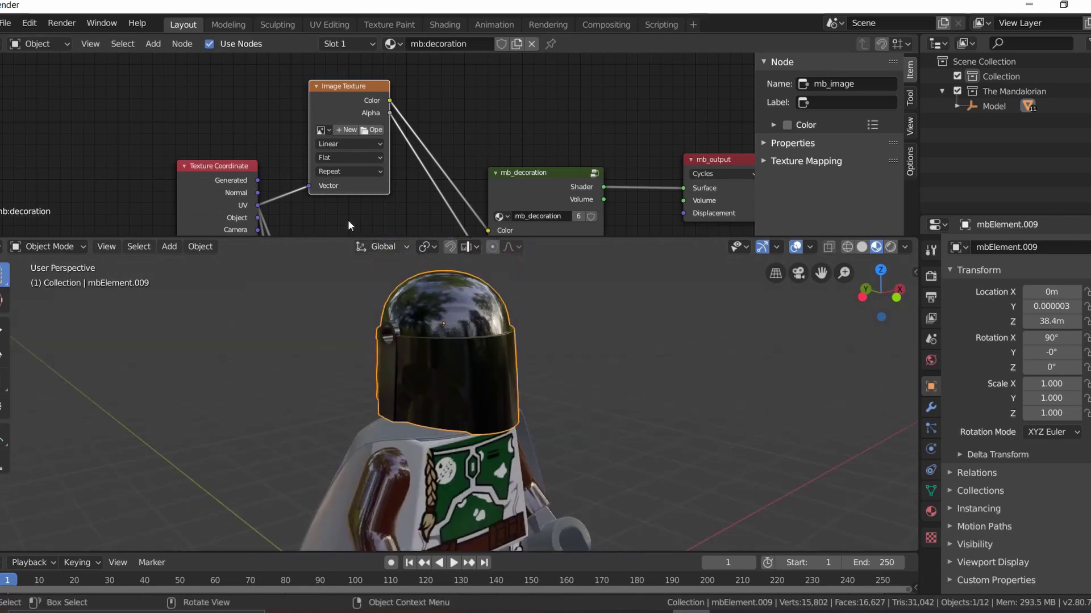
click(372, 130)
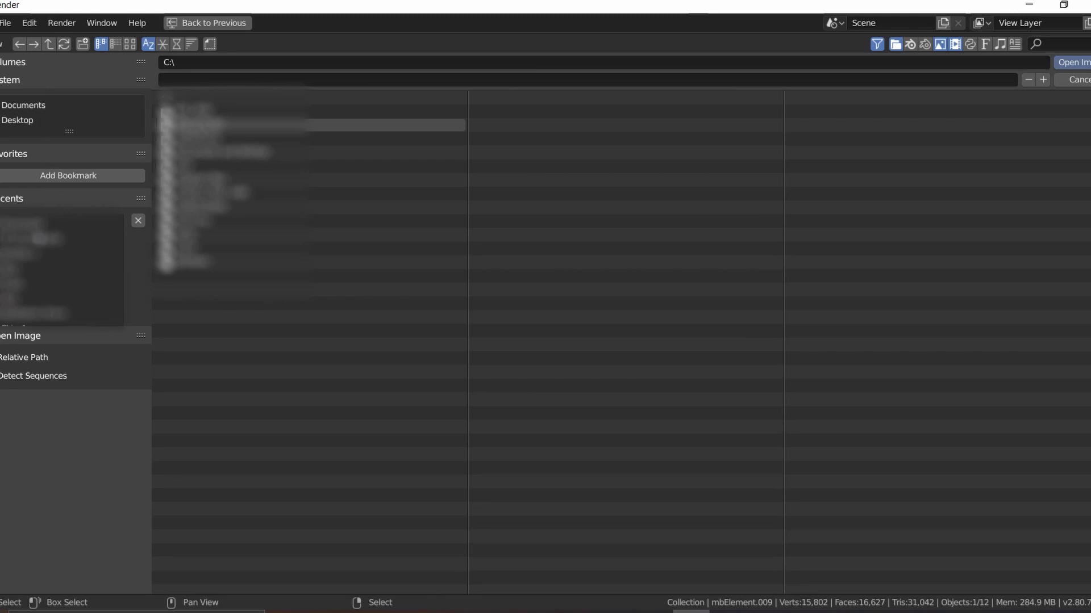
click(38, 239)
click(225, 178)
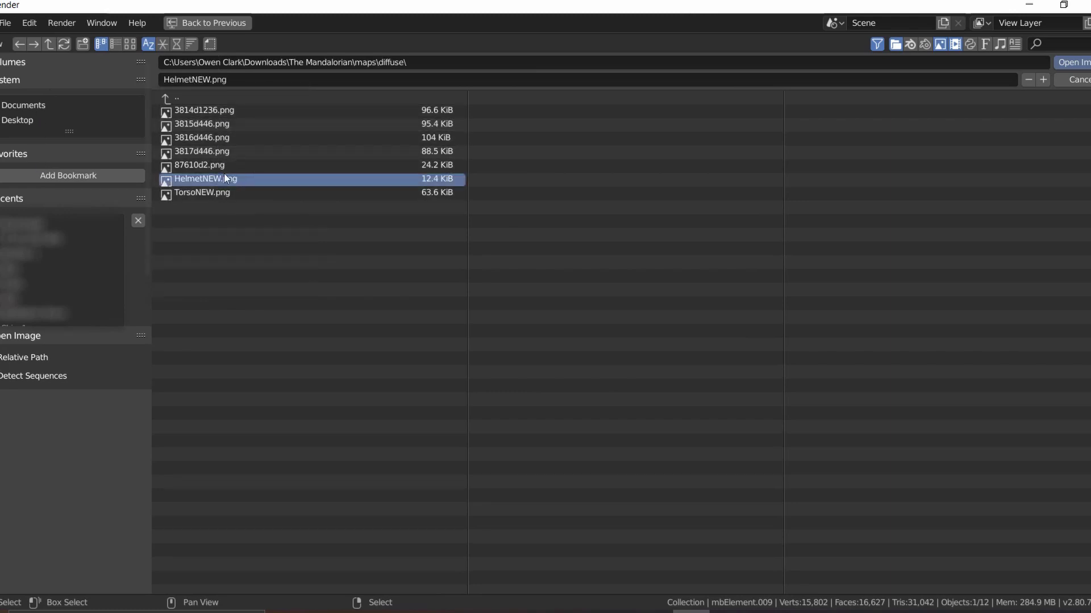
click(1084, 62)
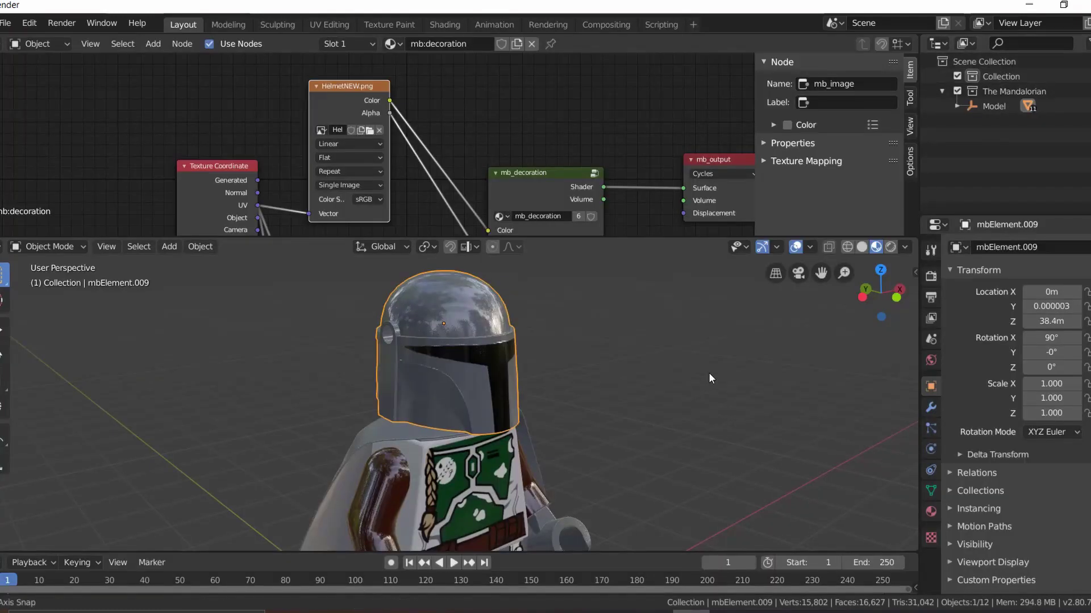
middle_drag(593, 373, 453, 476)
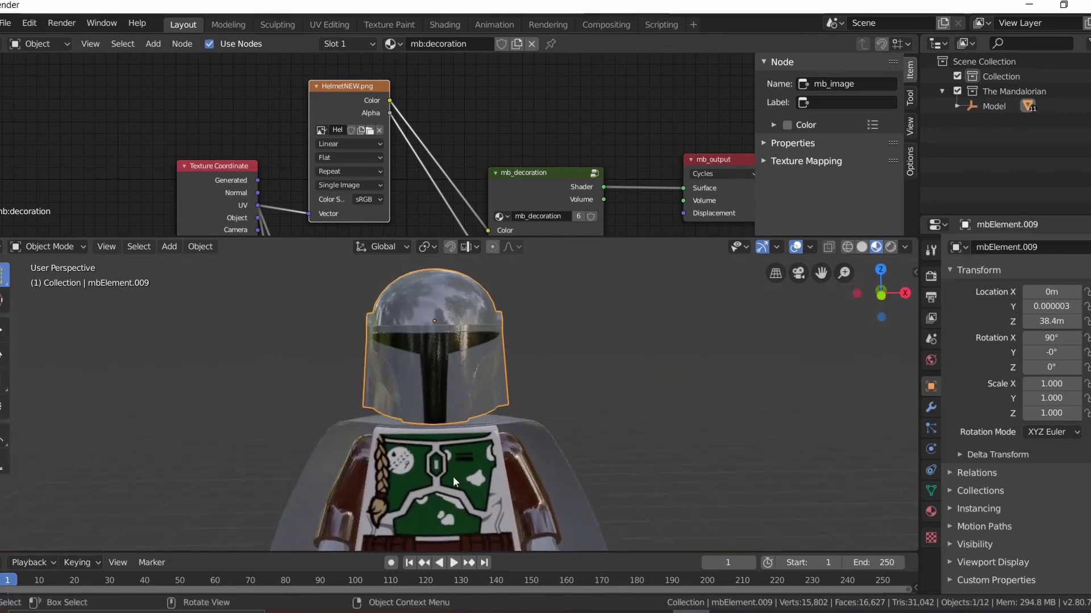
Swap the torso's Image Texture for TorsoNEW.png from The Mandalorian\maps\diffuse.
click(462, 431)
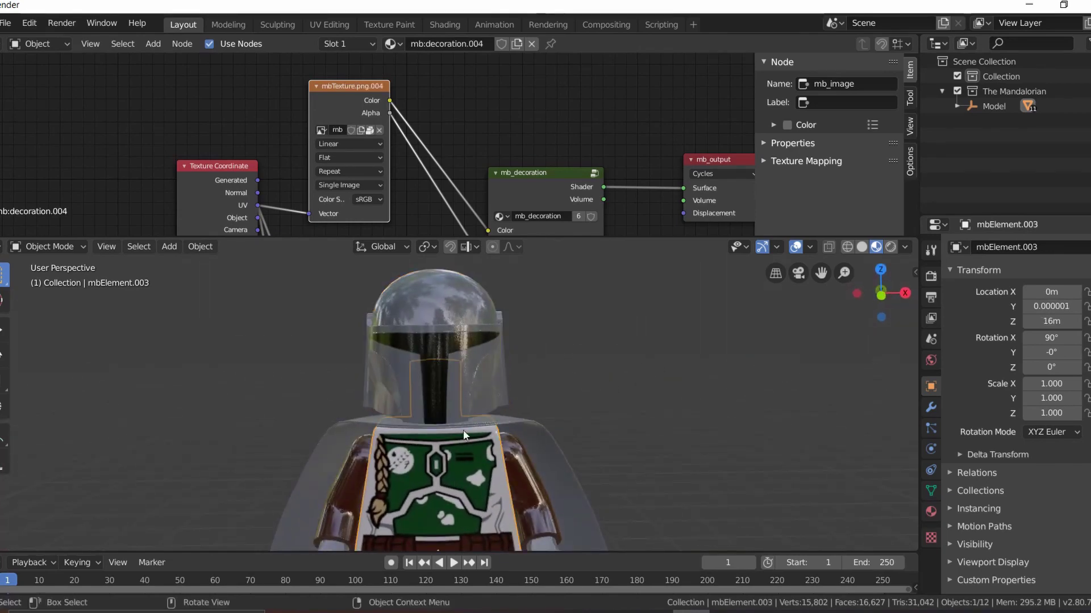
click(379, 130)
click(376, 130)
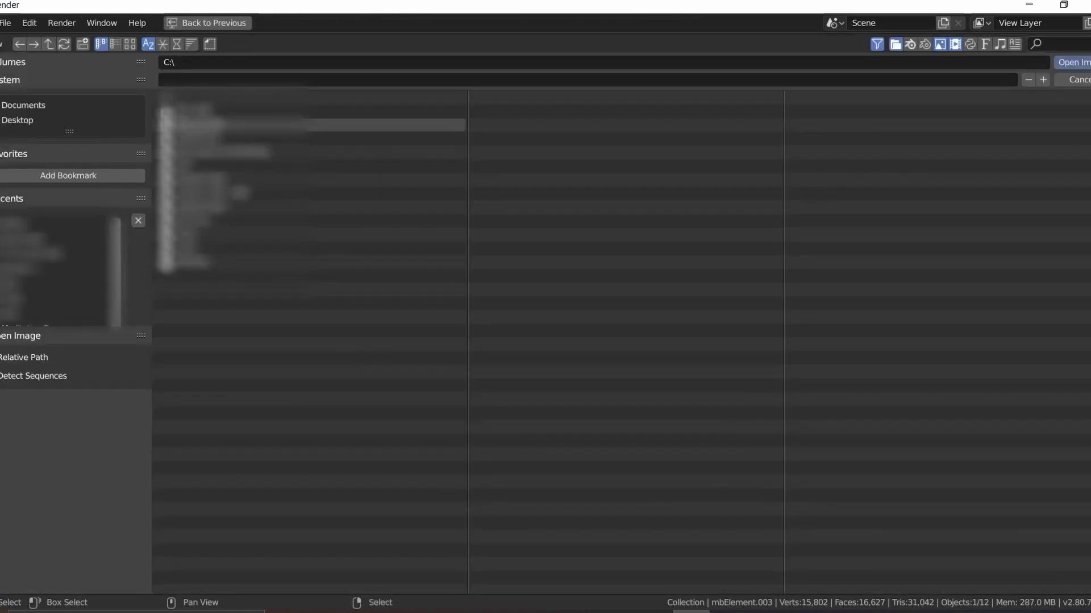
click(14, 241)
click(239, 112)
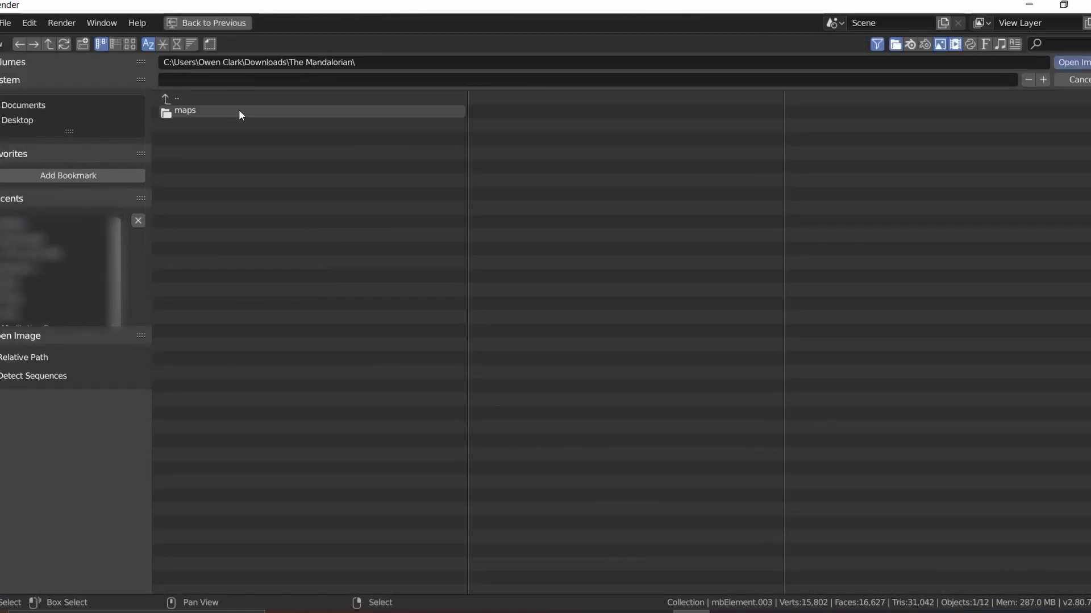
click(239, 110)
click(239, 112)
click(218, 192)
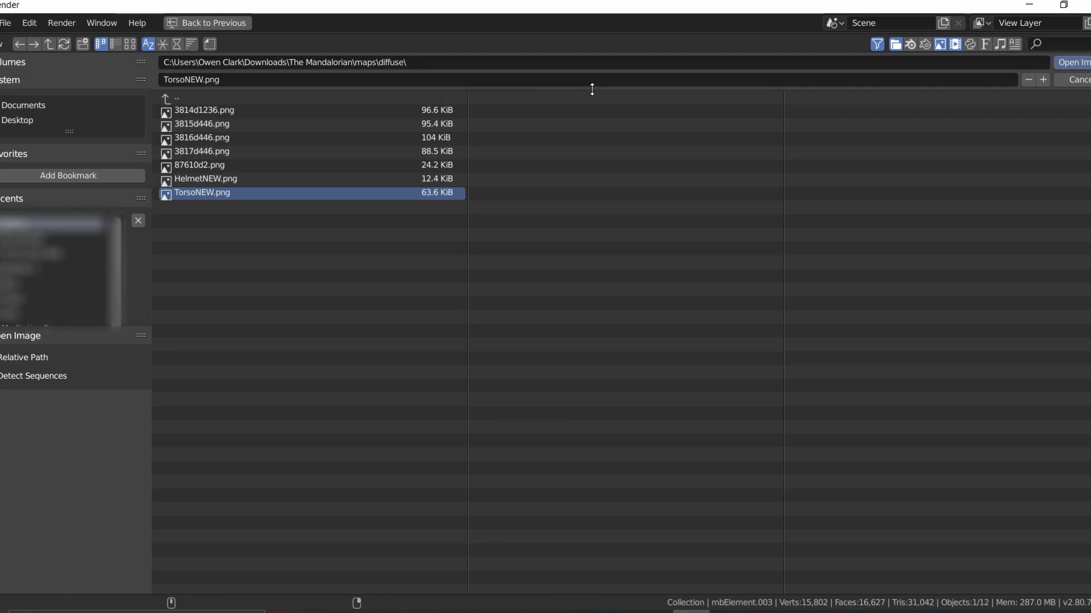
click(1073, 65)
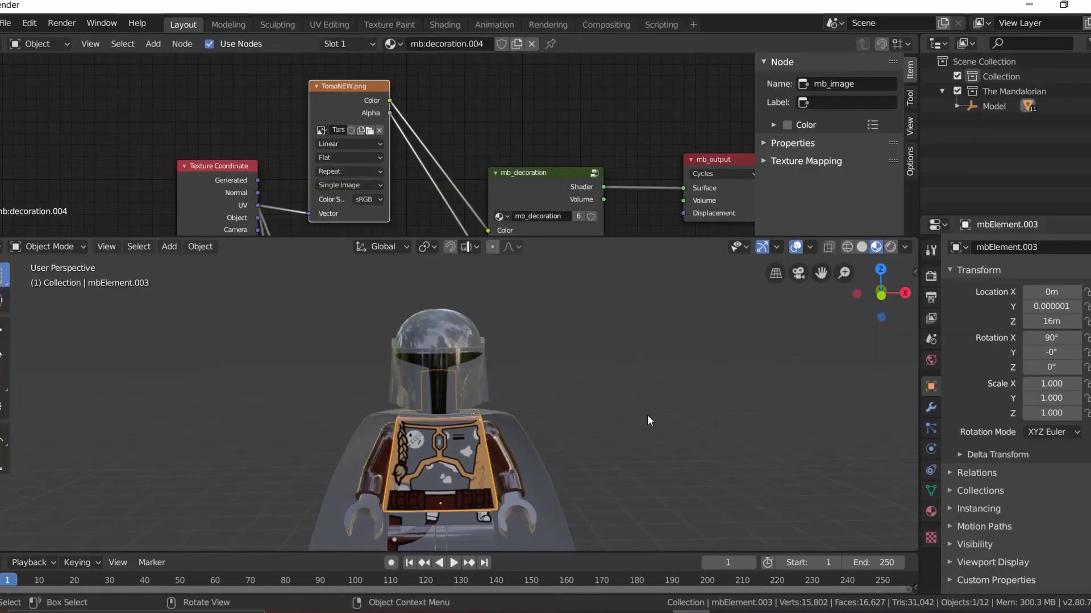
Deselect the torso and orbit around the figure to check its new print front and back.
click(643, 420)
mouse_move(684, 411)
middle_down()
mouse_move(581, 420)
mouse_move(444, 392)
mouse_move(766, 413)
mouse_move(692, 413)
middle_up()
scroll(420, 447, up, 6)
scroll(545, 439, down, 5)
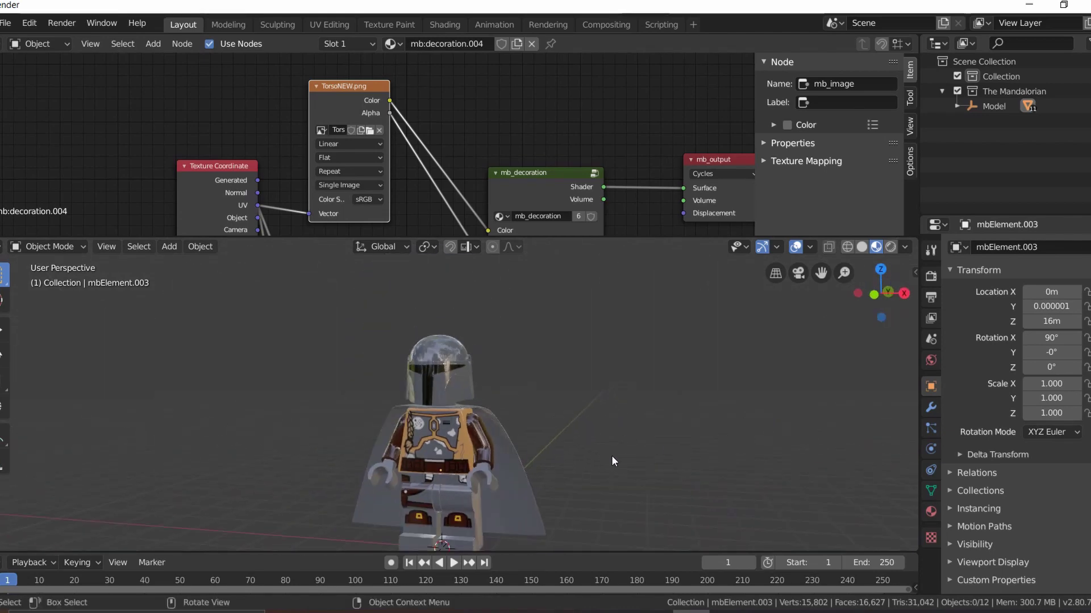
middle_drag(613, 456, 505, 435)
middle_drag(505, 435, 490, 435)
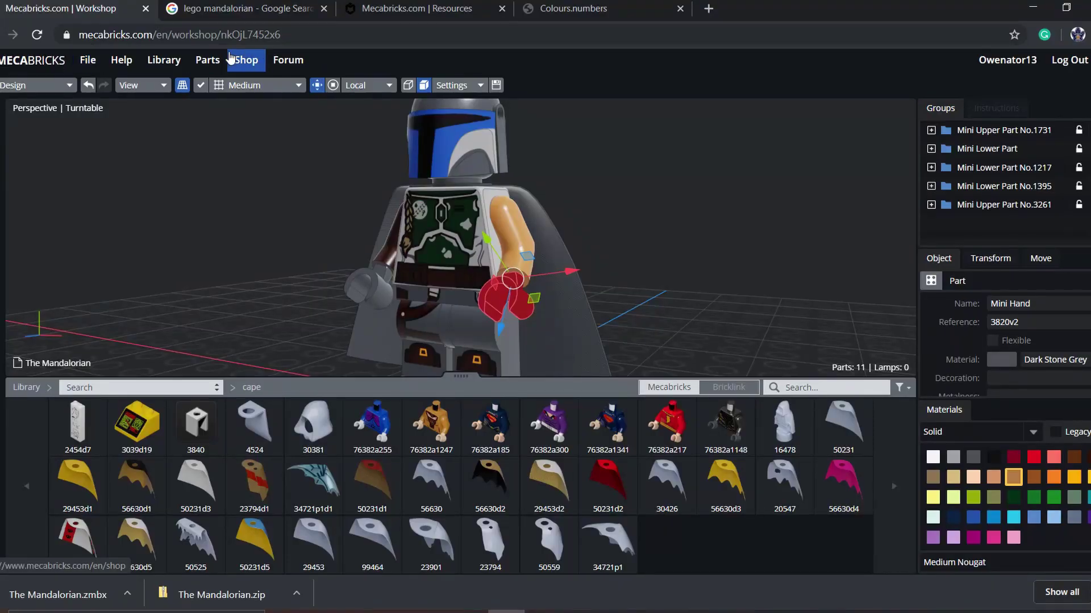
Browse the Mecabricks Shop's MecaFig product page, then open a new blank Chrome tab.
click(398, 9)
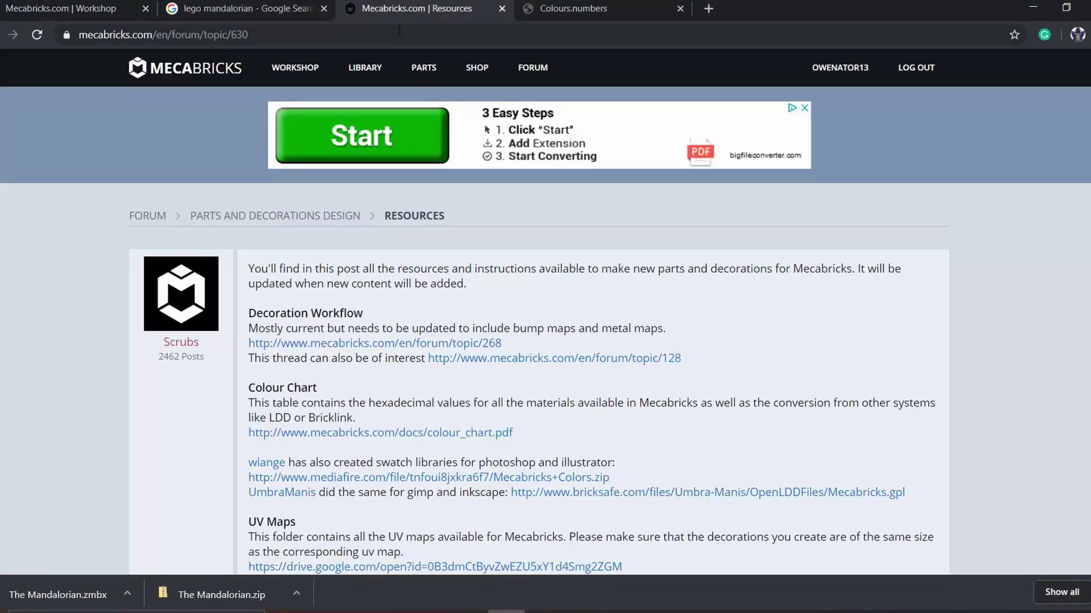
click(477, 68)
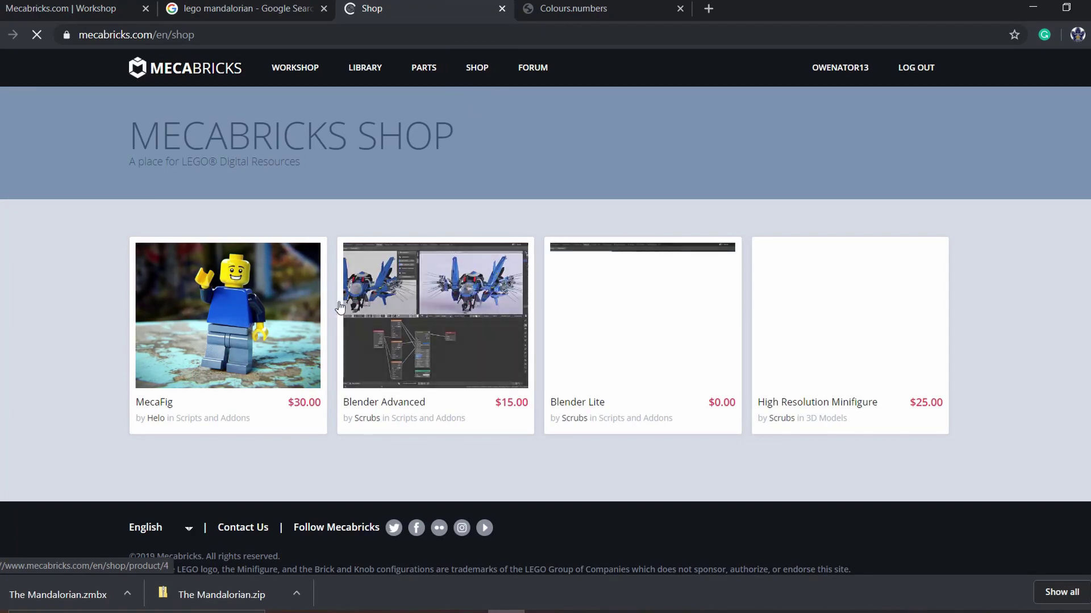
click(159, 403)
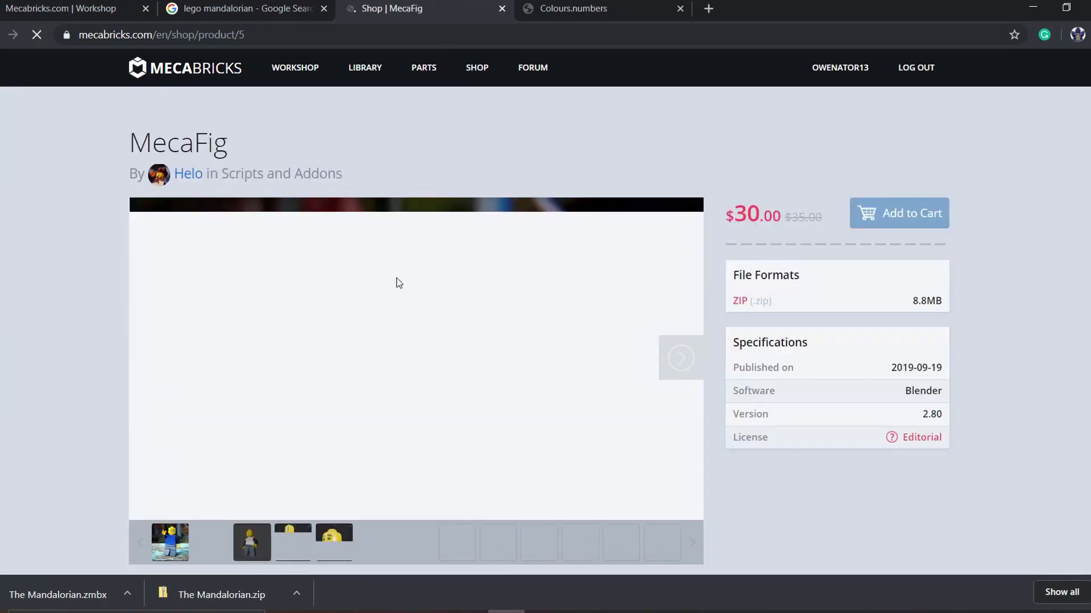
scroll(393, 275, down, 2)
click(708, 8)
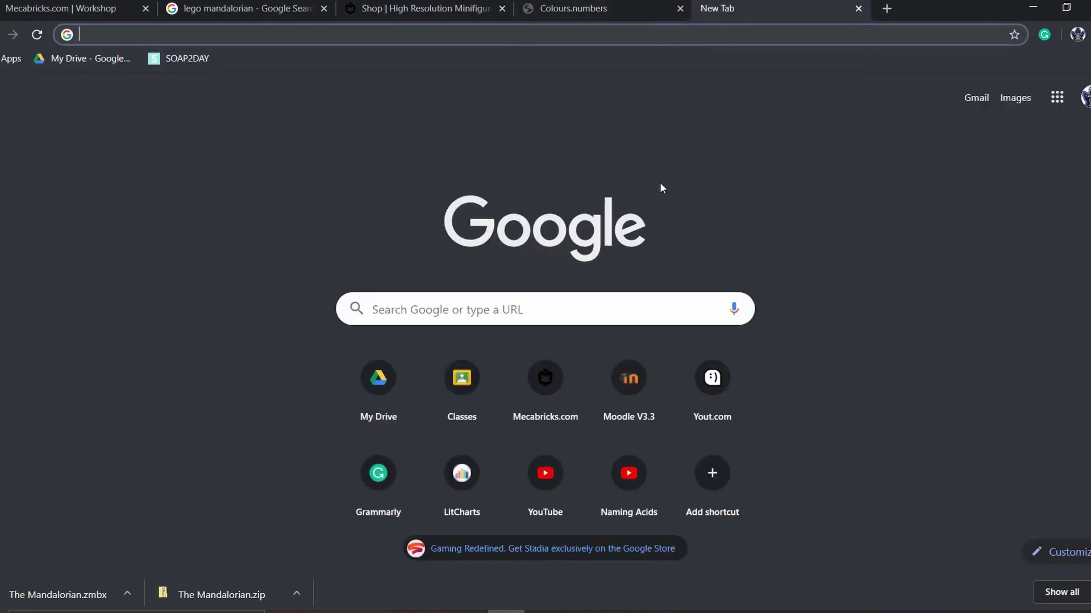
Go to blenderbricks.com and start scrolling its home page.
text(blender)
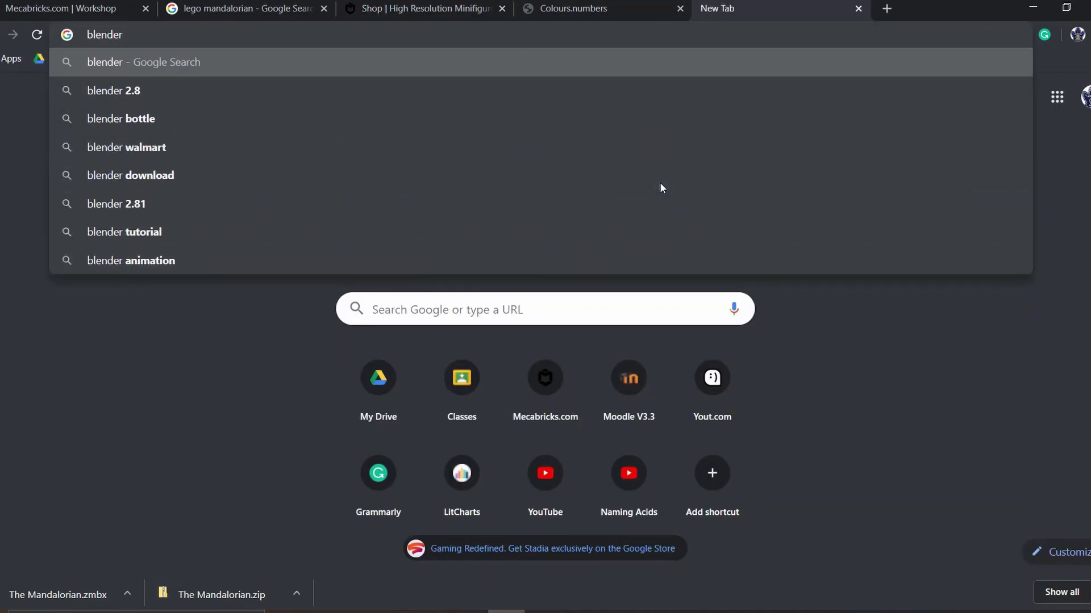
text(bricks.com)
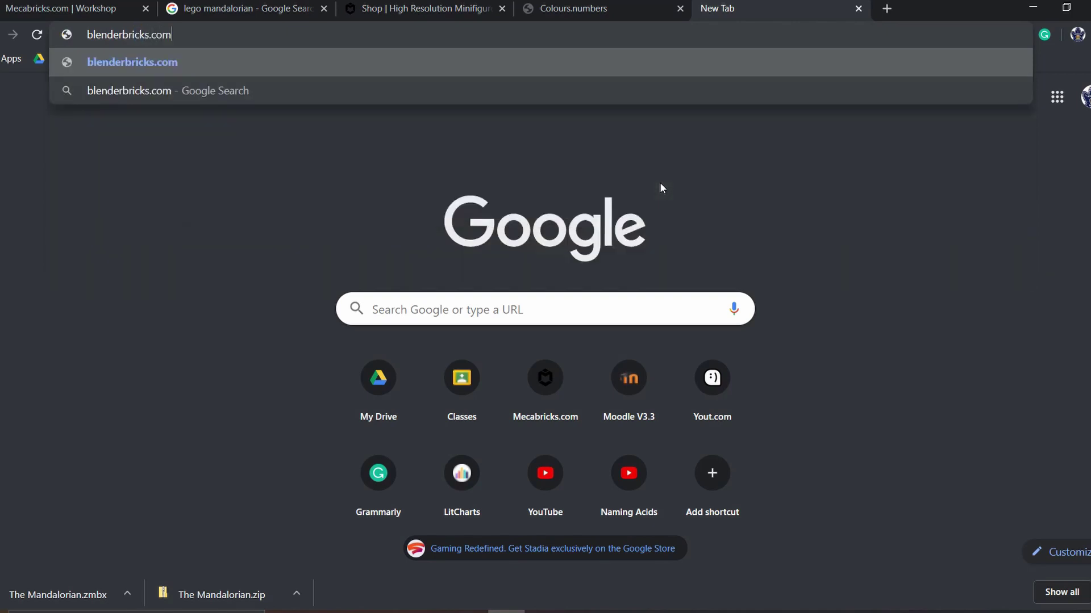
key(Return)
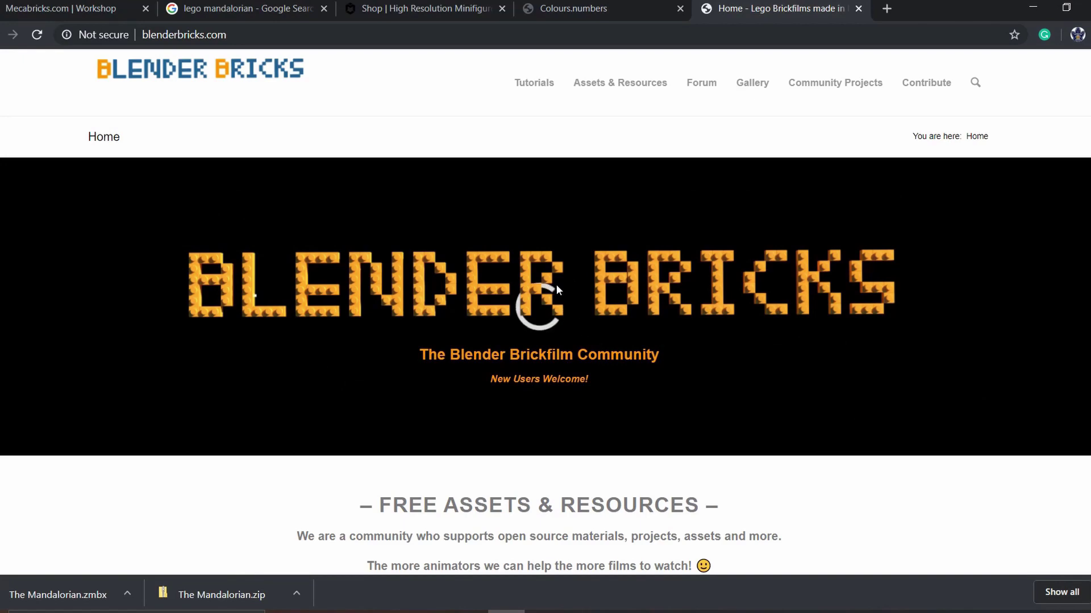
scroll(465, 327, down, 3)
drag(373, 346, 757, 356)
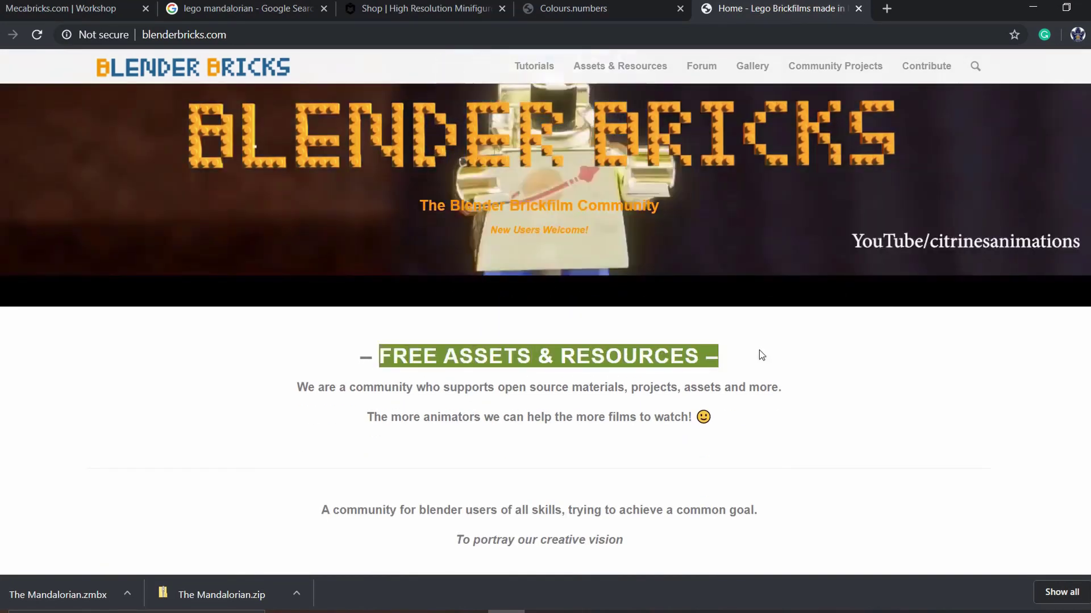
click(789, 374)
Scroll to the bottom of the home page and follow the "Yeah let's blast off!" link.
scroll(762, 375, down, 1)
scroll(761, 375, up, 3)
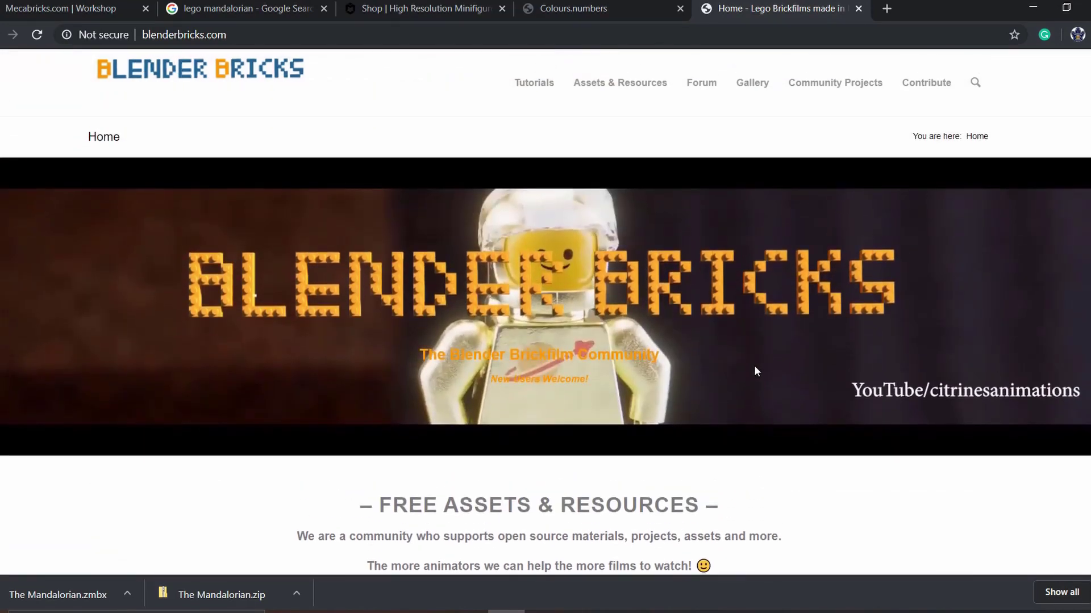
scroll(745, 366, down, 10)
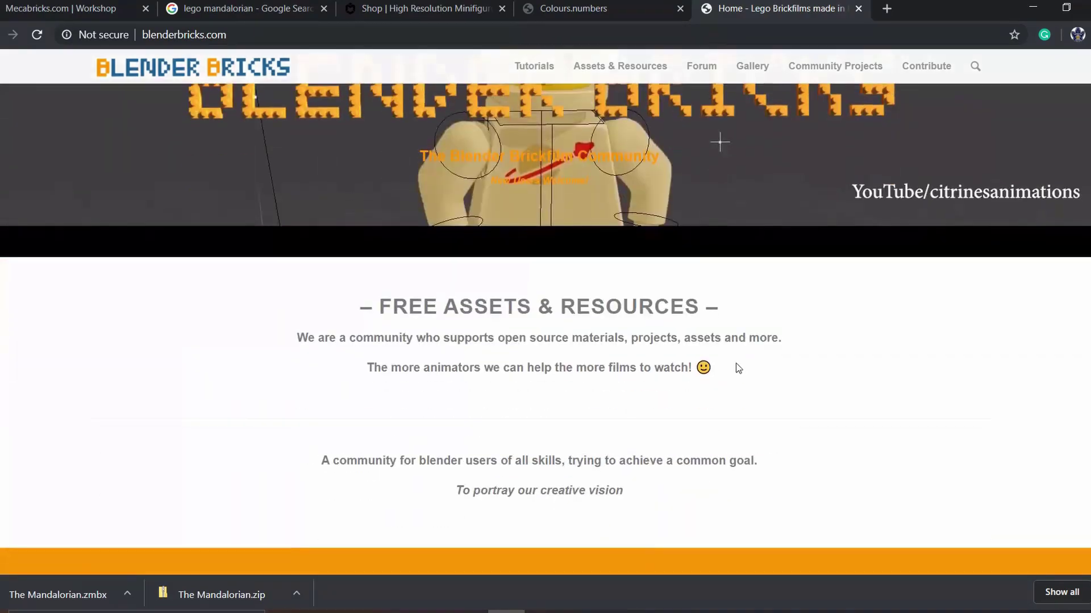
scroll(728, 372, down, 7)
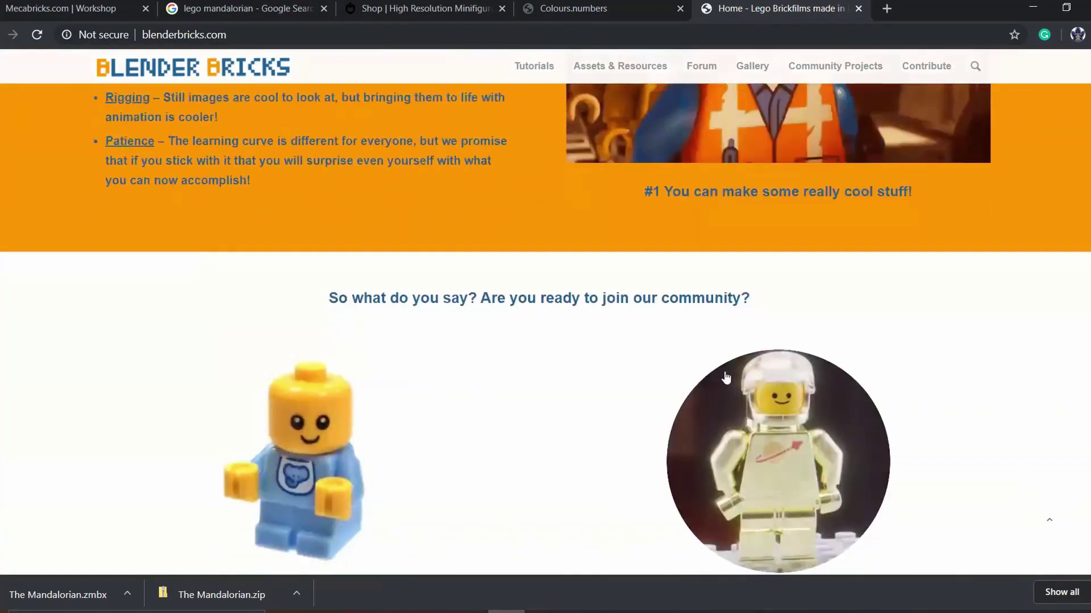
scroll(738, 364, down, 2)
scroll(726, 378, up, 2)
scroll(725, 376, up, 6)
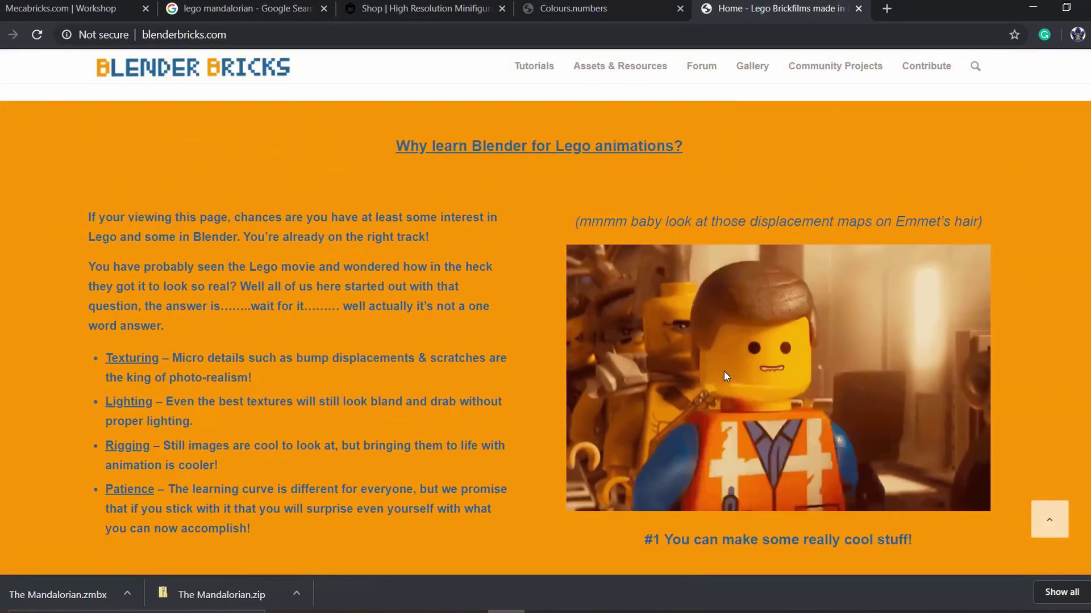
scroll(726, 376, down, 3)
scroll(724, 373, down, 12)
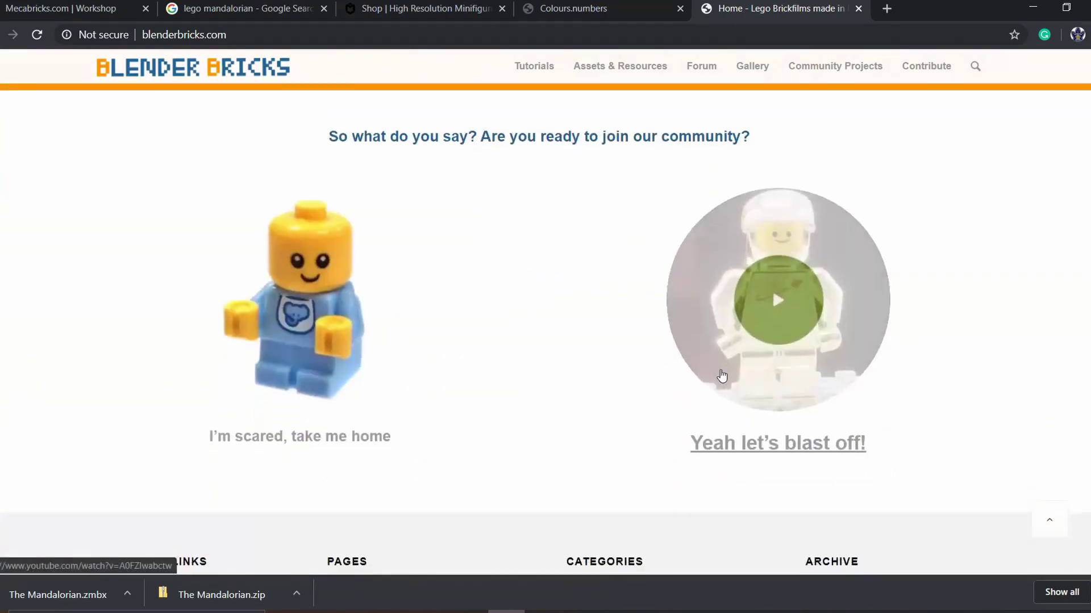
scroll(721, 376, up, 5)
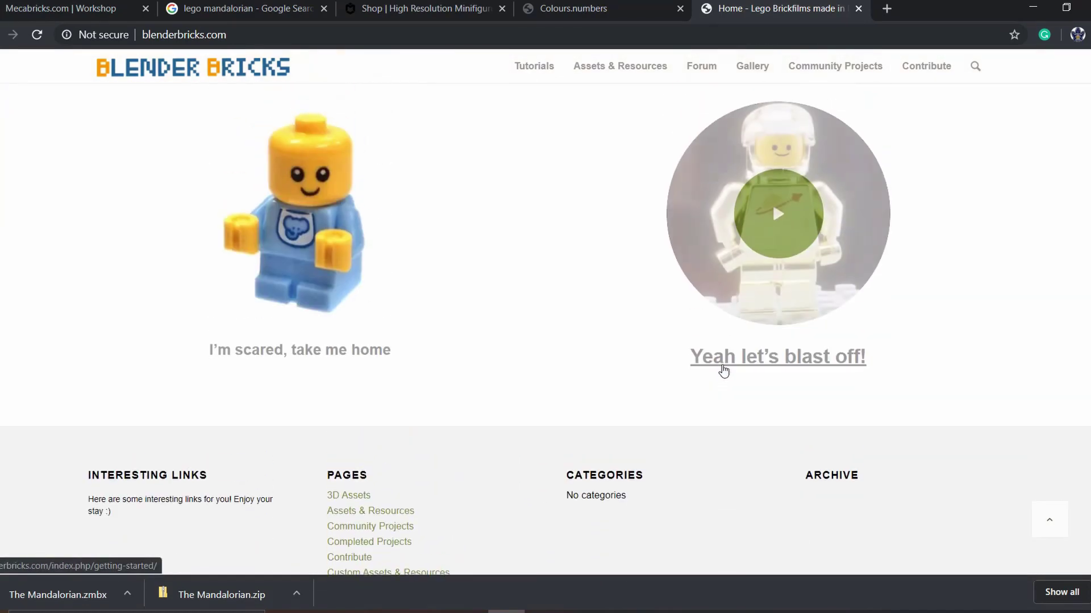
click(723, 368)
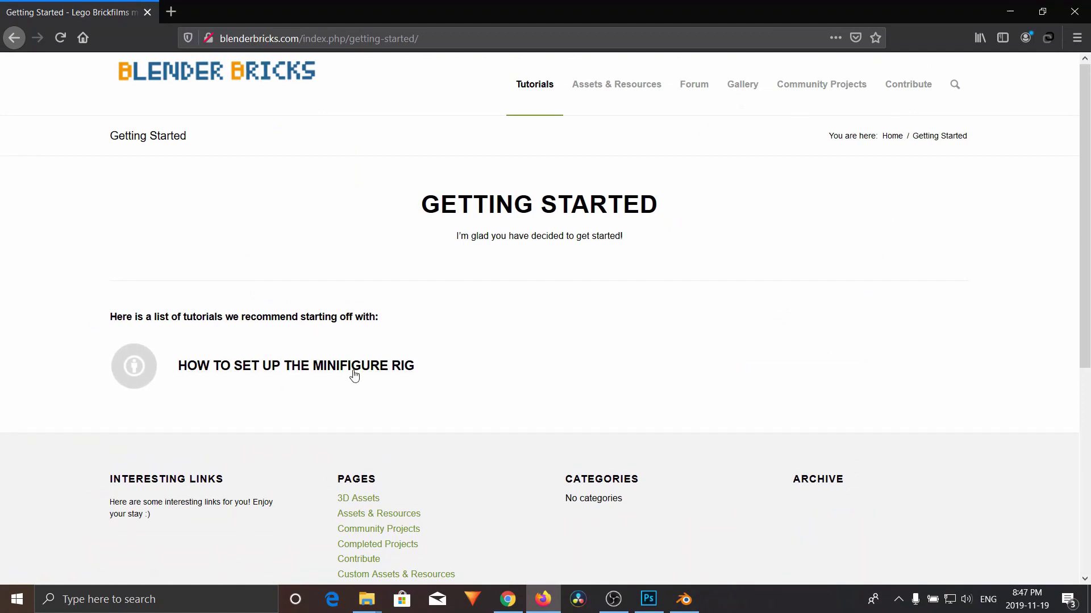
Open the minifigure rig tutorial and scroll through the Basic Rig and Advanced (IK) Rig preview GIFs.
click(309, 370)
scroll(339, 357, down, 2)
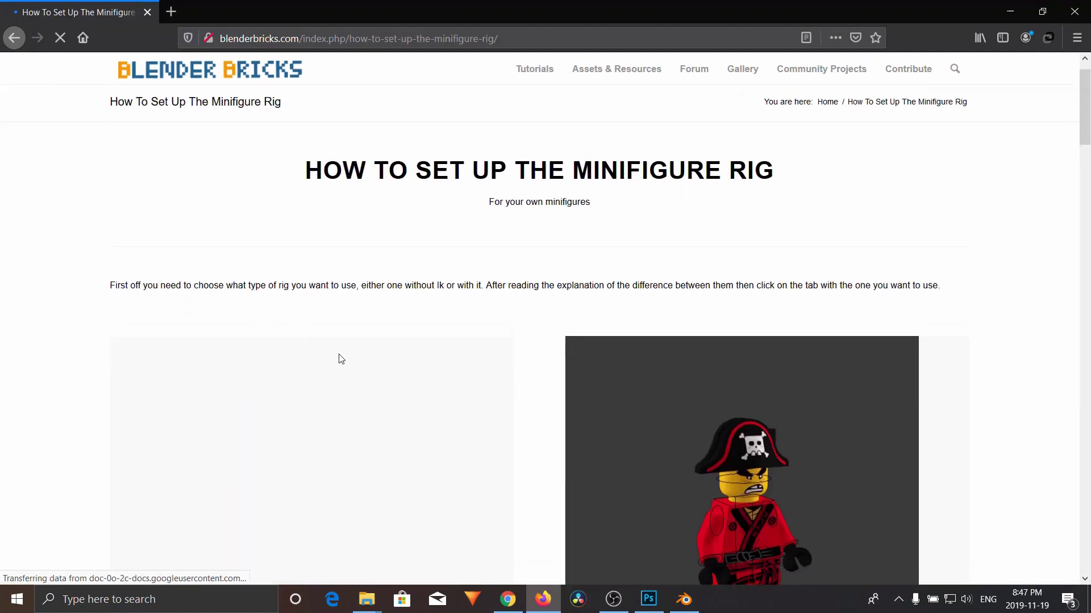
scroll(338, 238, down, 1)
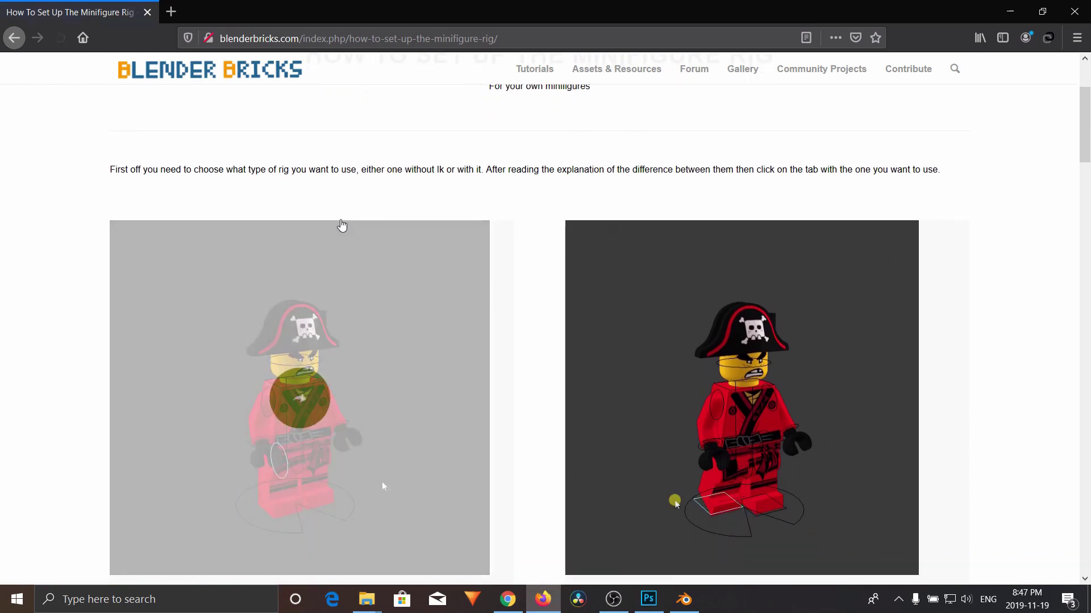
scroll(454, 182, down, 1)
scroll(531, 171, down, 1)
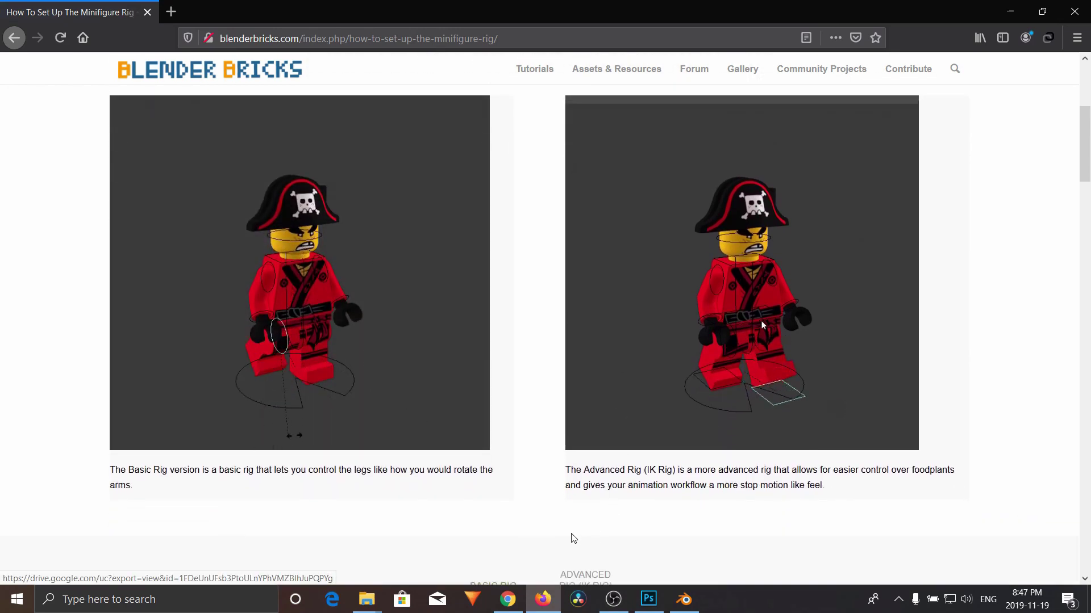
scroll(556, 540, down, 2)
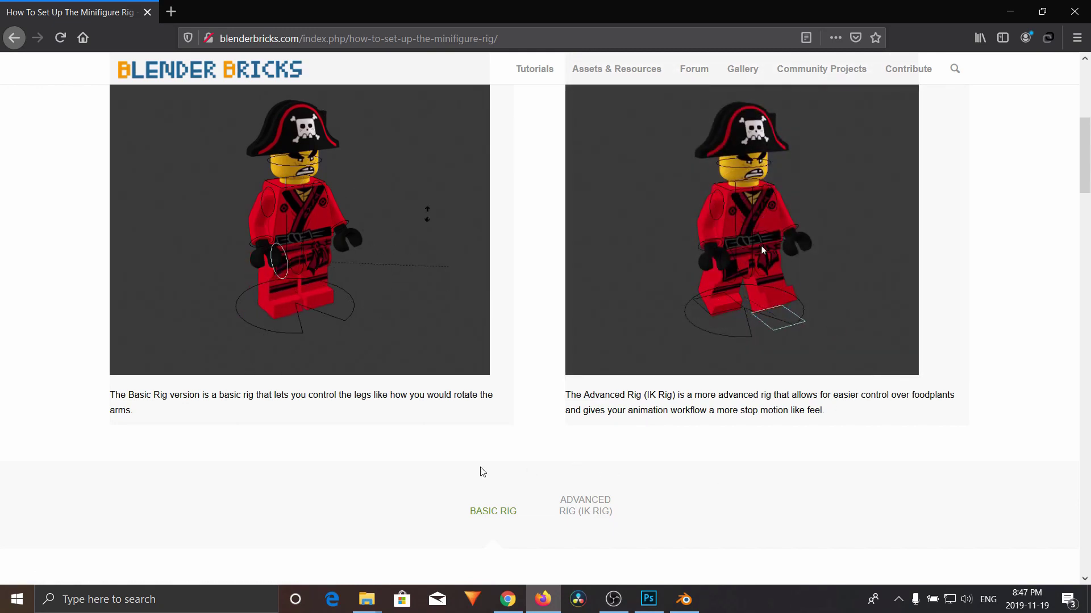
scroll(482, 472, up, 1)
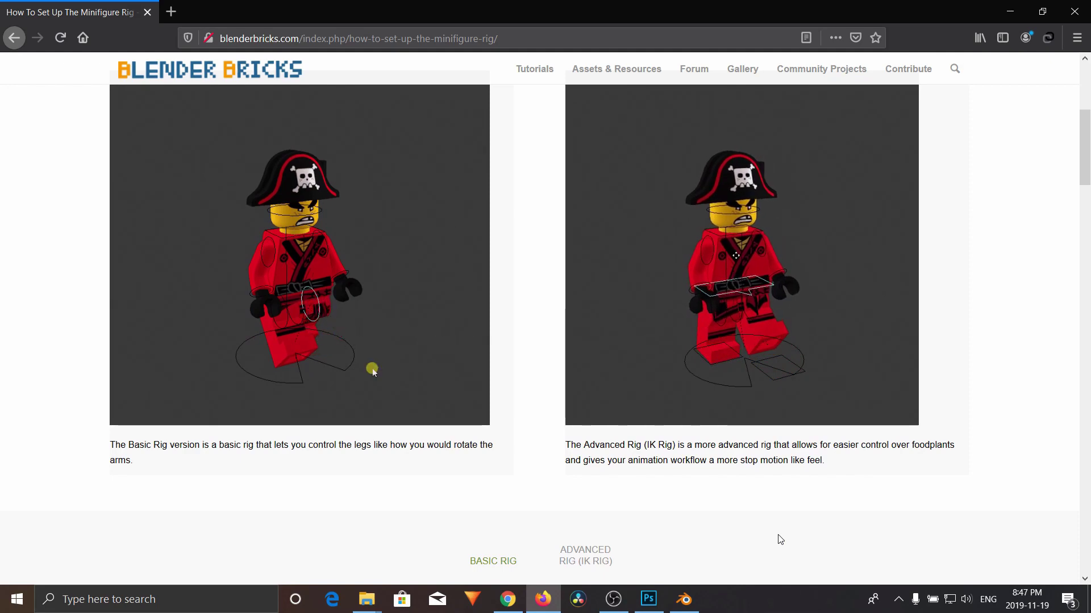
scroll(780, 540, up, 1)
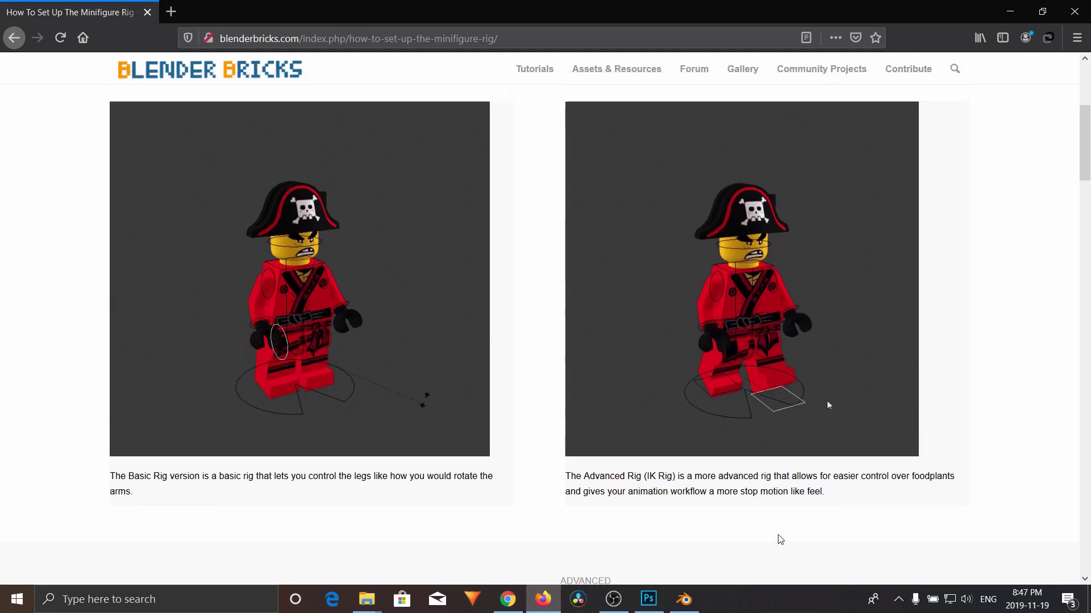
scroll(781, 540, up, 1)
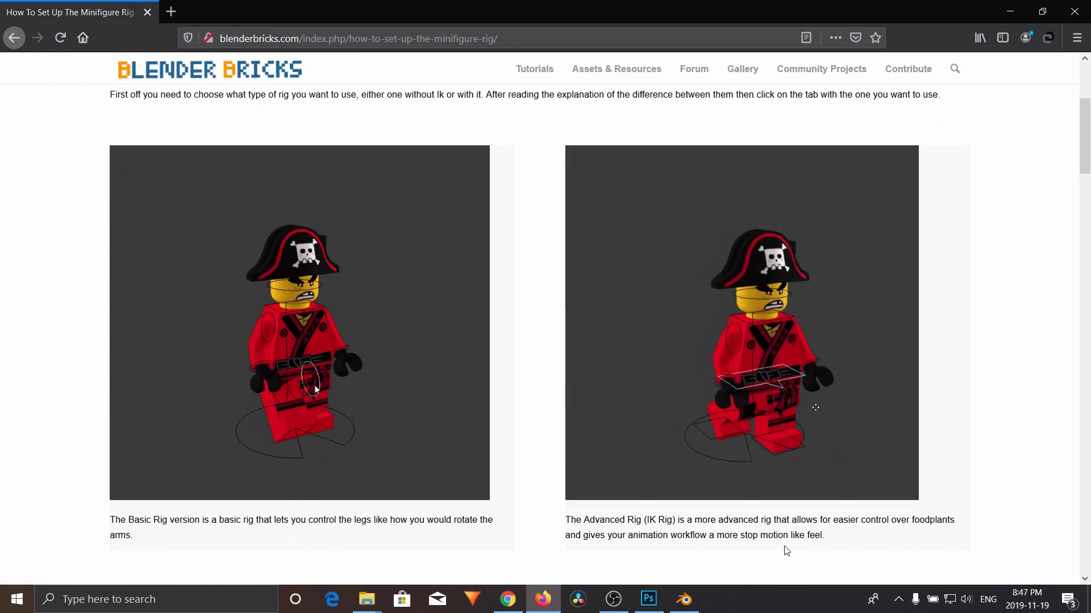
scroll(786, 551, down, 1)
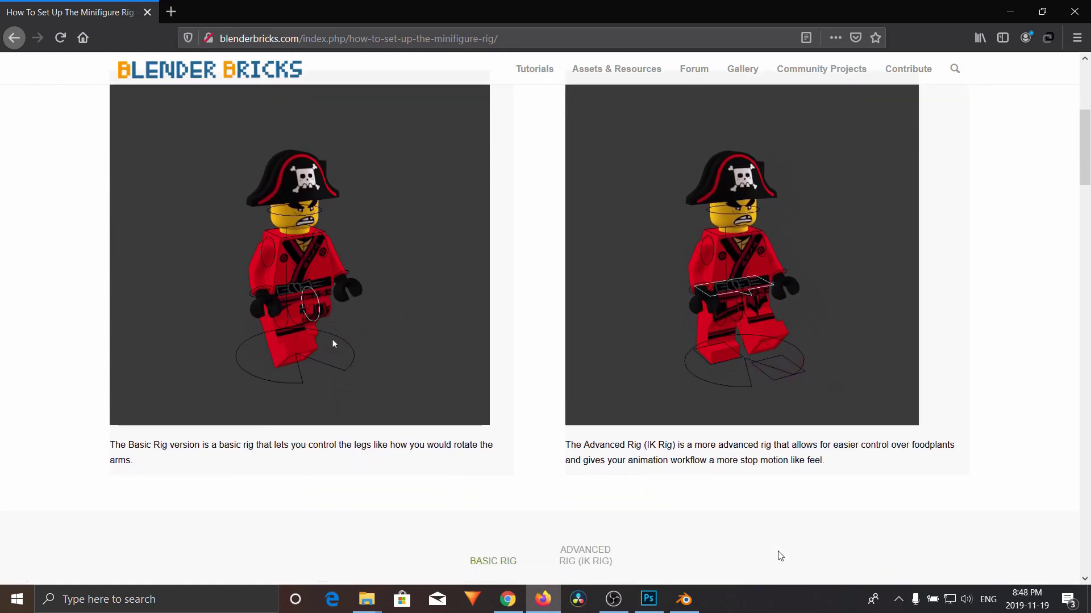
scroll(770, 554, down, 2)
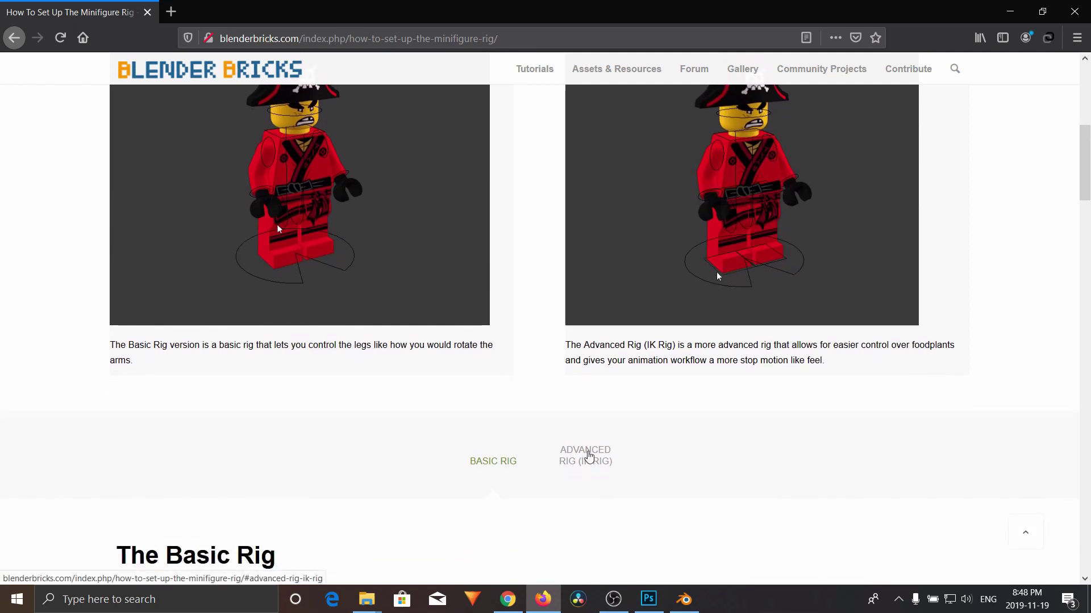
Show the Advanced Rig (IK Rig) instructions in the Blender Bricks guide.
click(589, 460)
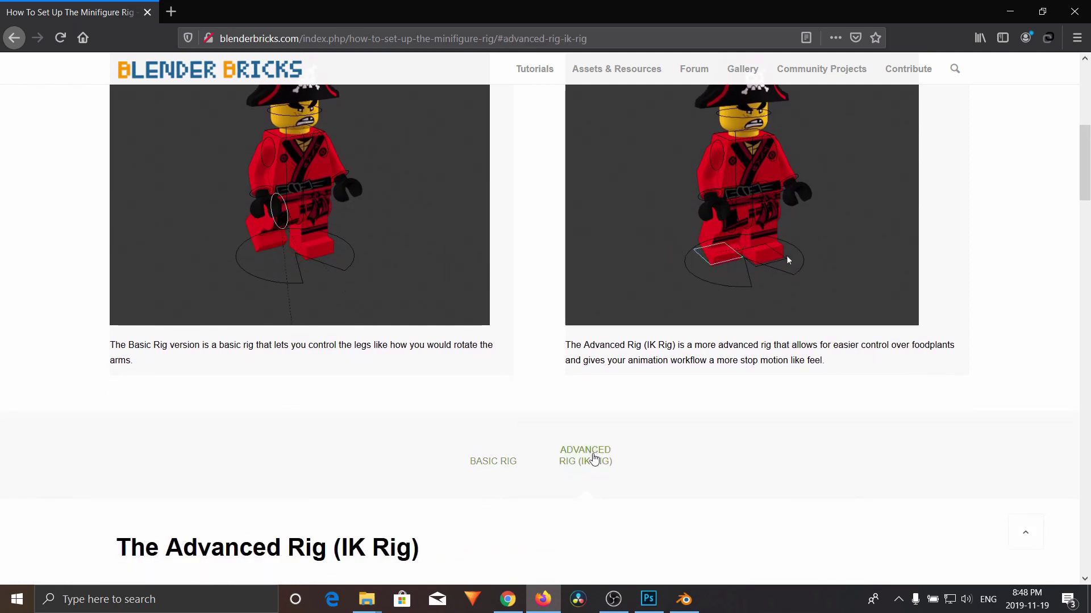
scroll(270, 461, down, 5)
scroll(208, 375, down, 1)
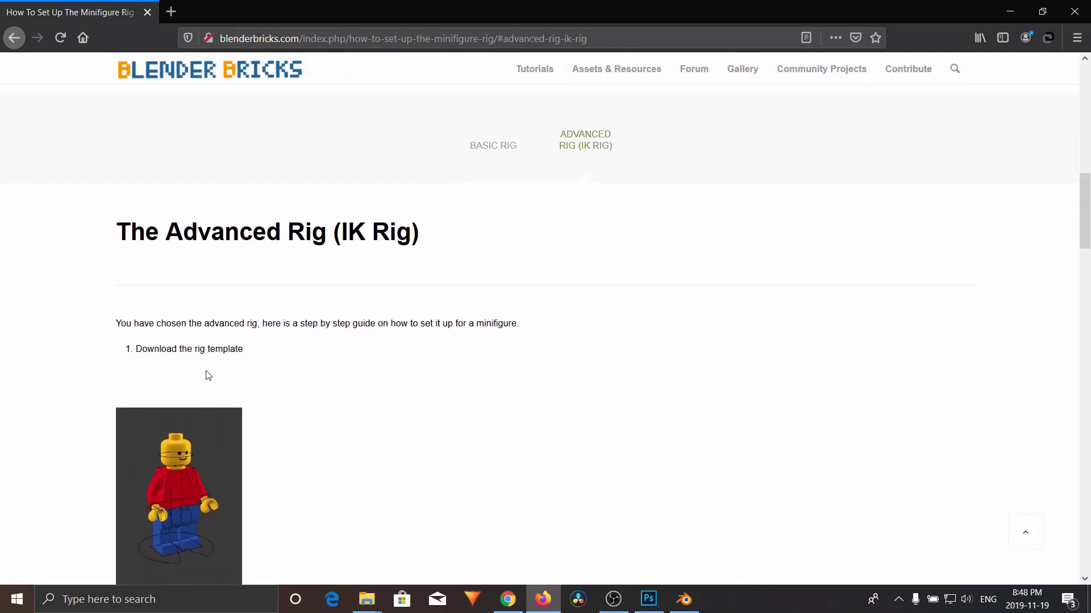
scroll(208, 376, down, 1)
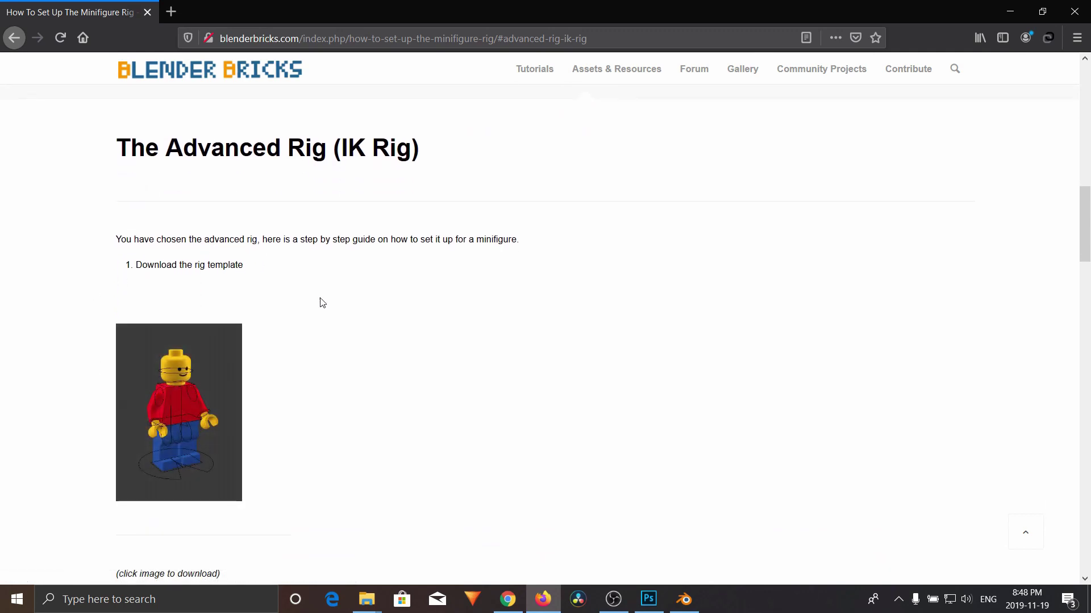
scroll(635, 391, down, 1)
Save the LegoBaseRigIk.blend rig template file to disk.
click(184, 368)
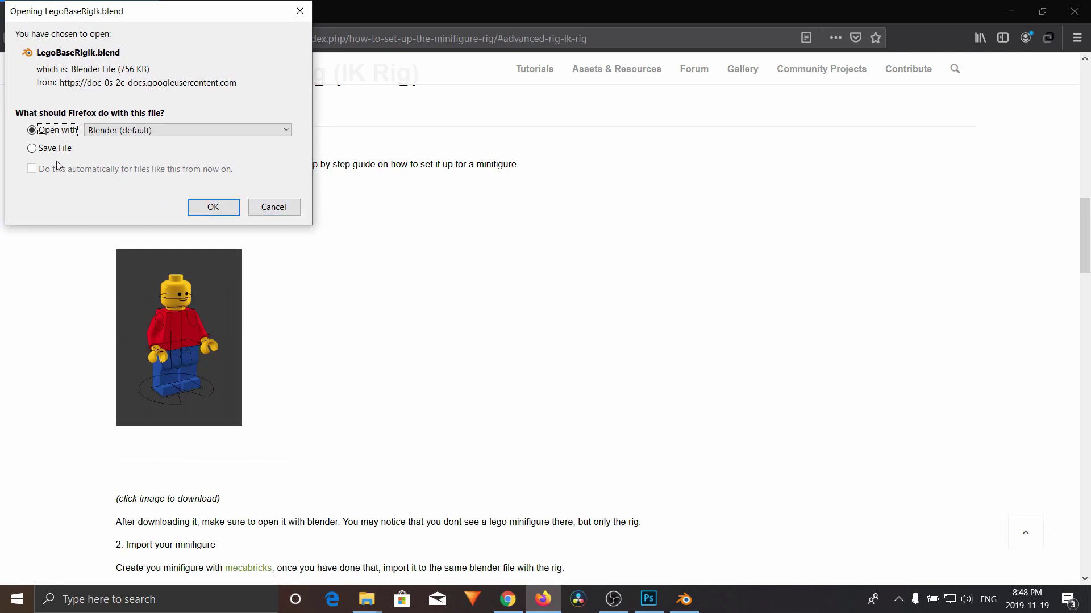
click(29, 152)
click(213, 207)
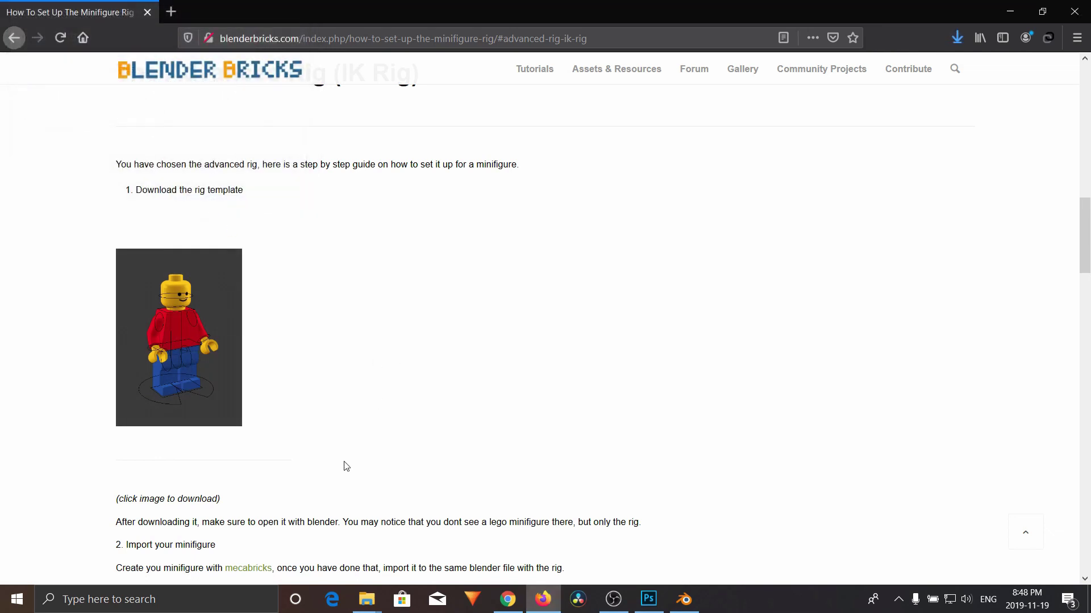
Read through the guide's bone-parenting steps, then return to Blender.
scroll(346, 466, down, 5)
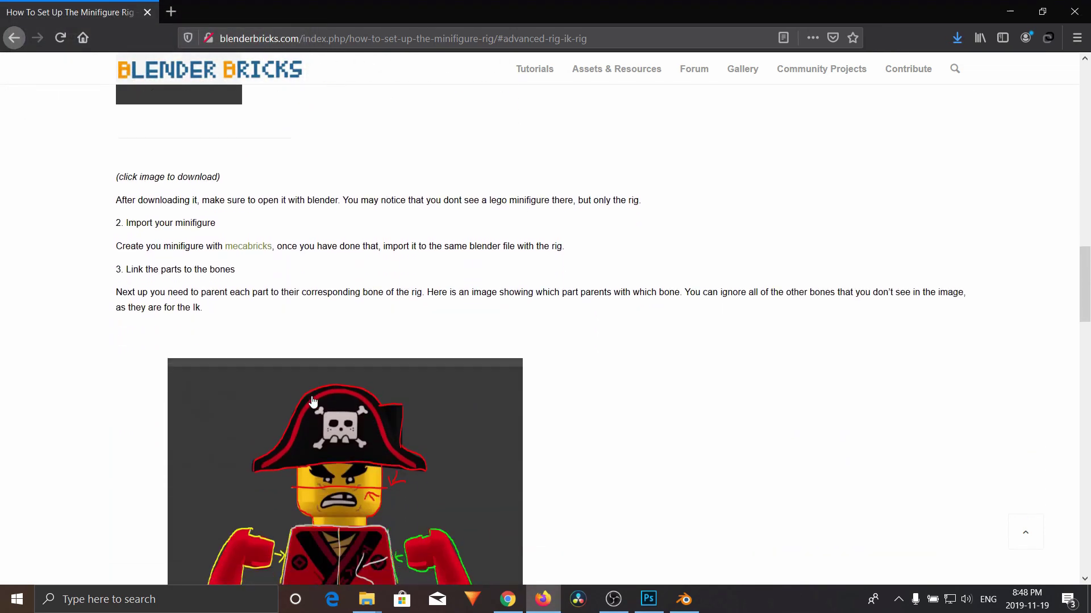
scroll(313, 402, down, 4)
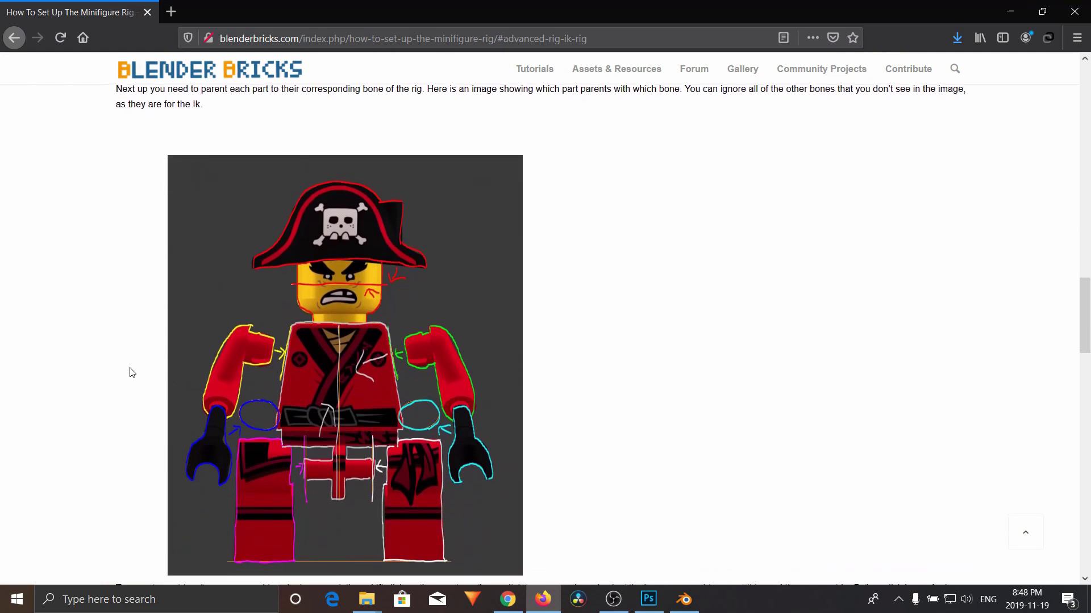
scroll(130, 369, down, 5)
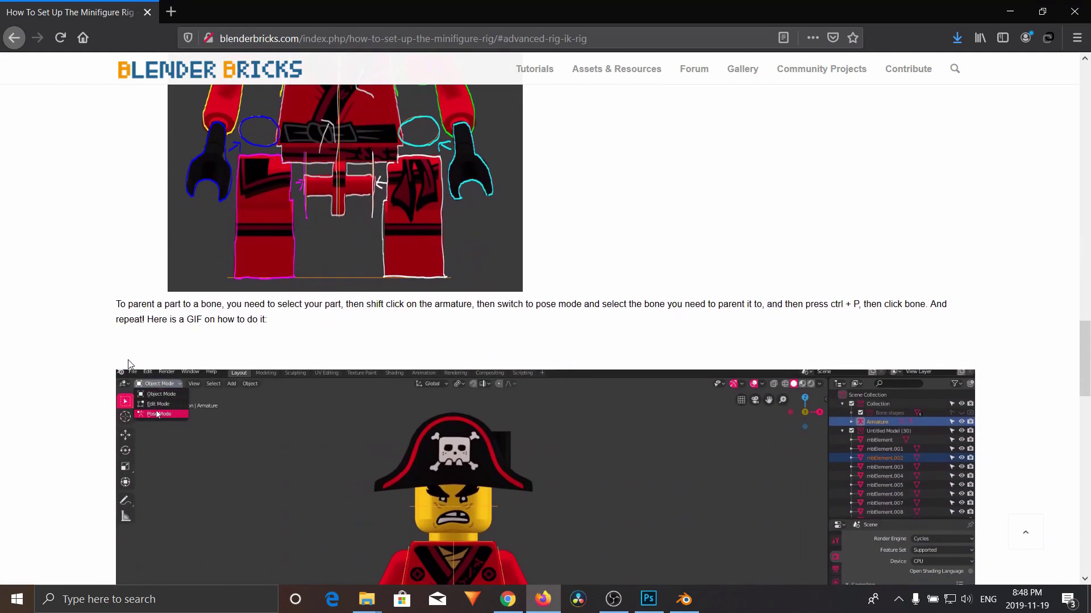
scroll(128, 361, down, 5)
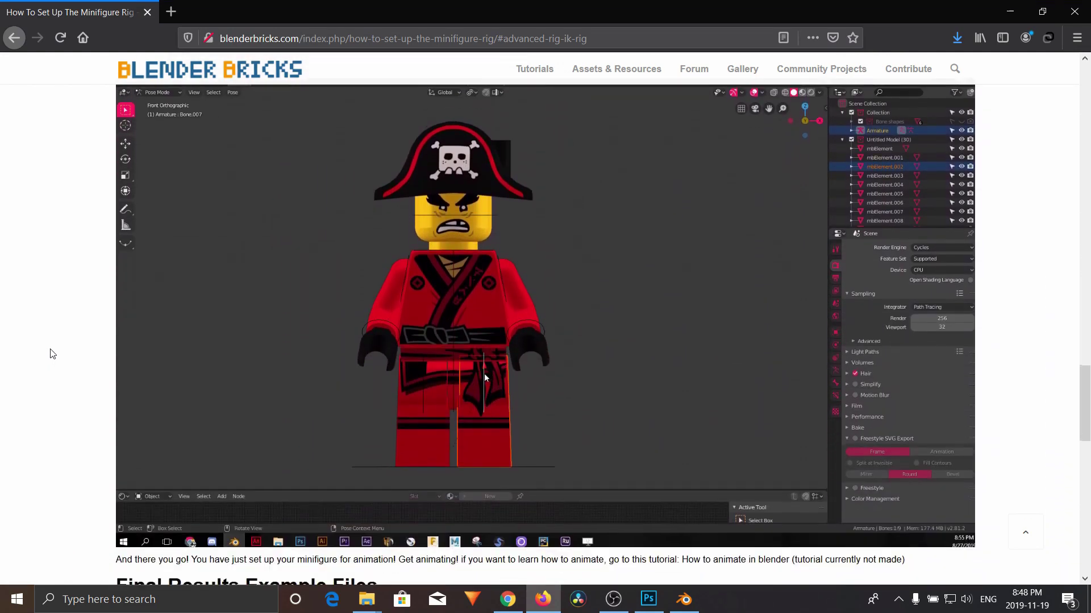
scroll(52, 352, down, 6)
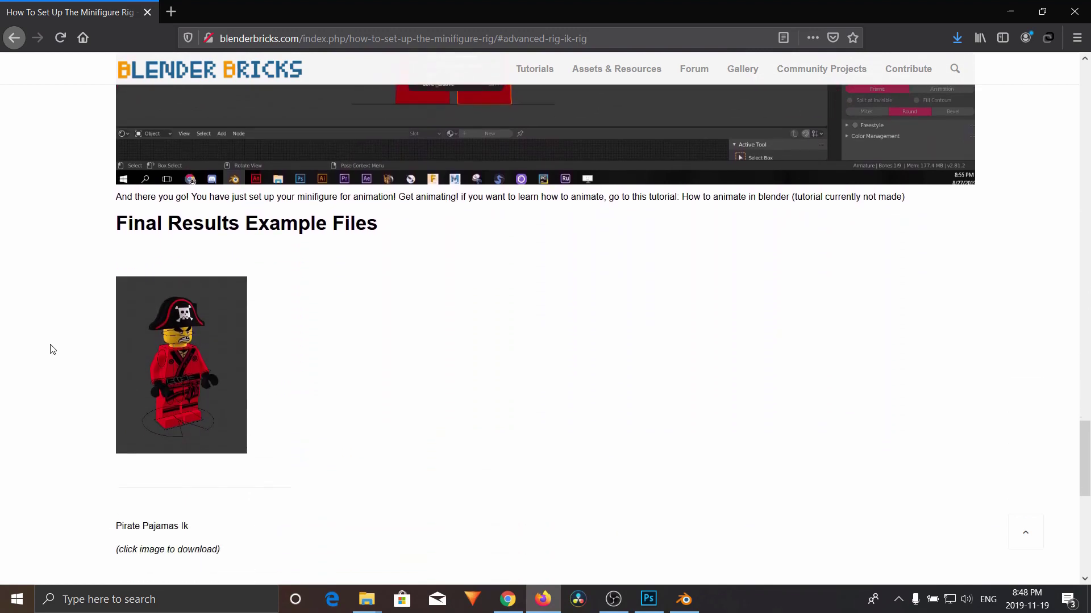
scroll(53, 349, down, 3)
scroll(52, 345, up, 2)
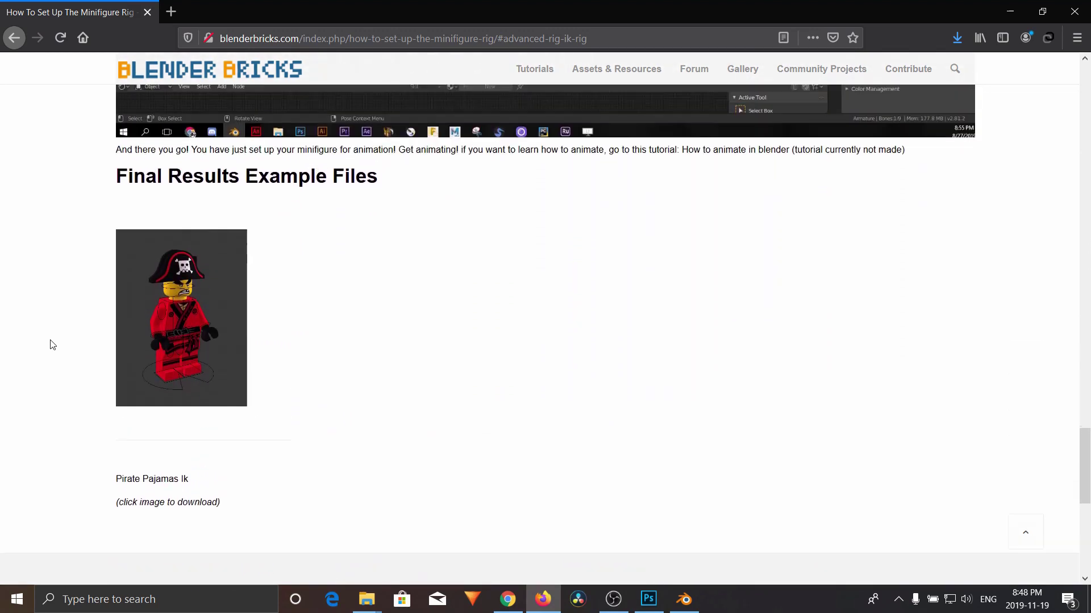
scroll(53, 344, up, 10)
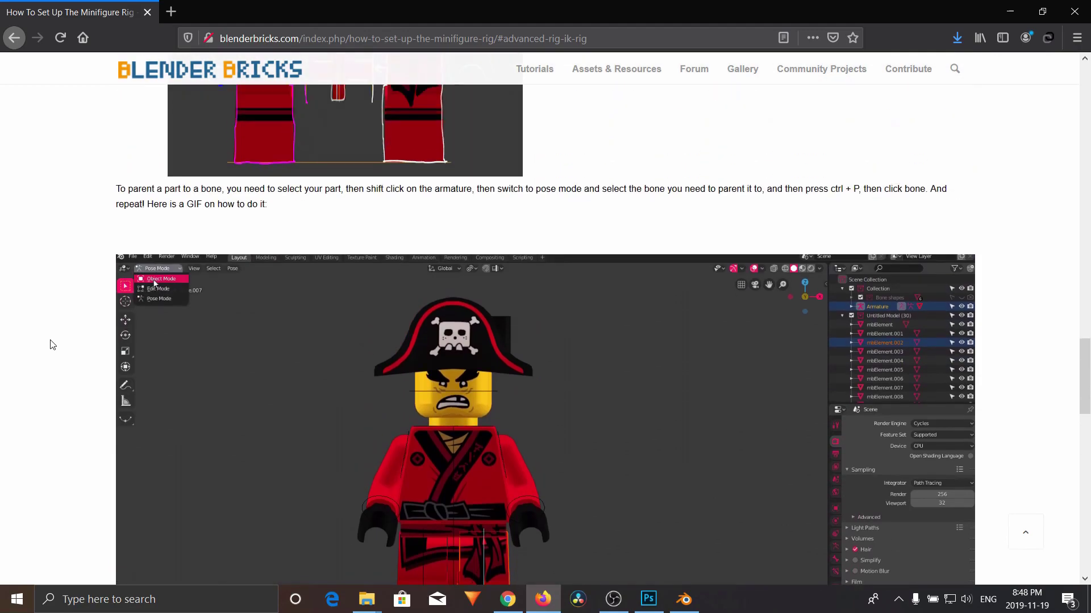
scroll(52, 344, up, 10)
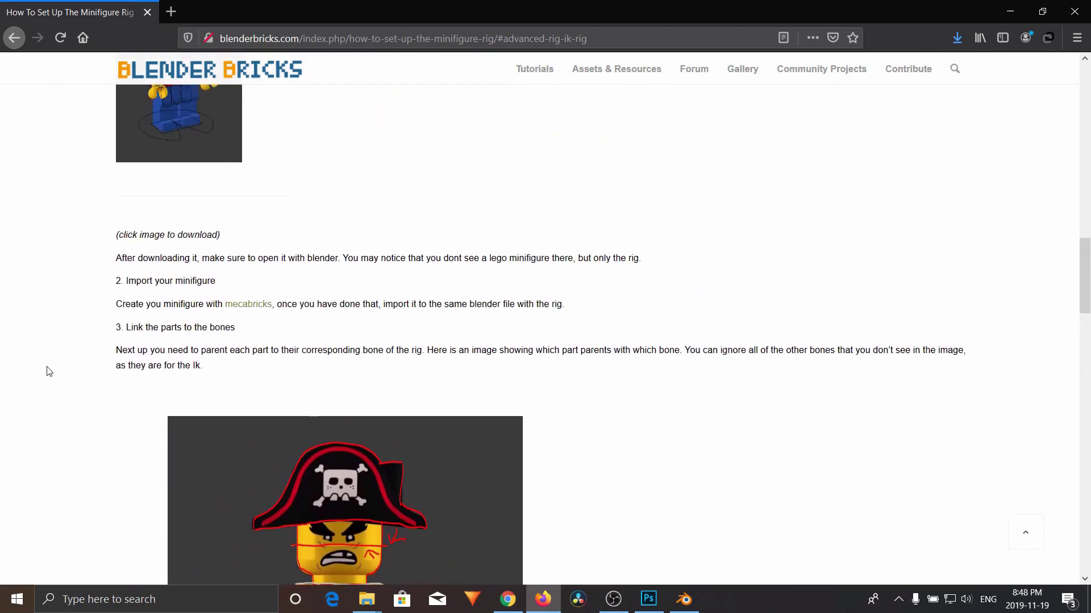
scroll(45, 370, up, 1)
key(alt+Tab)
Append the Collection from Downloads/LegoBaseRigIk.blend into the Mandalorian scene.
click(30, 26)
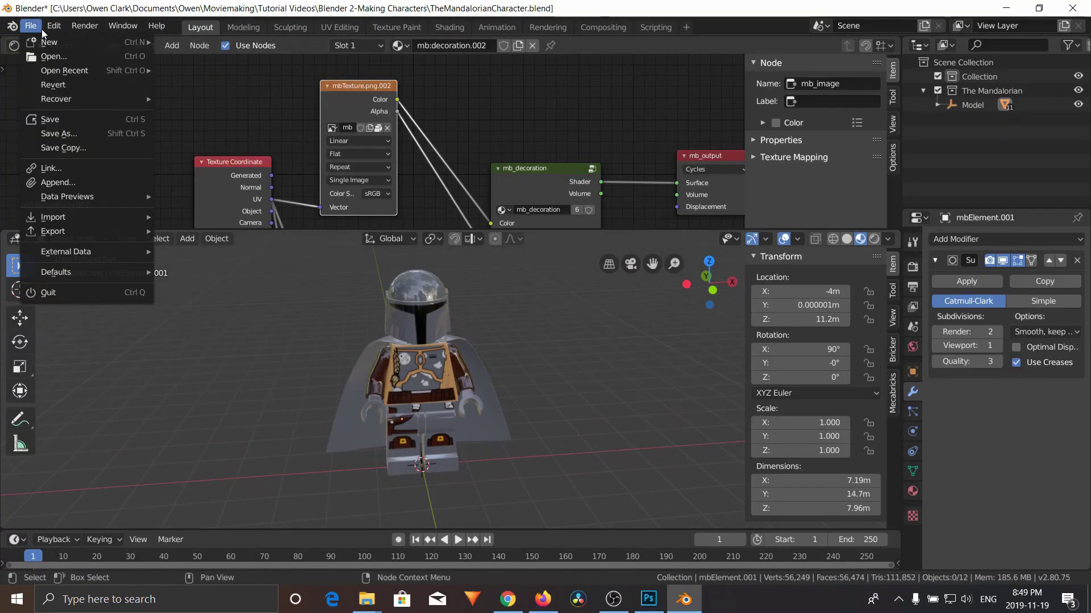
click(67, 183)
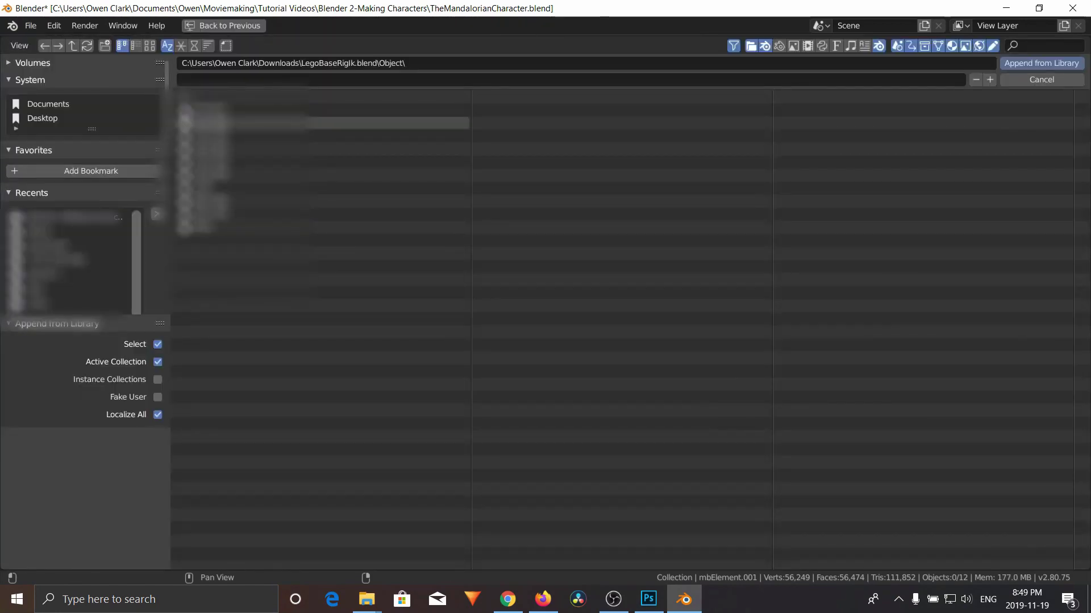
click(63, 245)
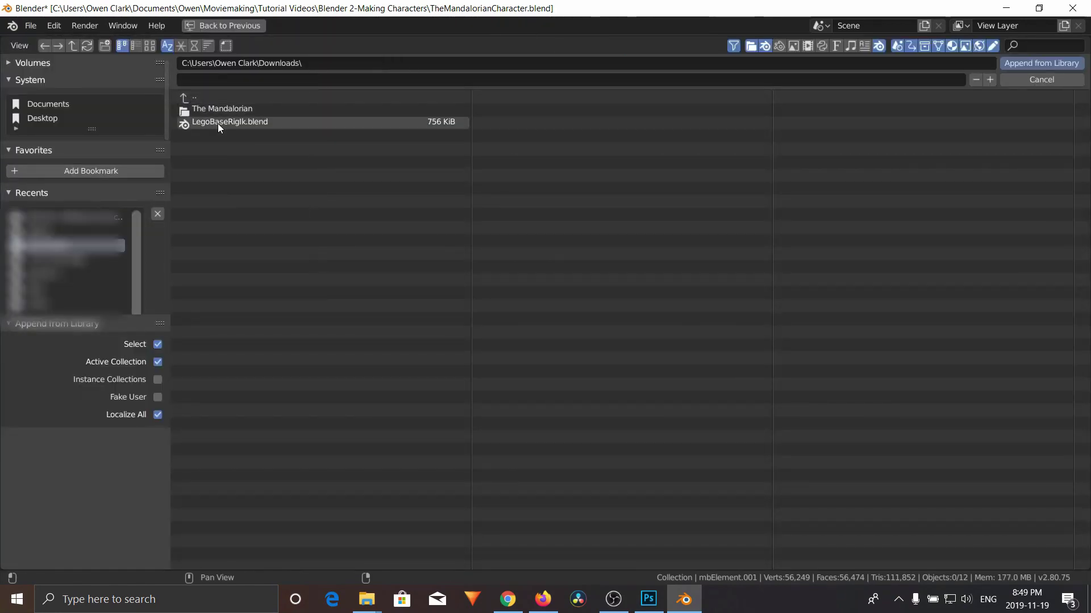
double_click(218, 122)
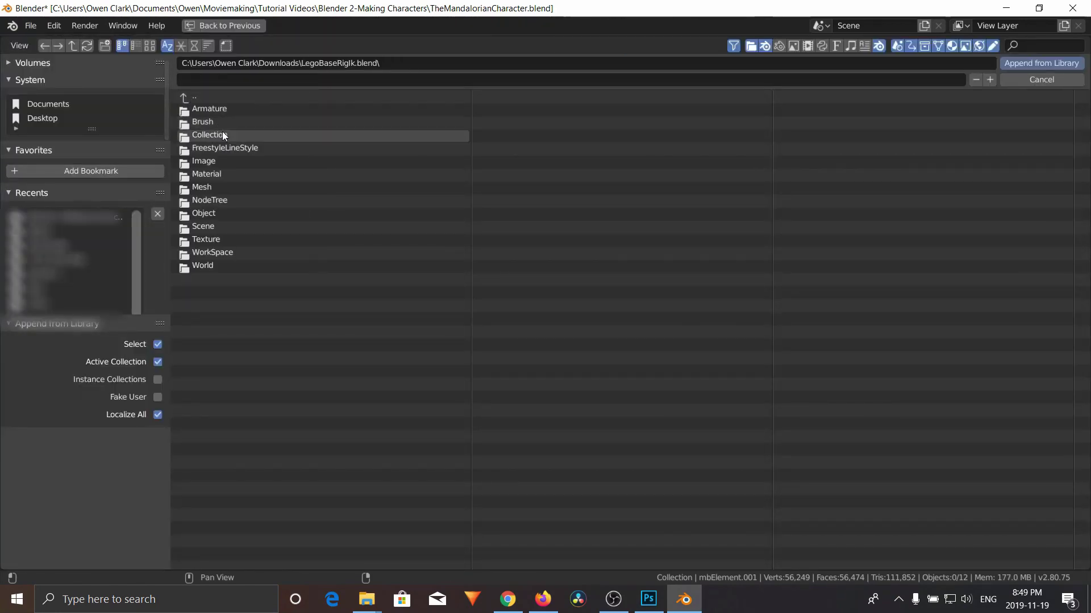
double_click(222, 131)
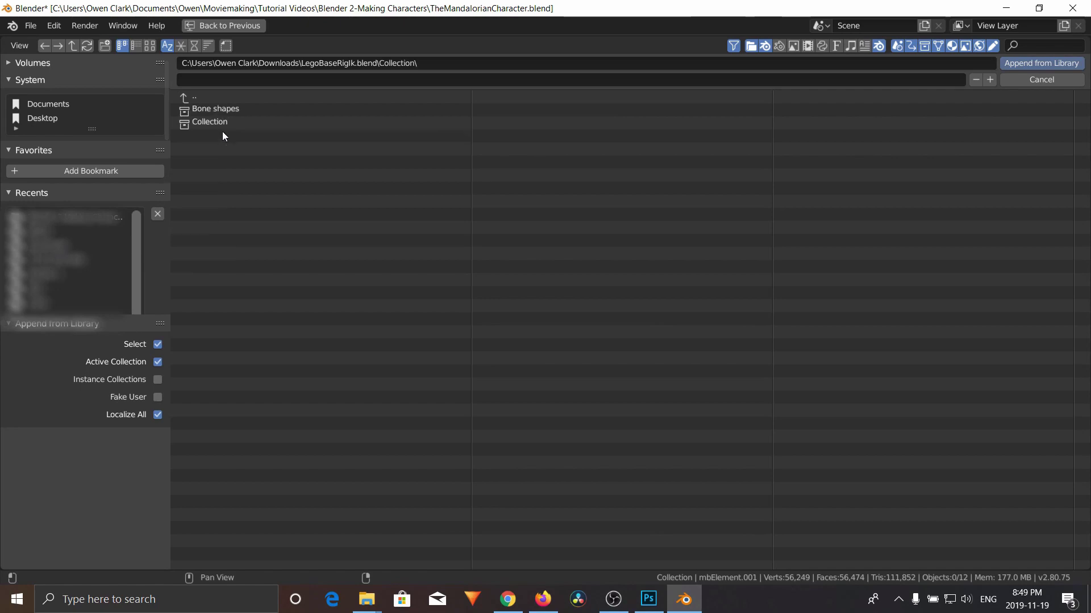
click(309, 130)
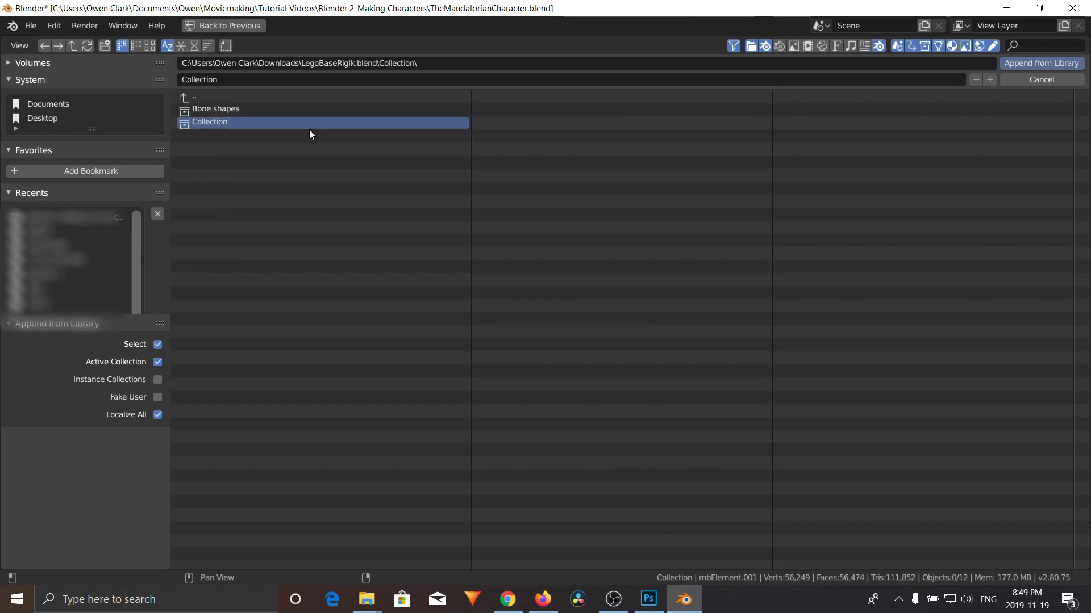
click(1015, 63)
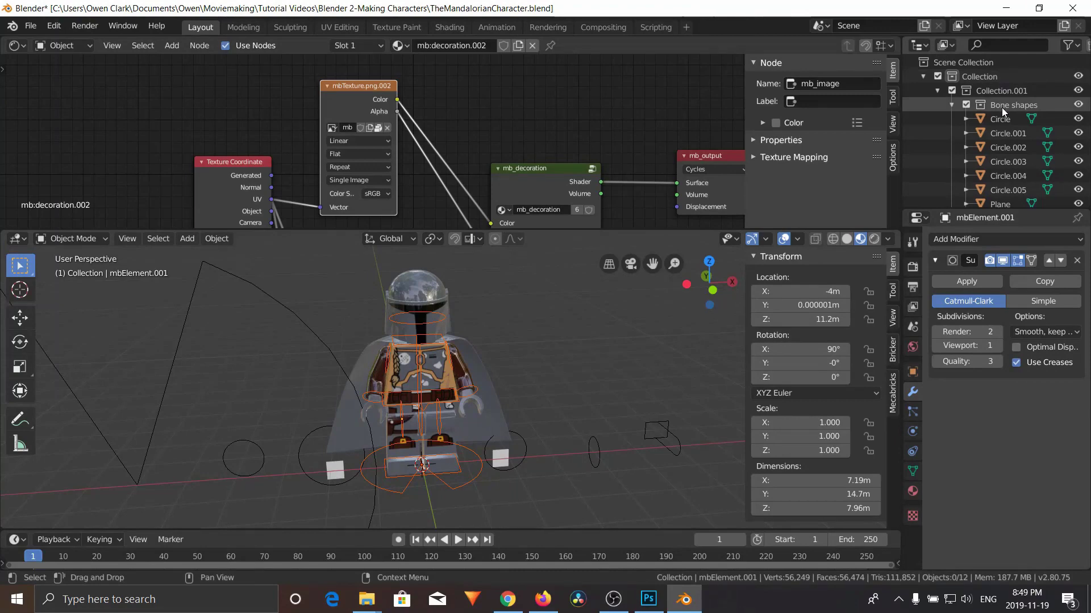
Rename the appended top-level collection to Rig.
middle_drag(610, 360, 548, 356)
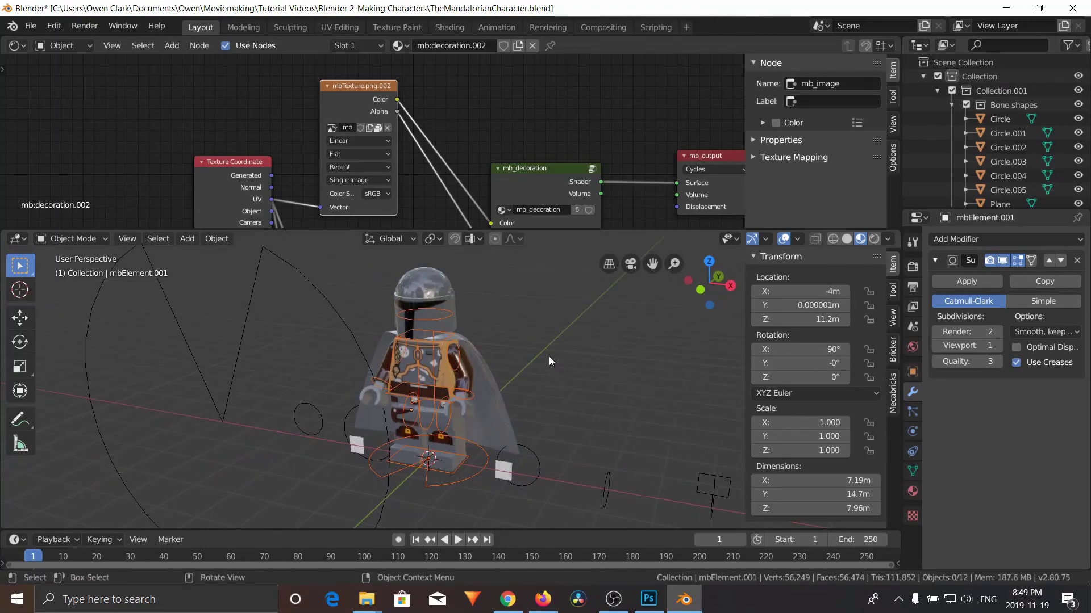
middle_drag(571, 416, 527, 390)
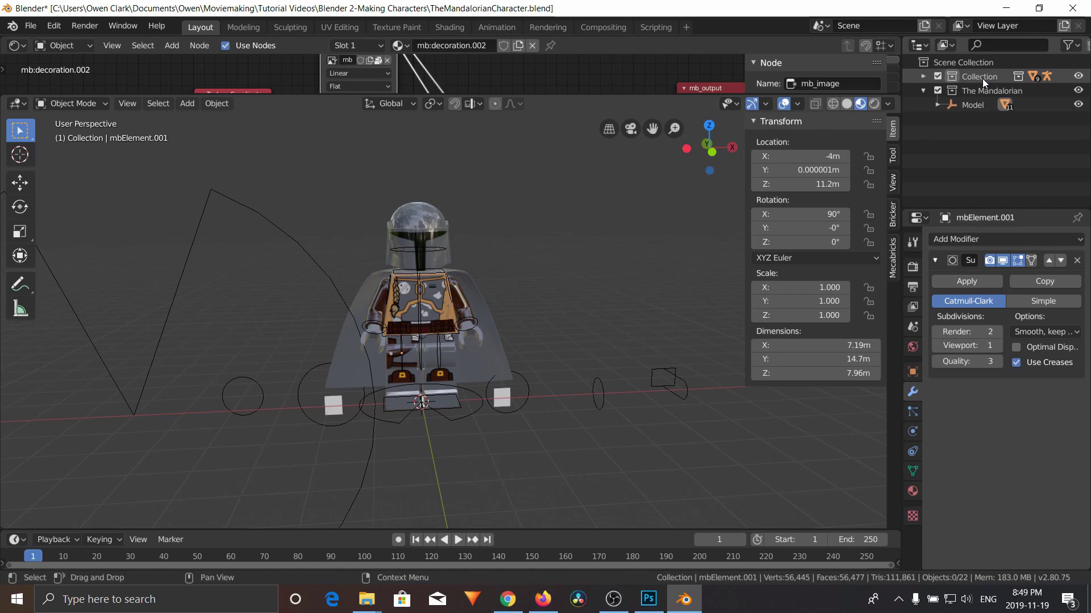
click(982, 78)
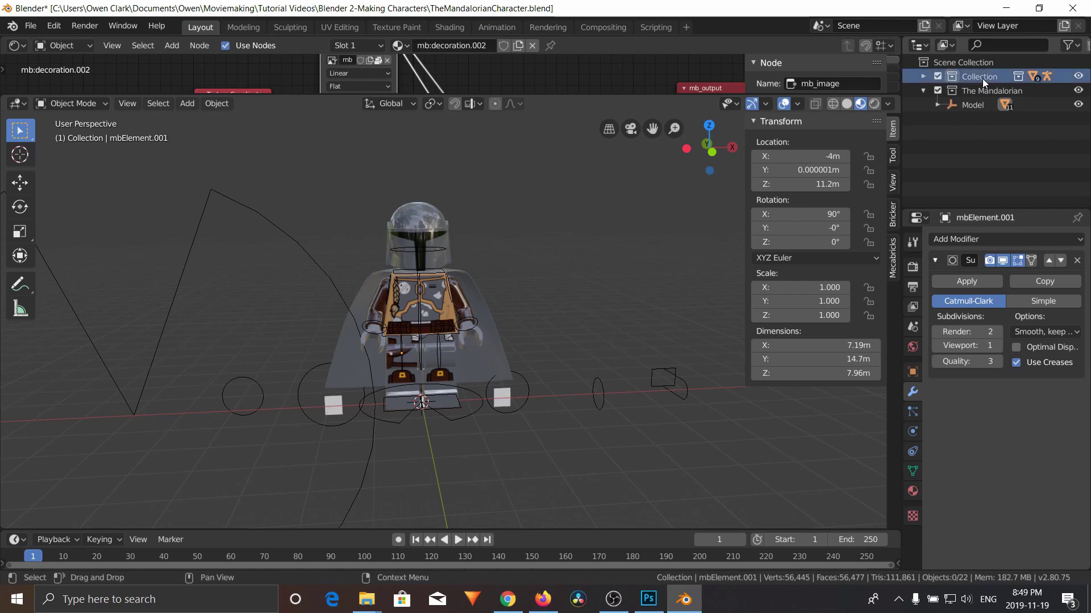
double_click(982, 78)
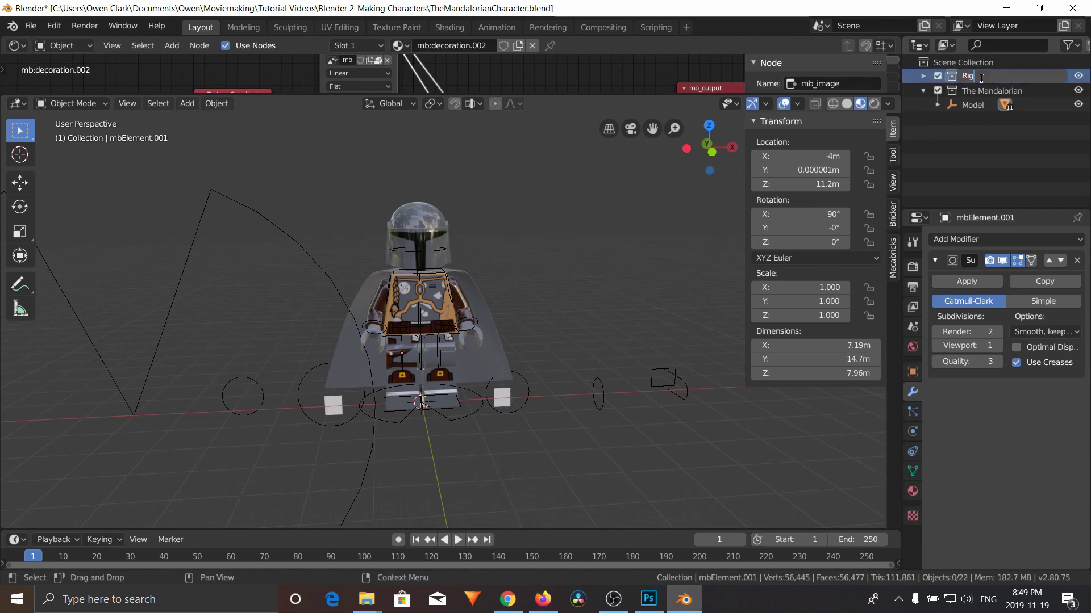
key(Return)
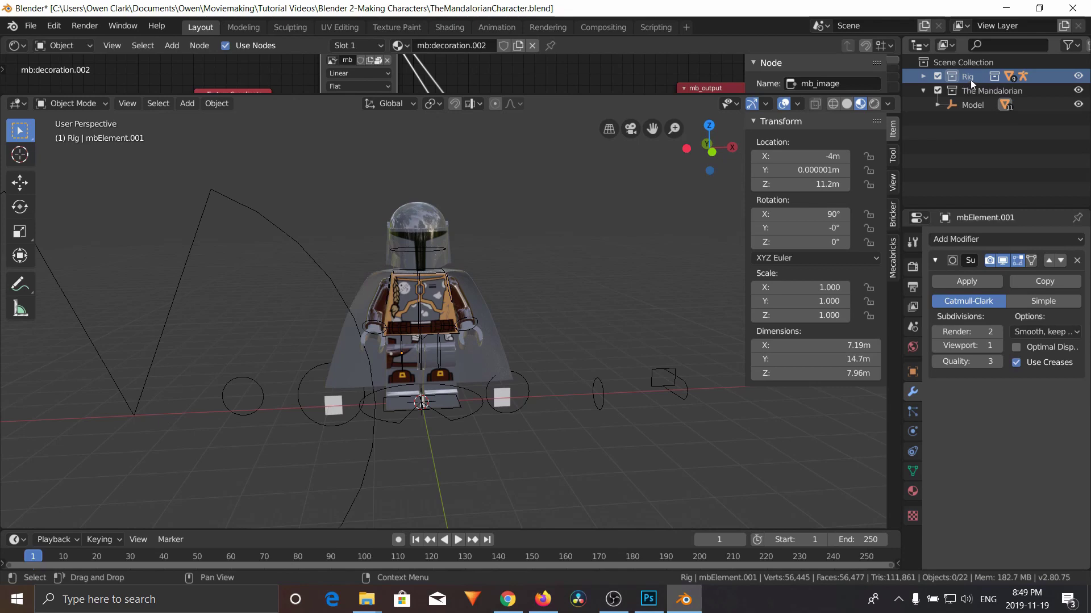
double_click(970, 79)
click(932, 162)
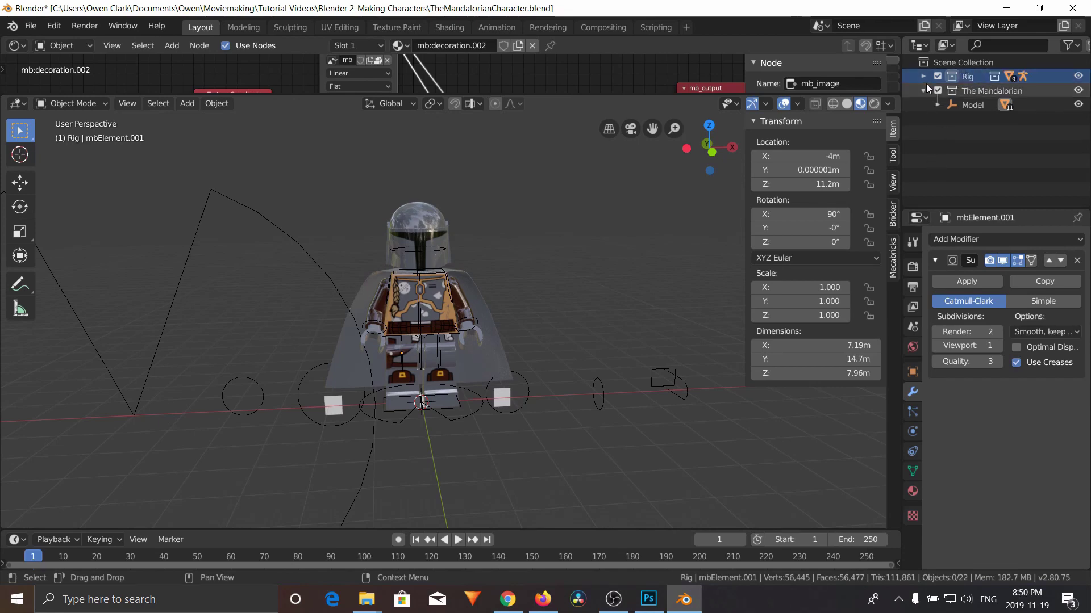
Expand Rig and Collection.001 in an enlarged Outliner to reveal Bone shapes.
click(925, 86)
click(926, 80)
click(937, 91)
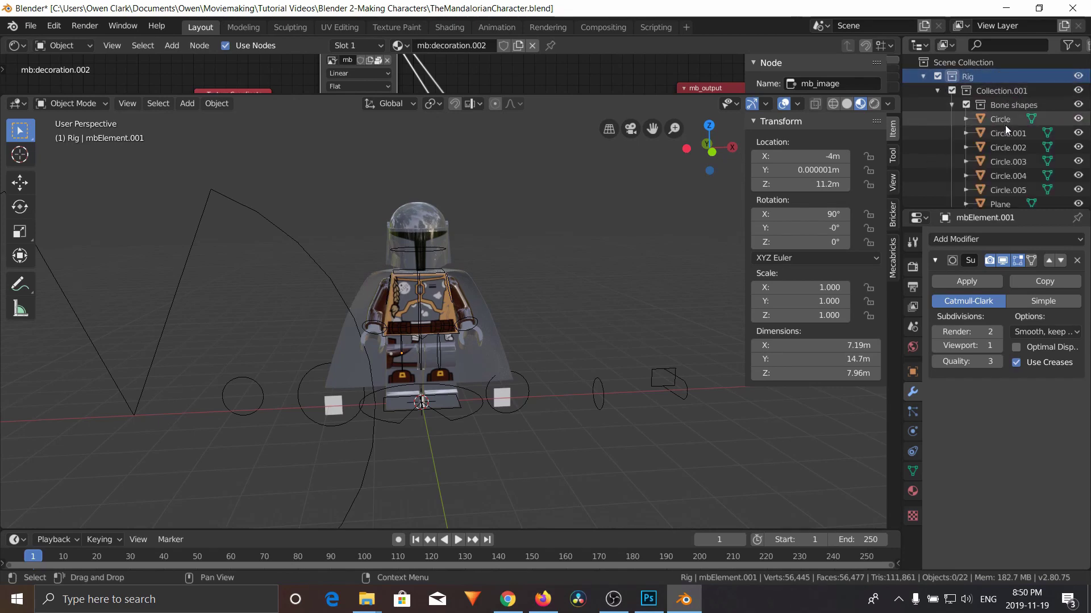
drag(1002, 212, 1001, 394)
click(994, 104)
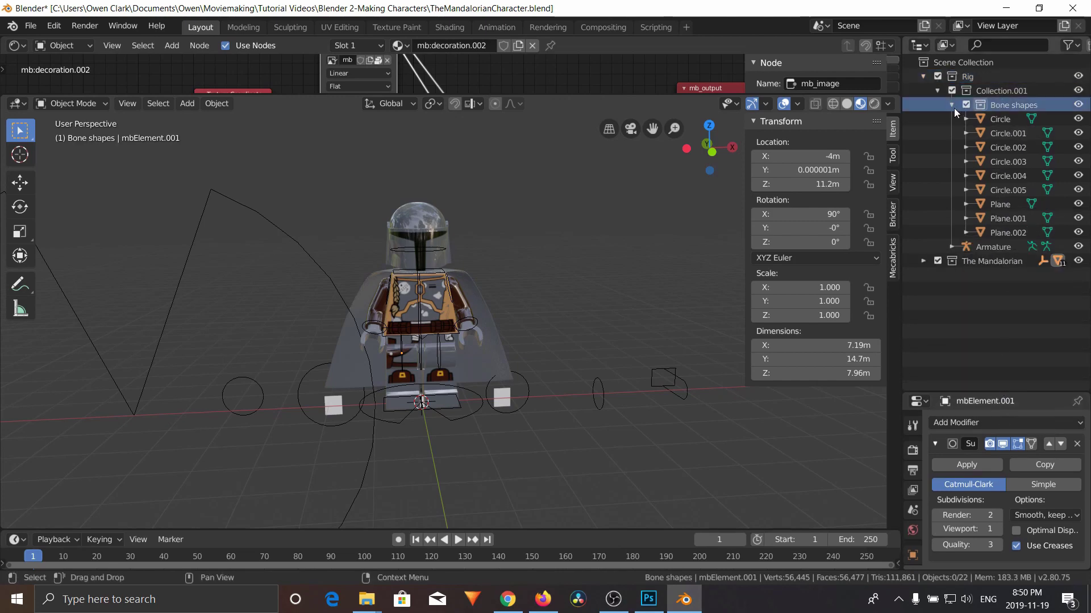
click(952, 106)
Toggle Bone shapes visibility off and on, and open the Outliner filter options.
click(1078, 107)
click(1077, 106)
click(1078, 105)
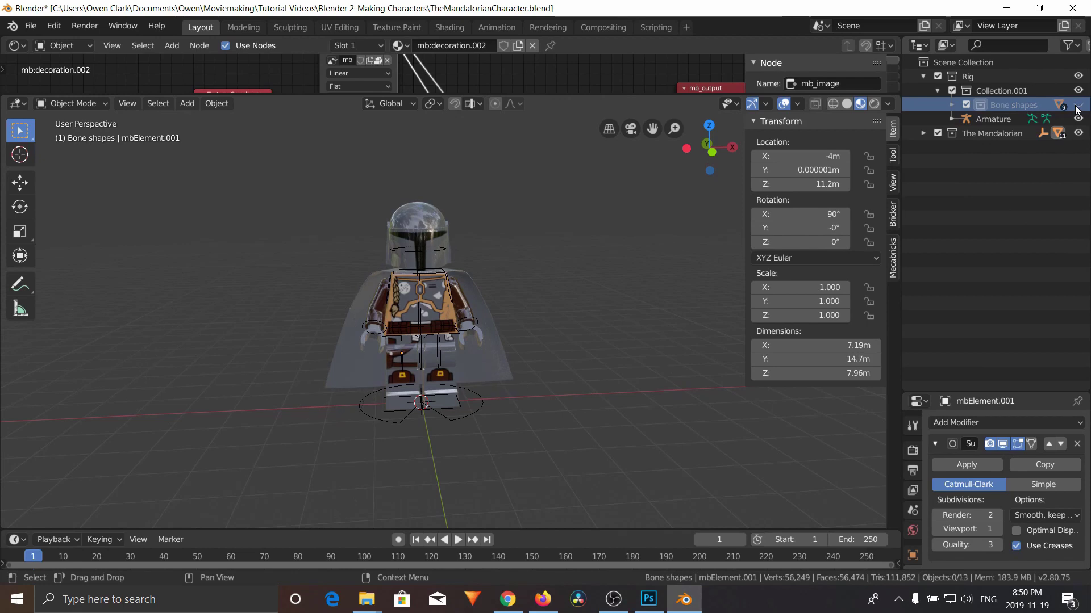
click(1077, 106)
click(1069, 45)
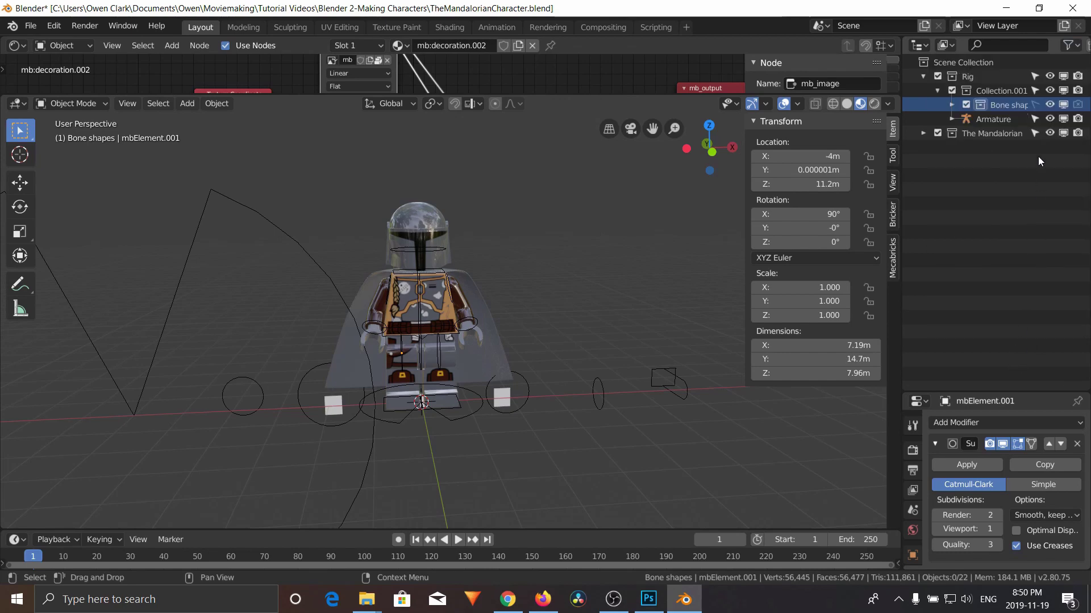
Hide Bone shapes, then test-rotate shoulder bone Bone.003 and cancel the rotation.
click(1049, 105)
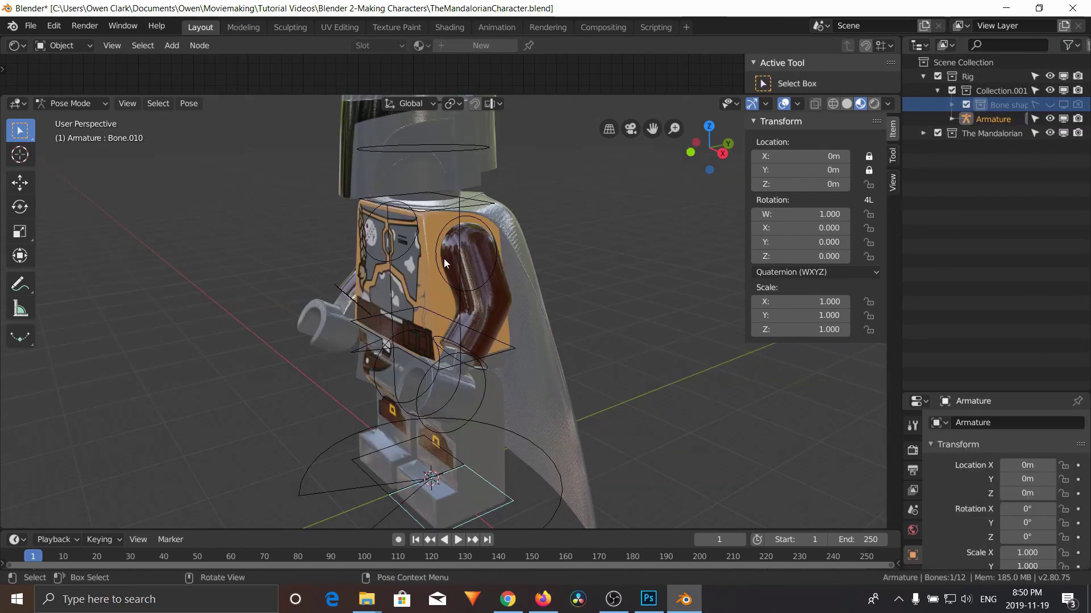
click(429, 258)
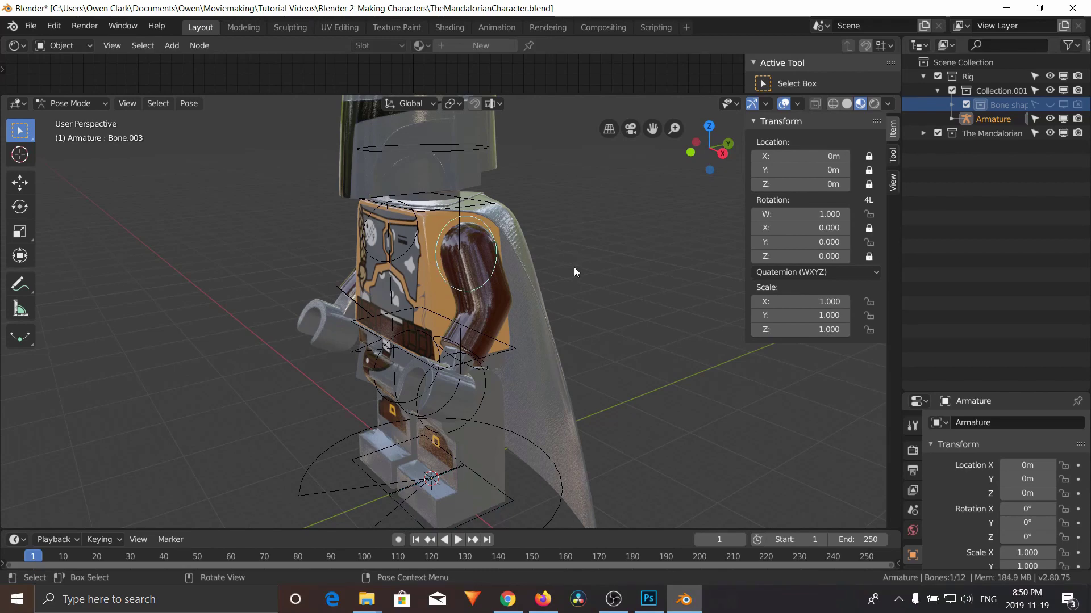
key(r)
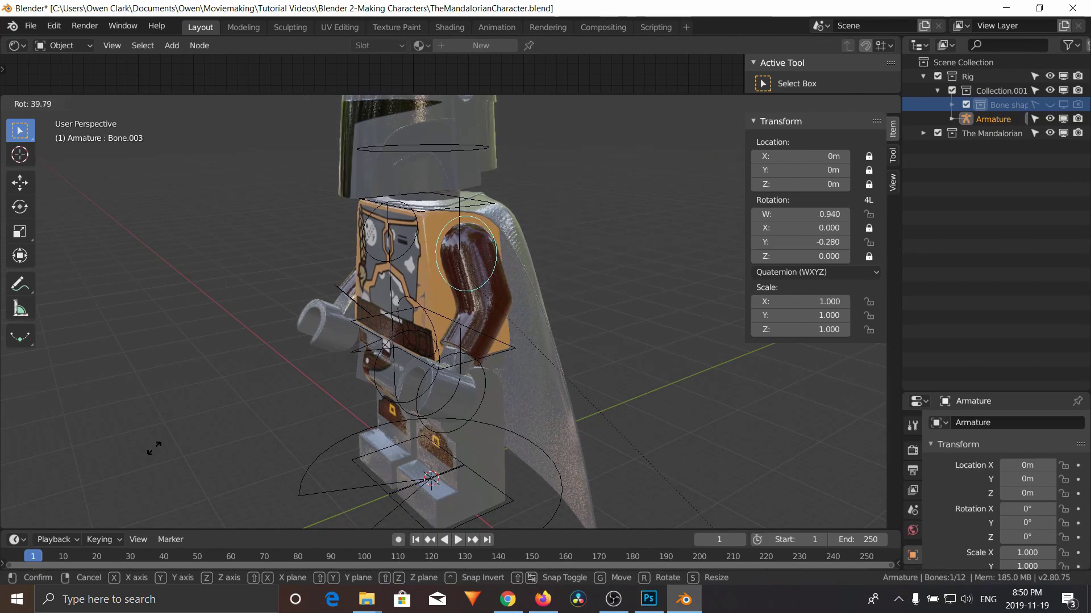
right_click(738, 274)
middle_drag(528, 272, 578, 261)
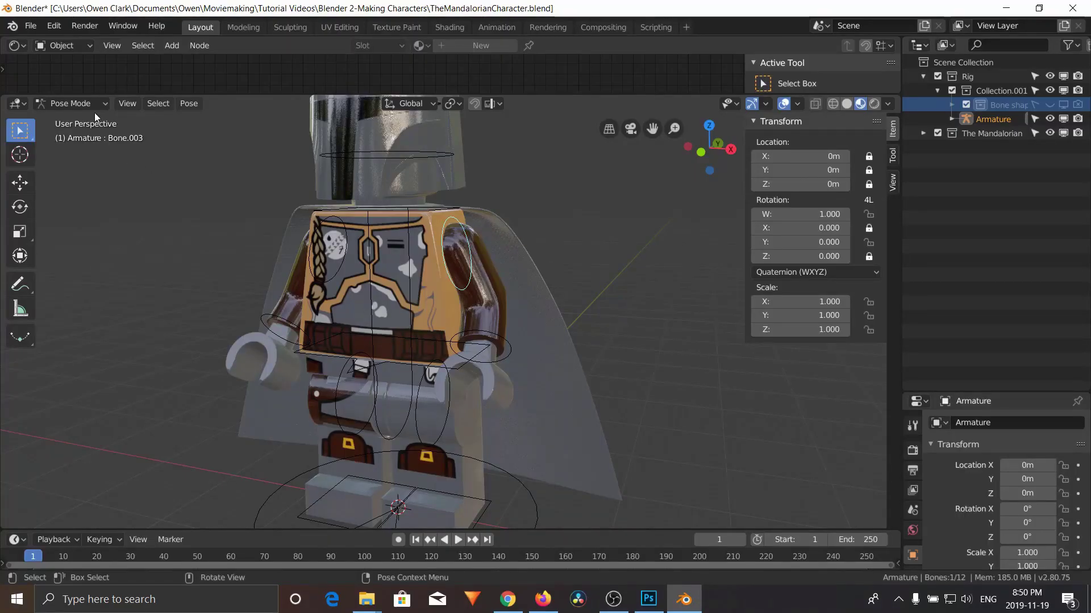
In Object Mode select the arm piece plus the armature, then enter Pose Mode.
click(90, 107)
click(91, 116)
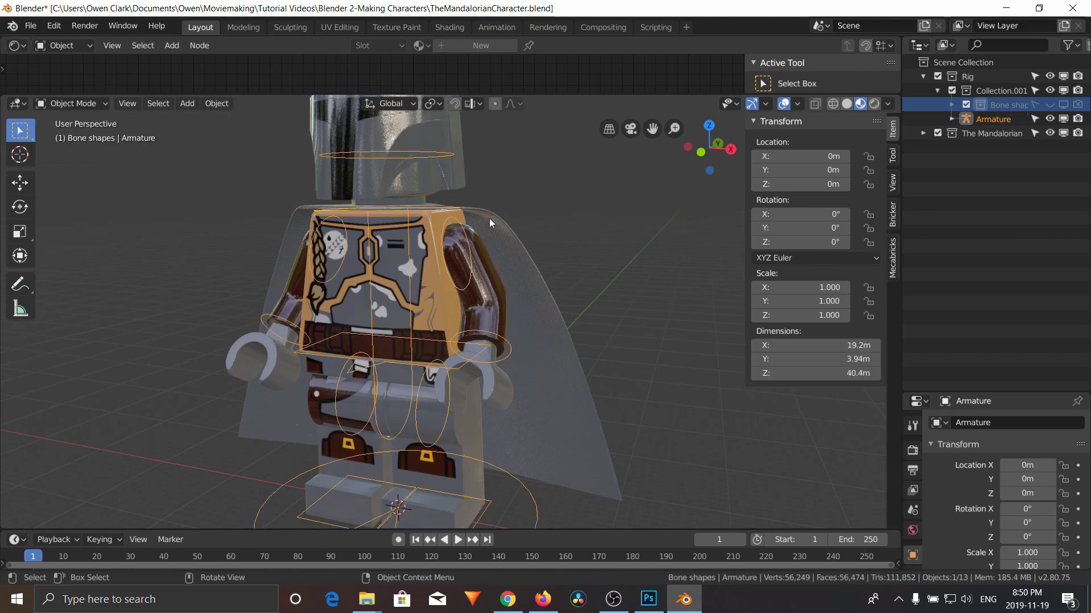
click(488, 264)
shift+click(454, 217)
right_click(455, 217)
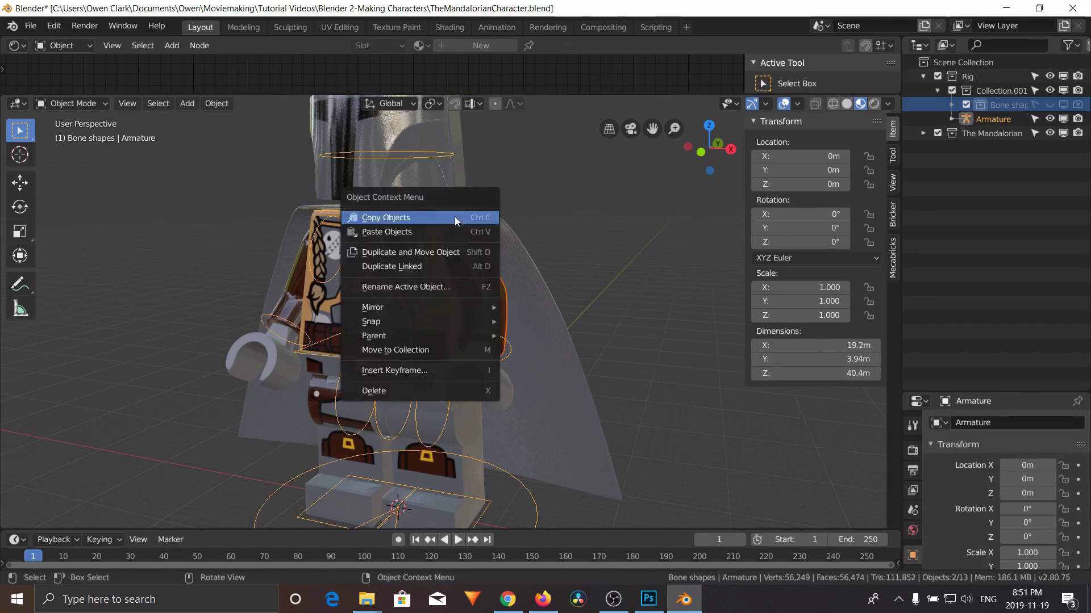
click(455, 217)
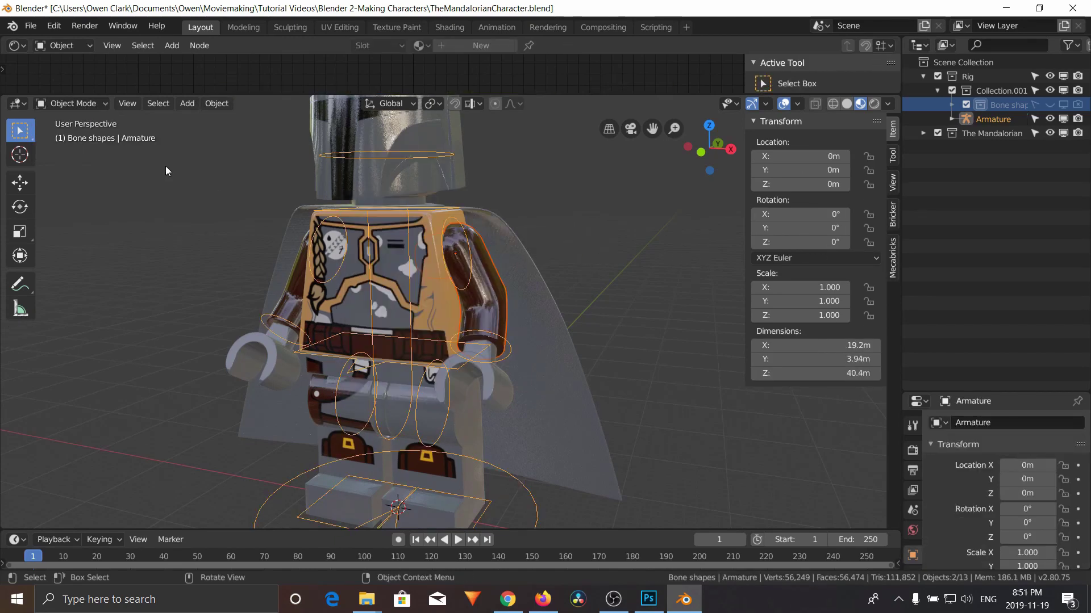
click(76, 104)
click(90, 155)
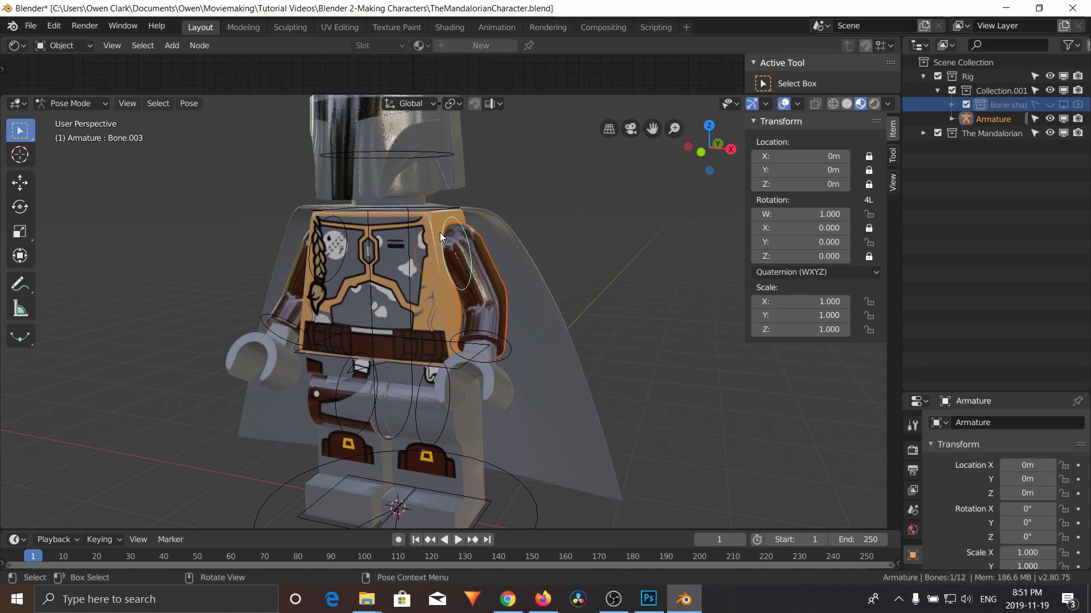
Parent the arm piece to shoulder bone Bone.003, then test-rotate and cancel.
key(ctrl)
key(ctrl+p)
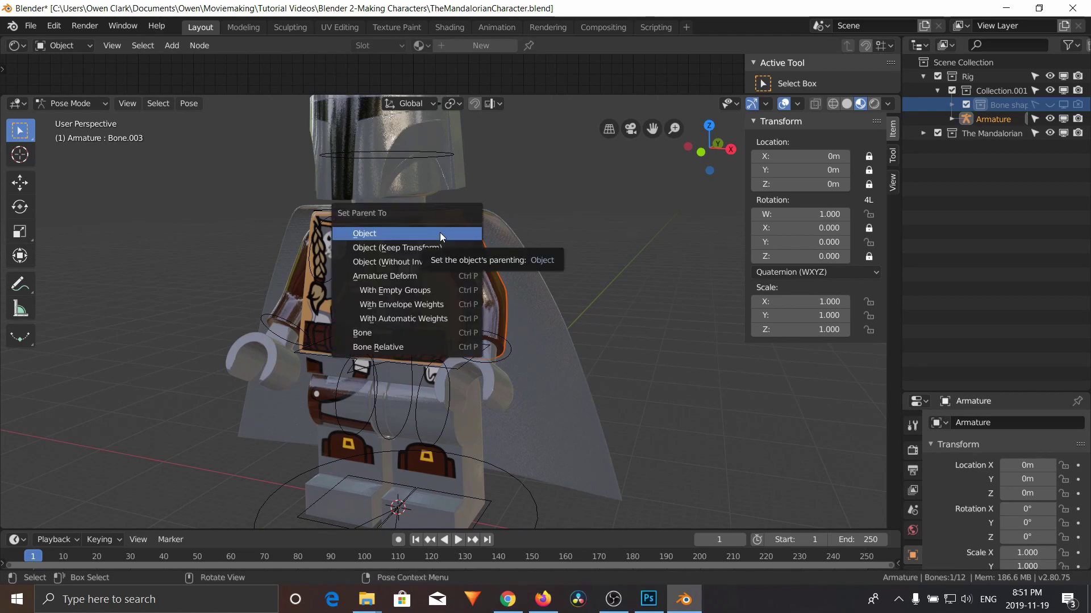
click(402, 329)
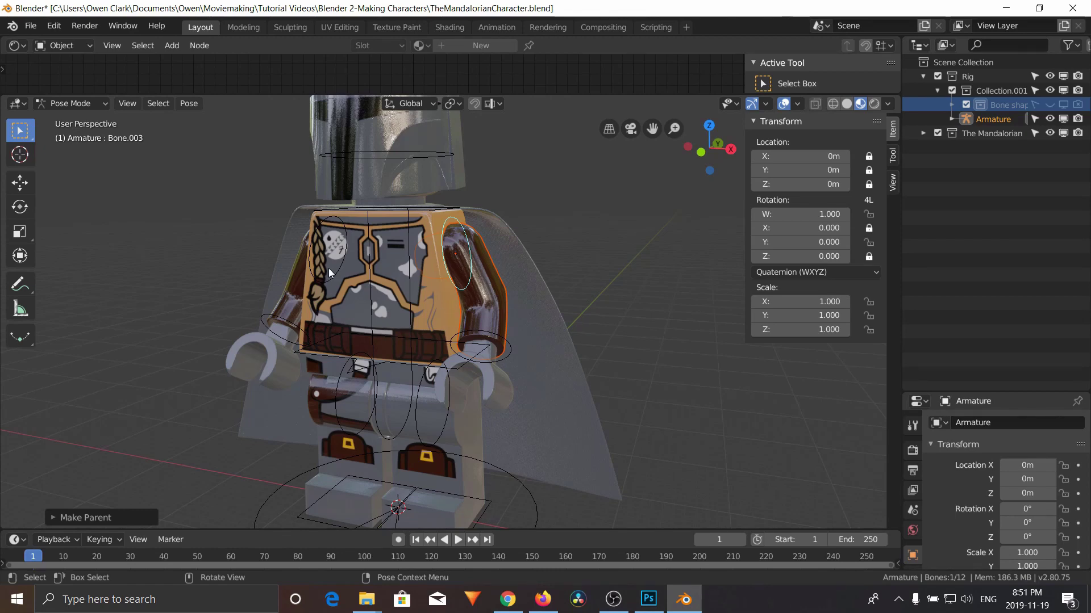
key(r)
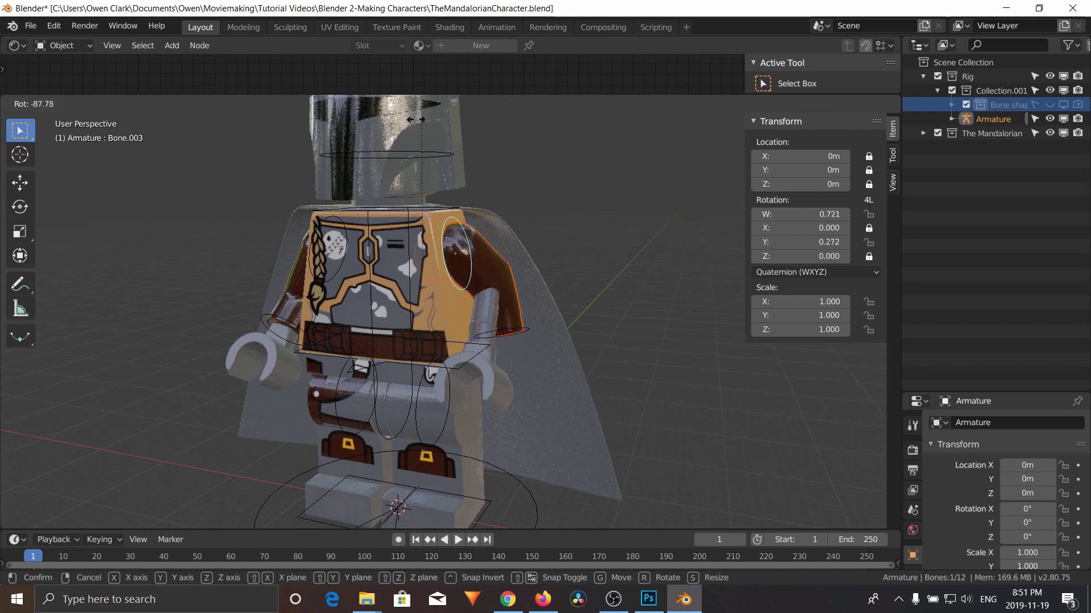
key(Escape)
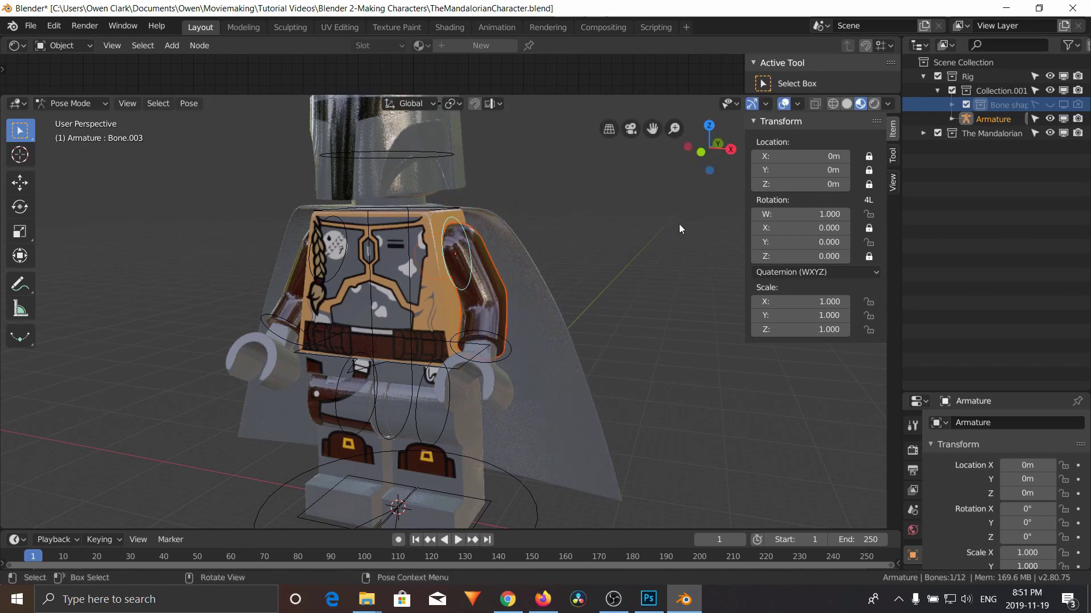
Select wrist bone Bone.005, return to Object Mode, and select the hand piece.
click(506, 342)
click(74, 105)
click(75, 120)
click(497, 390)
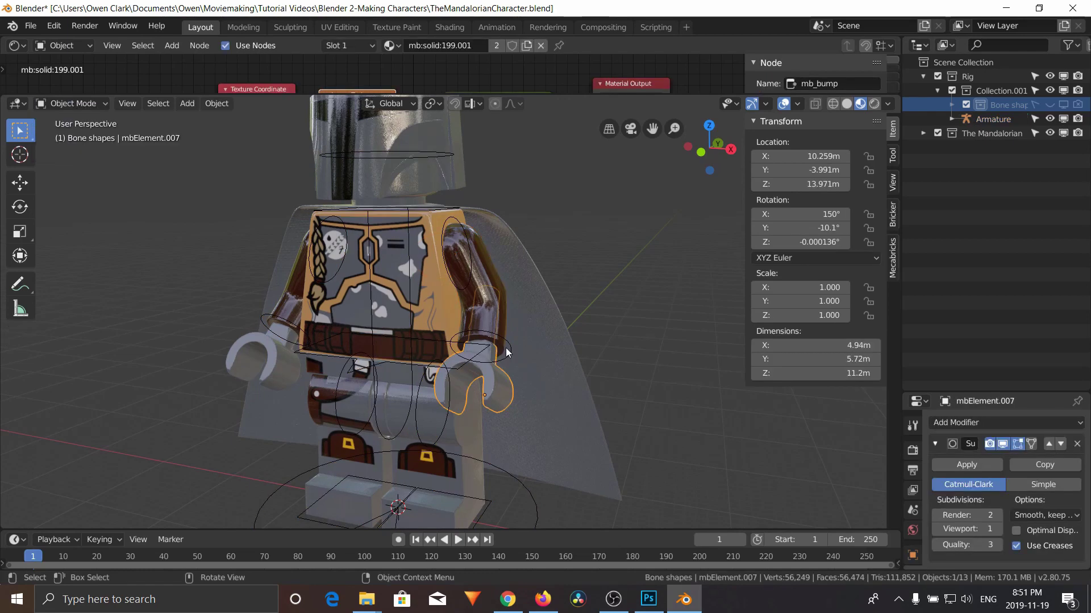
Parent the hand piece to wrist bone Bone.005 in Pose Mode.
shift+click(507, 344)
shift+click(512, 345)
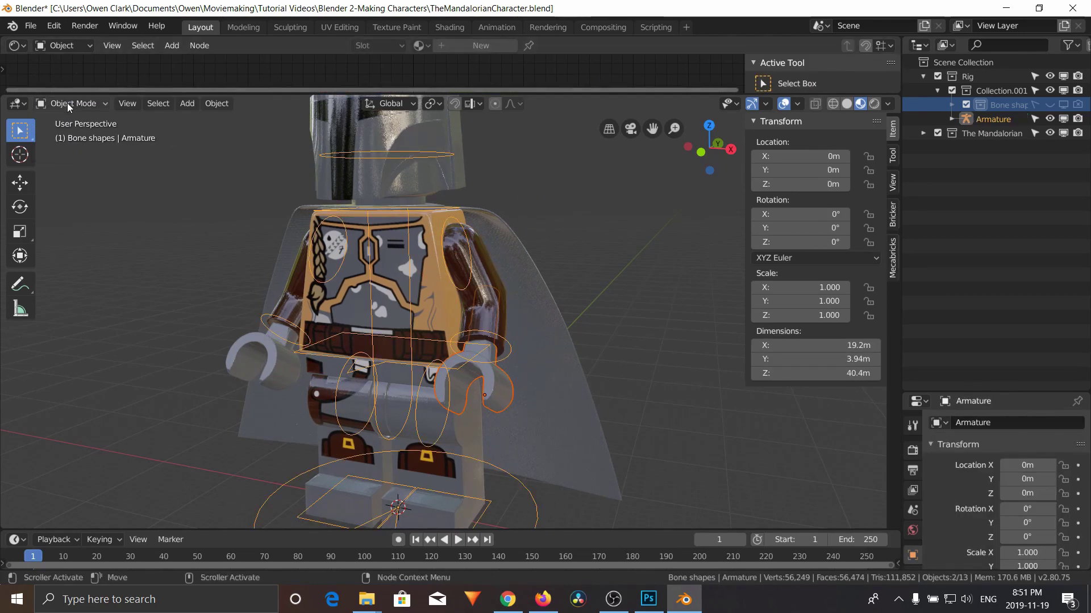
click(101, 153)
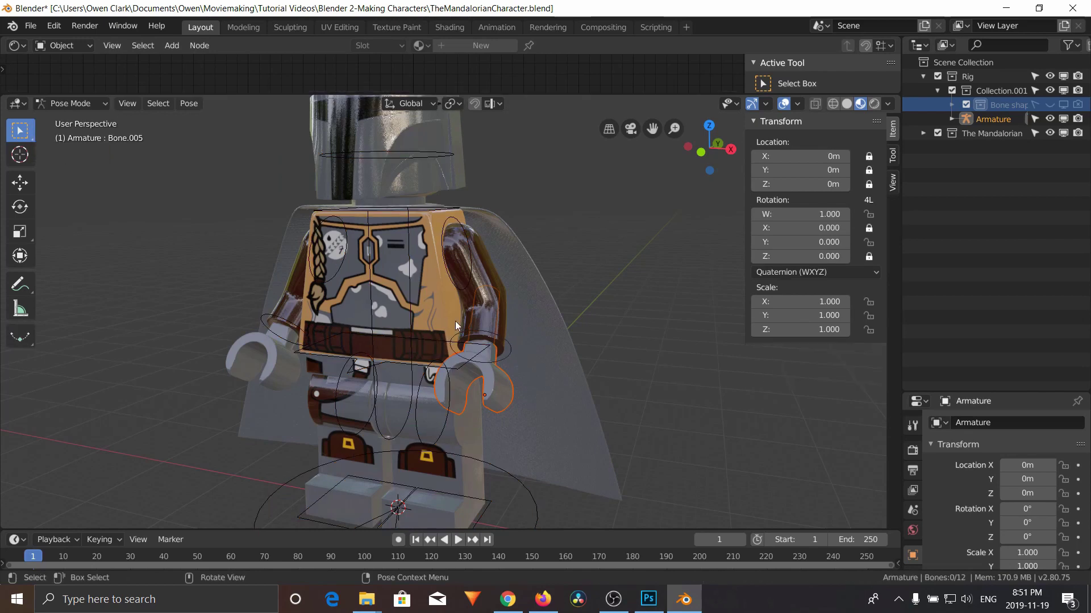
click(509, 344)
key(ctrl+p)
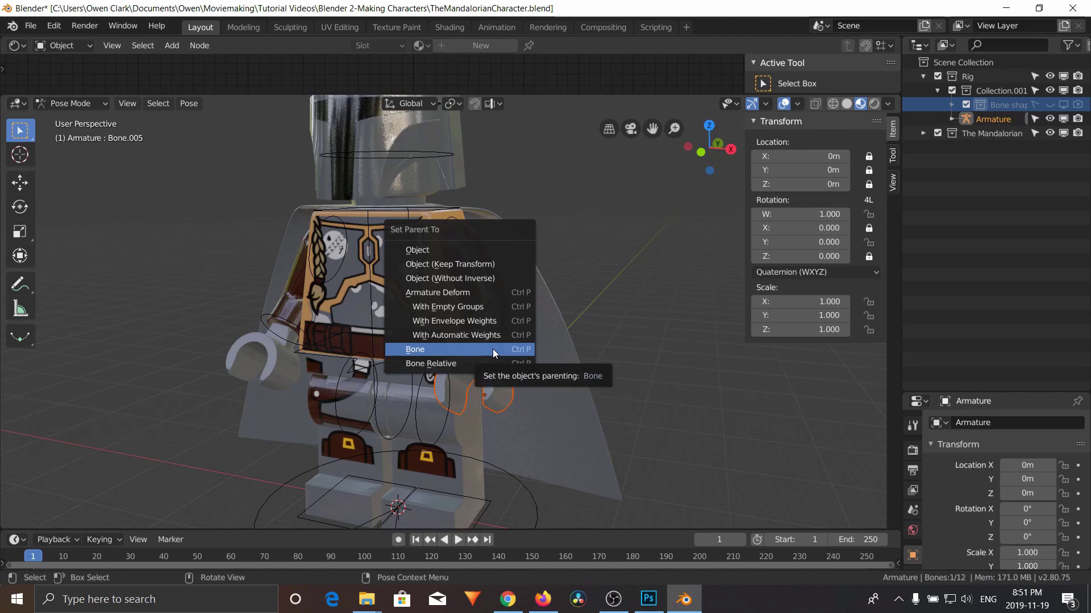
click(493, 351)
Test-rotate the shoulder bone and wrist bone Bone.005, cancelling each rotation.
click(468, 250)
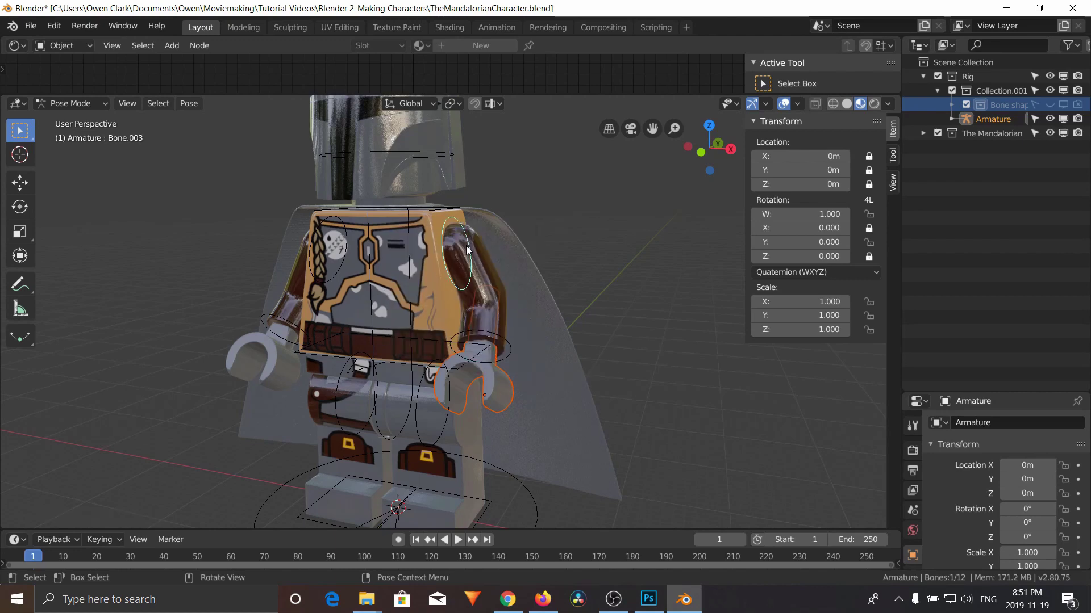
key(r)
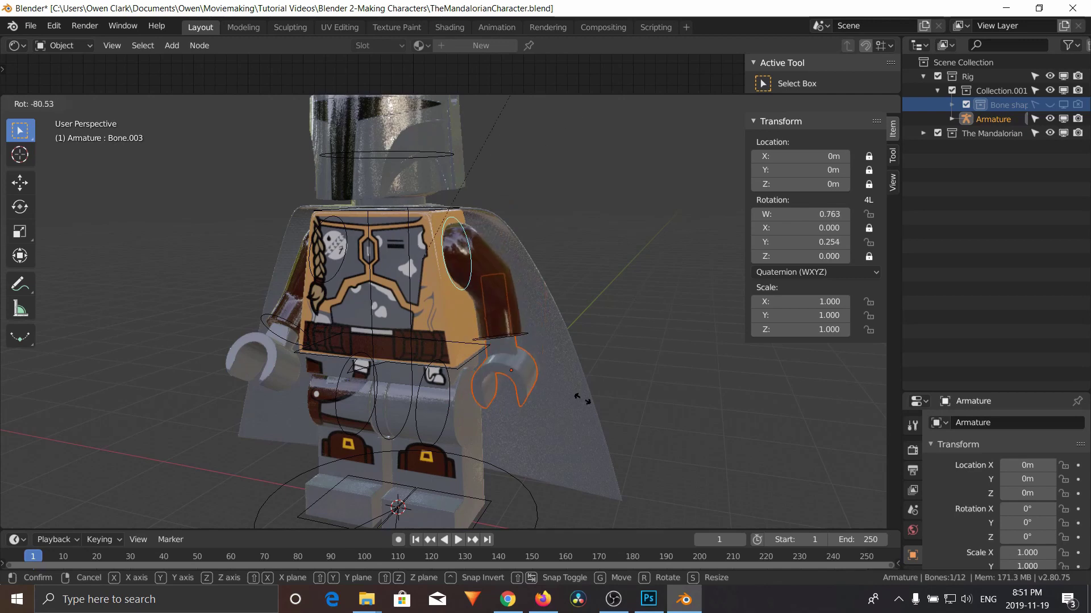
key(Escape)
click(507, 347)
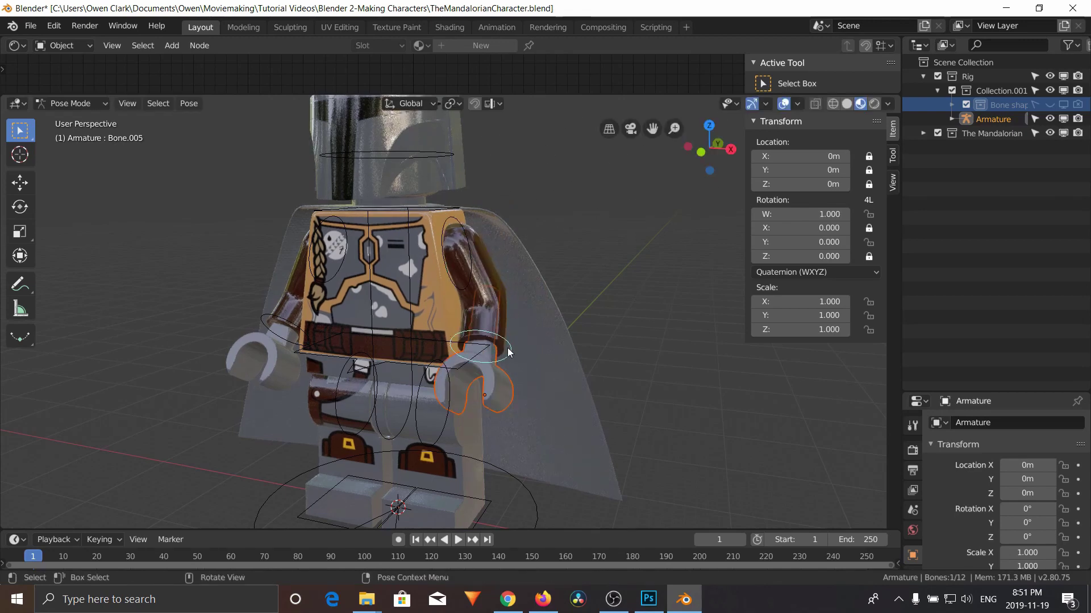
key(r)
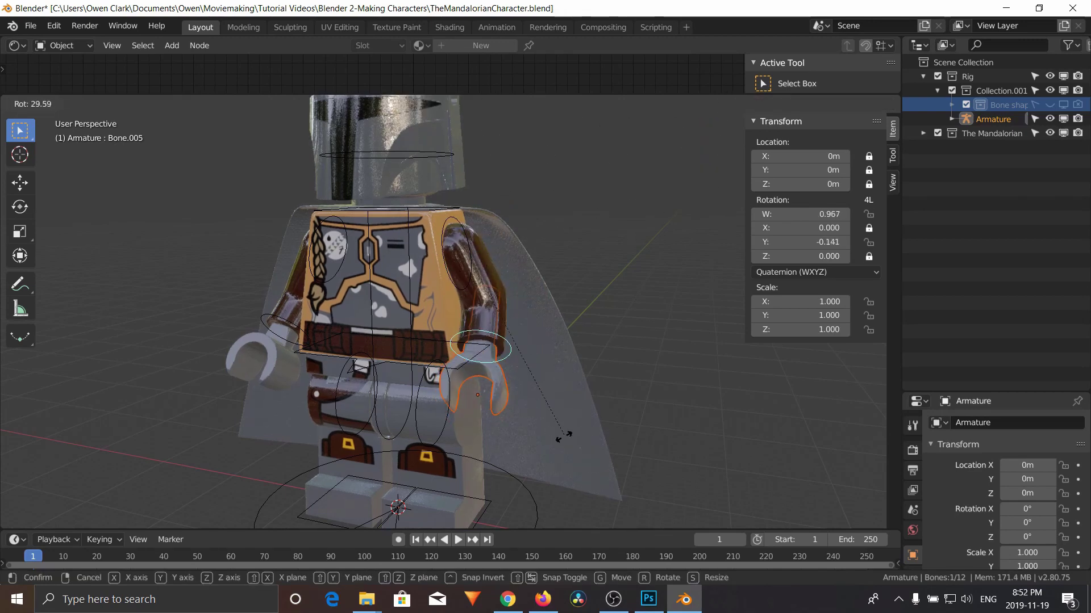
key(Escape)
Orbit to the other side and, in Object Mode, select the other arm plus armature.
middle_drag(145, 288, 326, 237)
click(326, 237)
click(73, 104)
click(72, 118)
click(325, 296)
shift+click(319, 276)
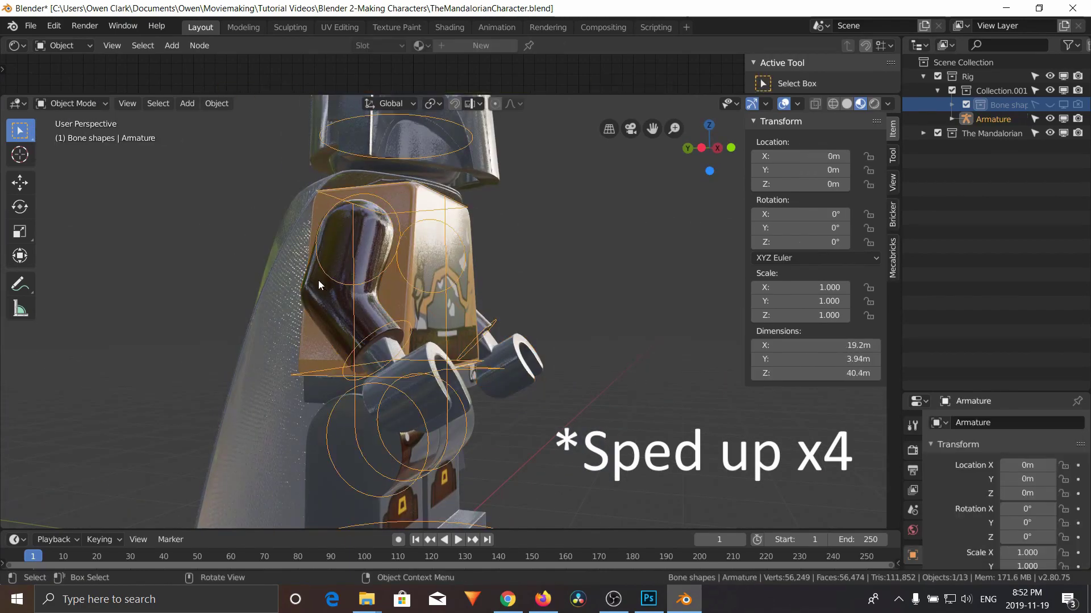
In Pose Mode, parent the arm piece to the wrist bone Bone.006.
click(73, 104)
click(72, 152)
key(ctrl+p)
click(350, 279)
click(346, 358)
Parent the other hand piece to its wrist bone.
click(73, 104)
click(72, 118)
click(404, 353)
shift+click(409, 330)
key(ctrl+p)
click(410, 329)
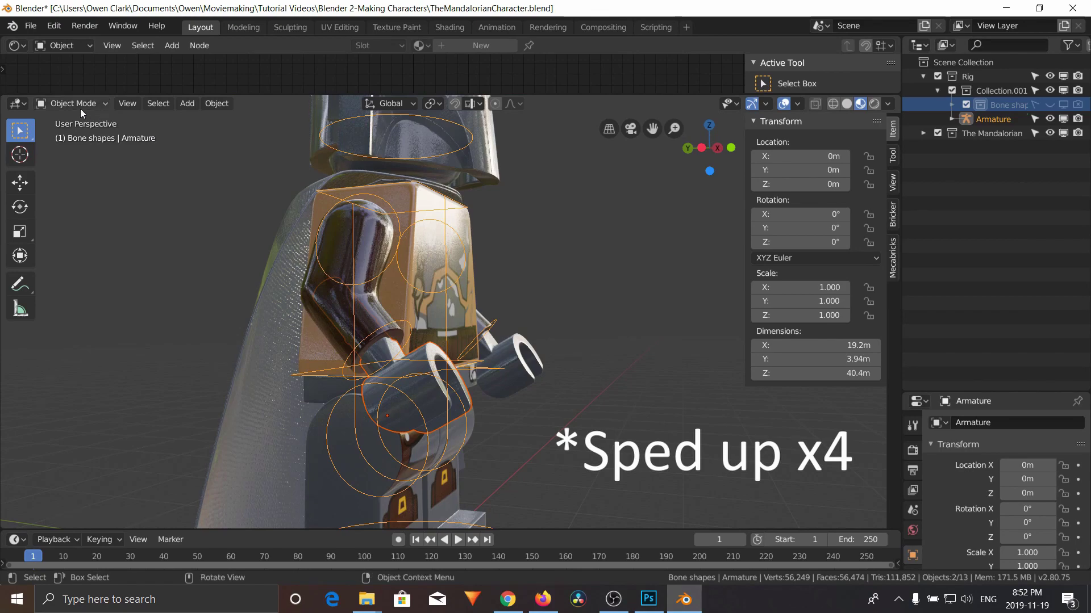
key(ctrl+Tab)
key(ctrl+p)
Test-rotate upper-arm bone Bone.004 and wrist bone Bone.006, cancelling each rotation.
click(401, 296)
click(373, 284)
key(r)
right_click(479, 317)
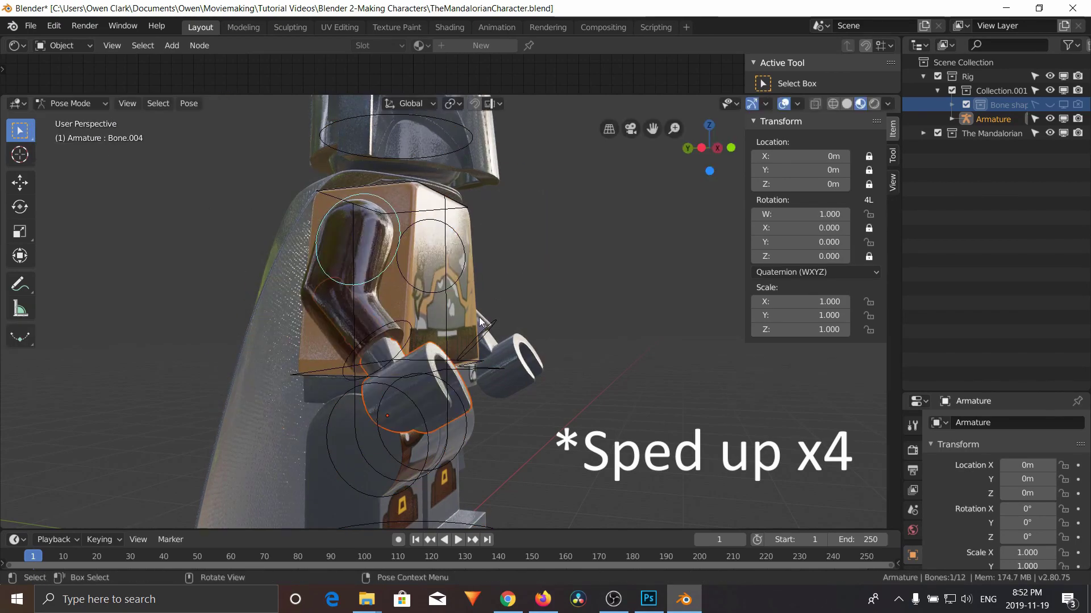
click(407, 336)
key(r)
right_click(495, 307)
middle_drag(580, 290, 483, 282)
click(483, 281)
Parent the torso piece to the central torso bone Bone.001.
click(79, 104)
click(73, 119)
click(393, 222)
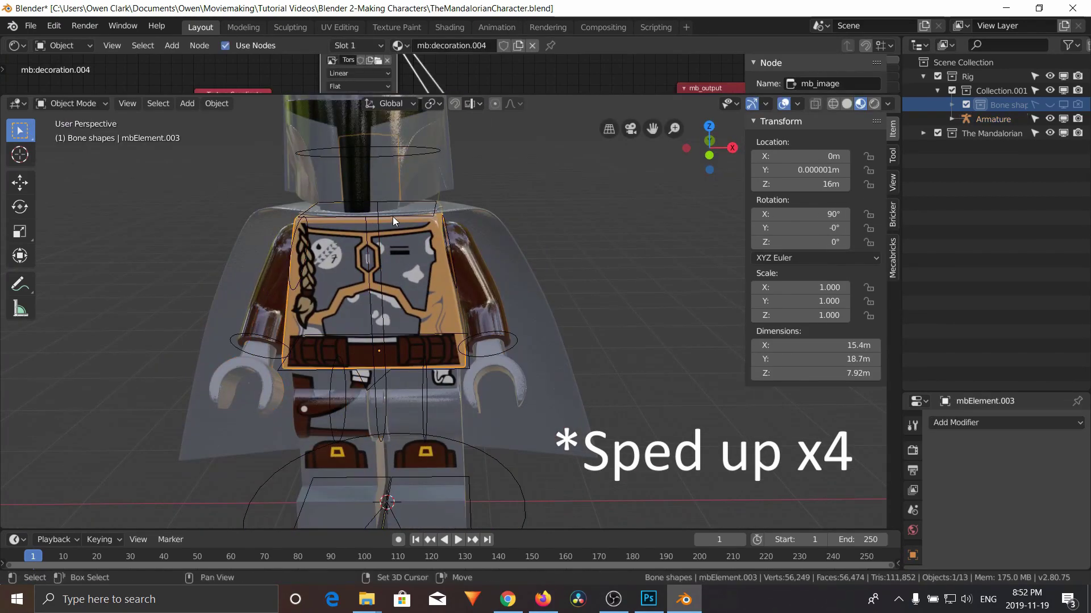
shift+click(398, 217)
key(ctrl+z)
shift+click(421, 215)
click(74, 114)
shift+click(368, 240)
key(ctrl+Tab)
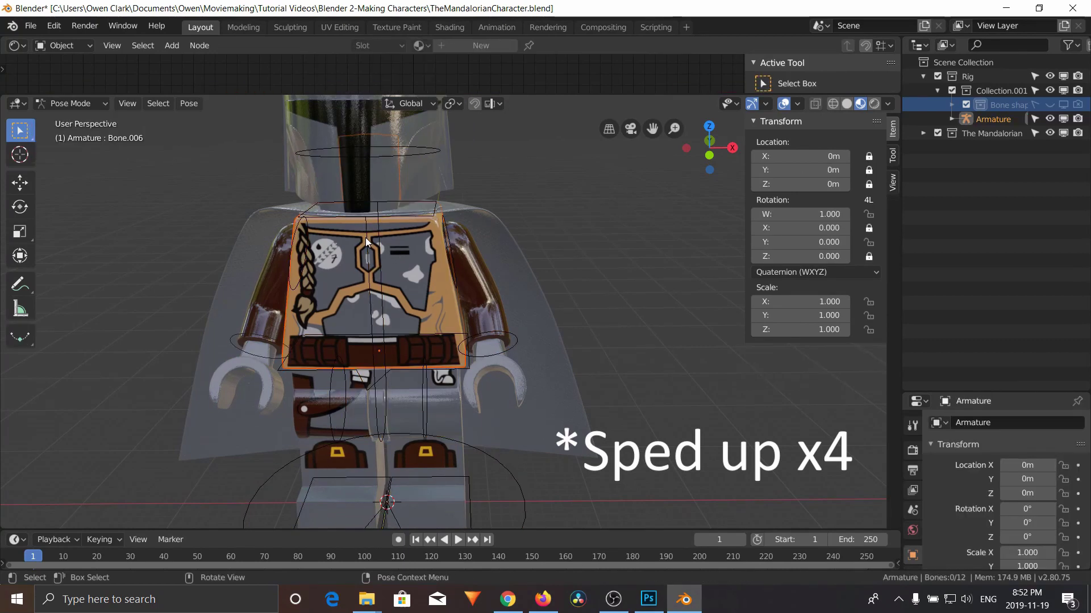
click(366, 236)
key(ctrl+p)
click(366, 234)
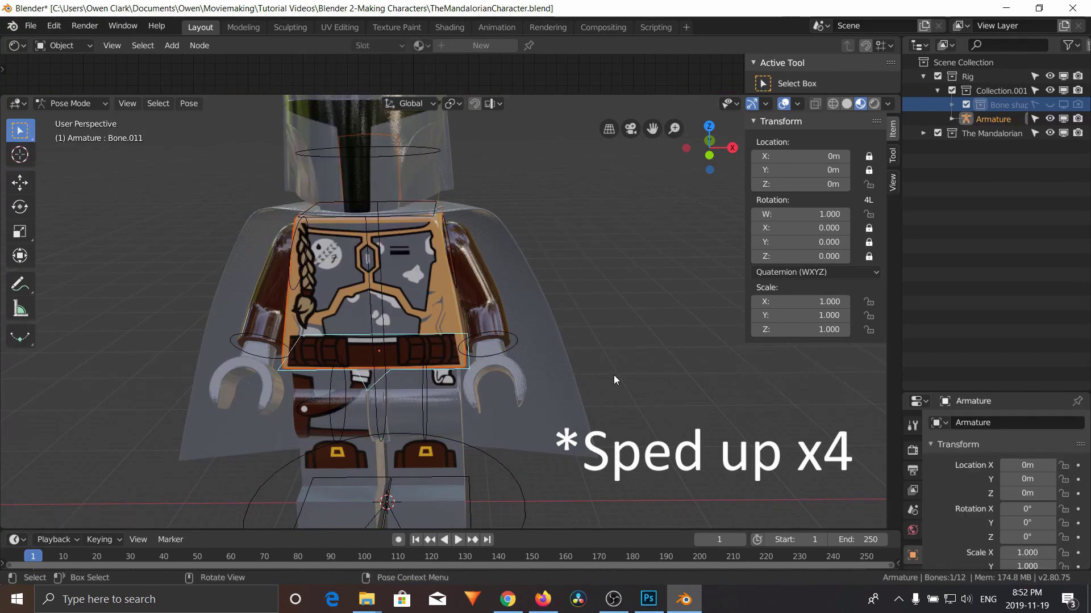
Parent one leg piece to its matching leg bone.
middle_drag(613, 374, 369, 380)
key(ctrl+Tab)
click(333, 411)
shift+click(331, 410)
click(80, 104)
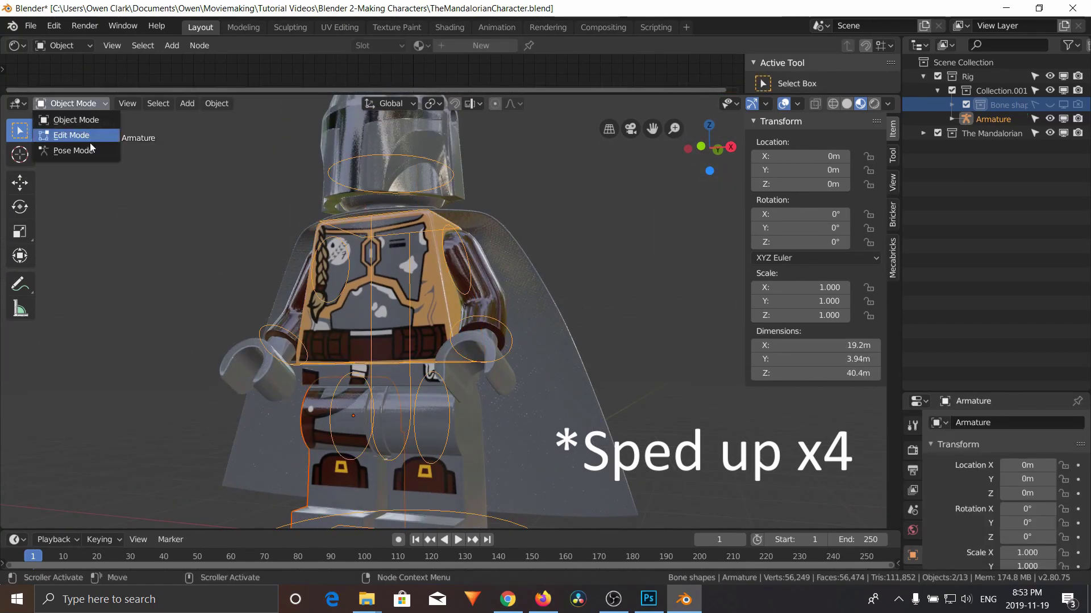
click(85, 150)
key(ctrl+p)
click(271, 368)
Parent the other leg piece to bone Bone.007.
click(80, 105)
click(81, 119)
click(425, 408)
shift+click(418, 407)
click(80, 105)
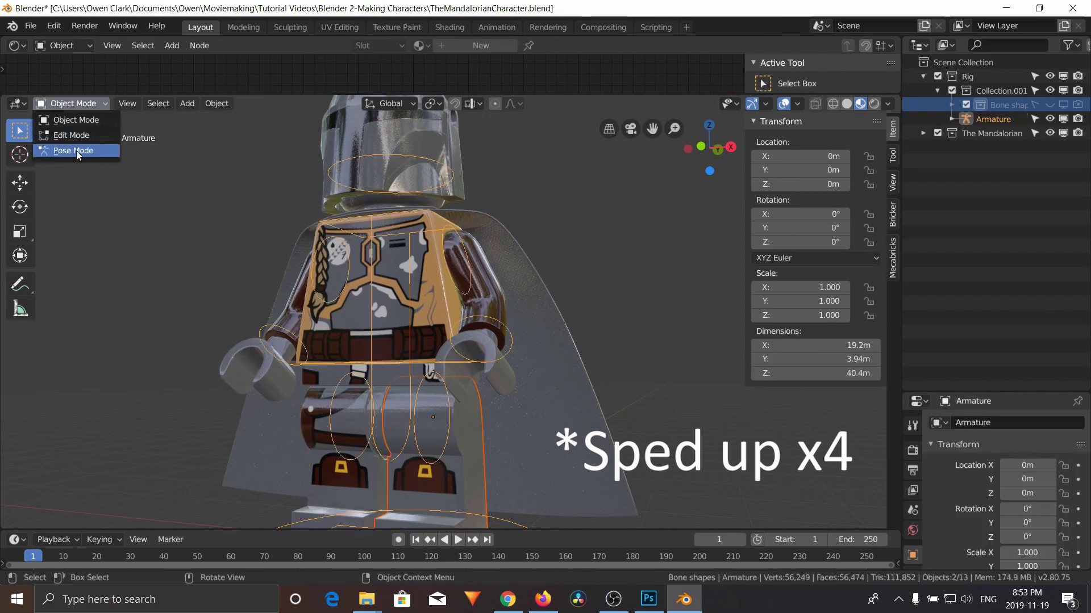
click(78, 151)
click(417, 391)
key(ctrl+p)
click(418, 390)
middle_drag(462, 430, 478, 466)
middle_drag(407, 189, 503, 323)
Parent the helmet to the head bone.
click(505, 321)
click(89, 104)
click(89, 120)
click(504, 319)
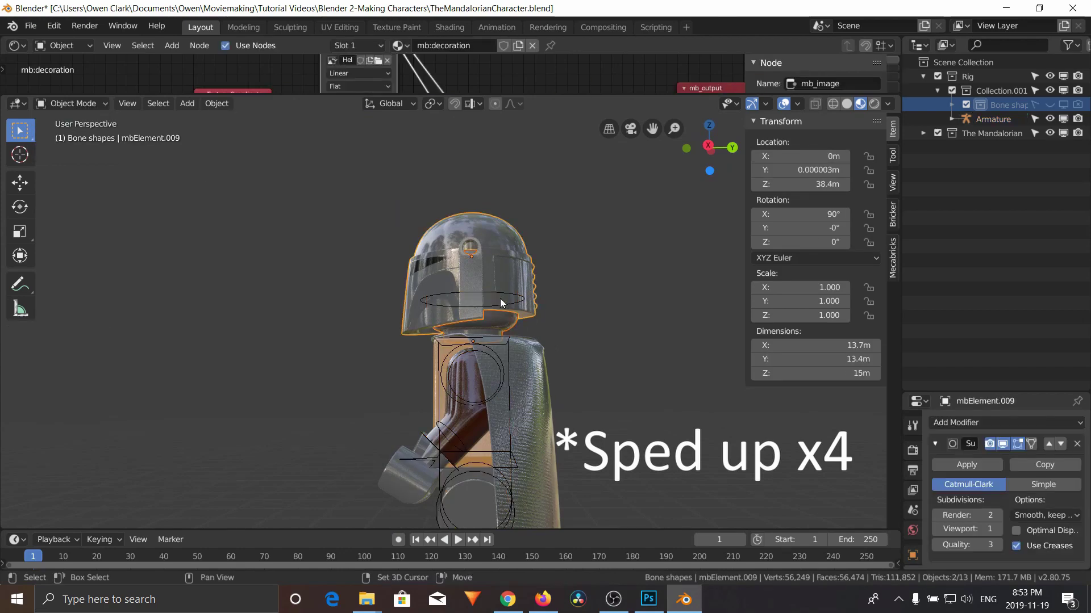
shift+click(503, 304)
click(81, 105)
click(88, 151)
click(509, 297)
key(ctrl+p)
click(509, 296)
click(238, 341)
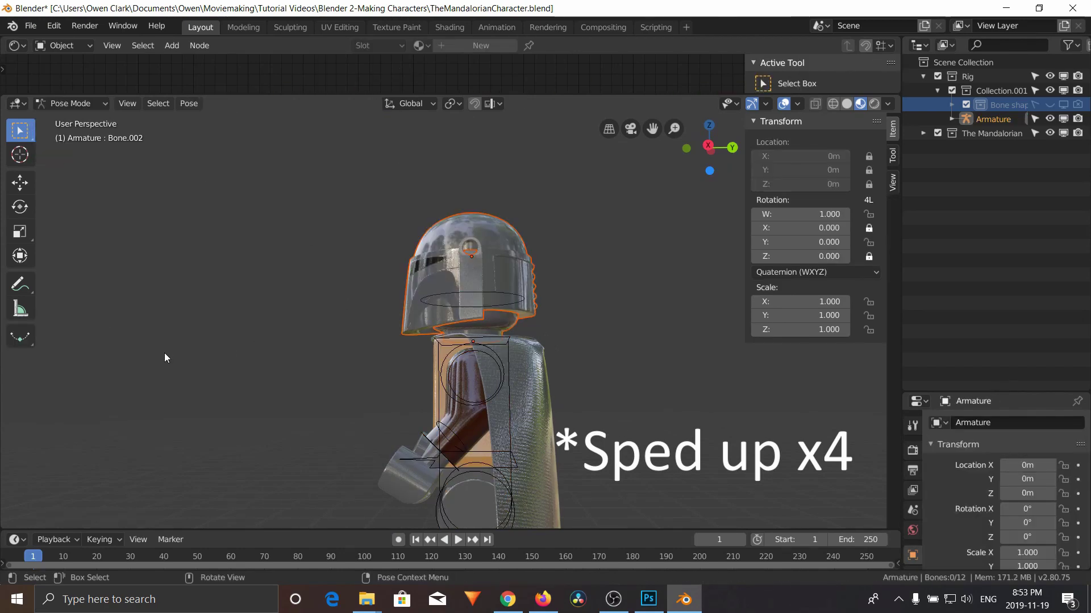
Test-rotate torso bone Bone.001 to check the parenting, then cancel.
scroll(255, 402, down, 5)
middle_drag(165, 358, 326, 381)
scroll(327, 381, up, 4)
click(435, 339)
key(r)
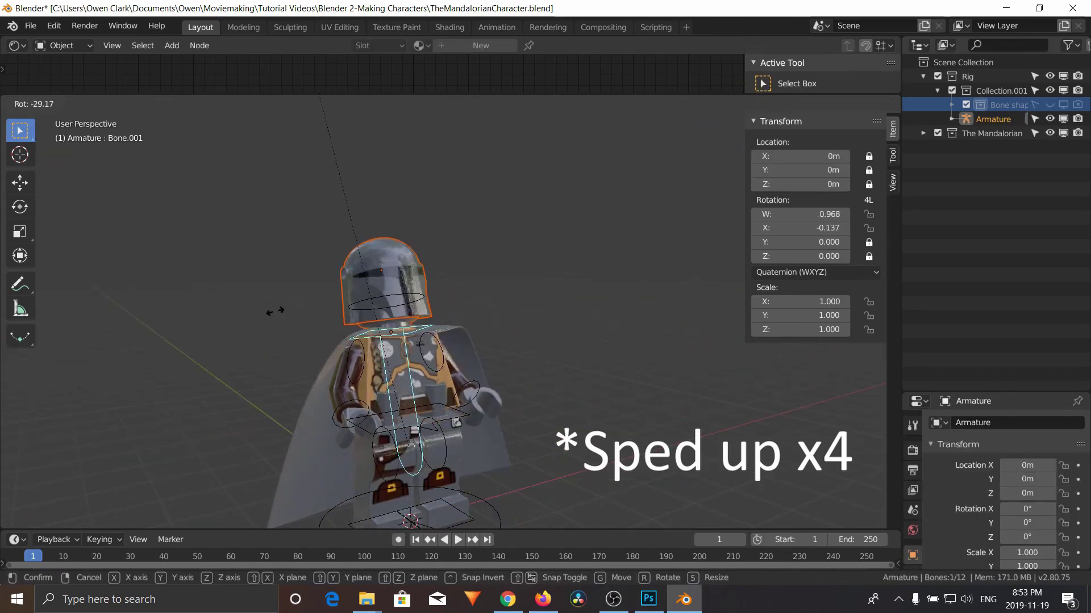
key(Escape)
click(405, 437)
Back in Object Mode, select the hip piece together with the armature.
click(85, 104)
click(85, 135)
click(88, 104)
click(87, 120)
click(436, 422)
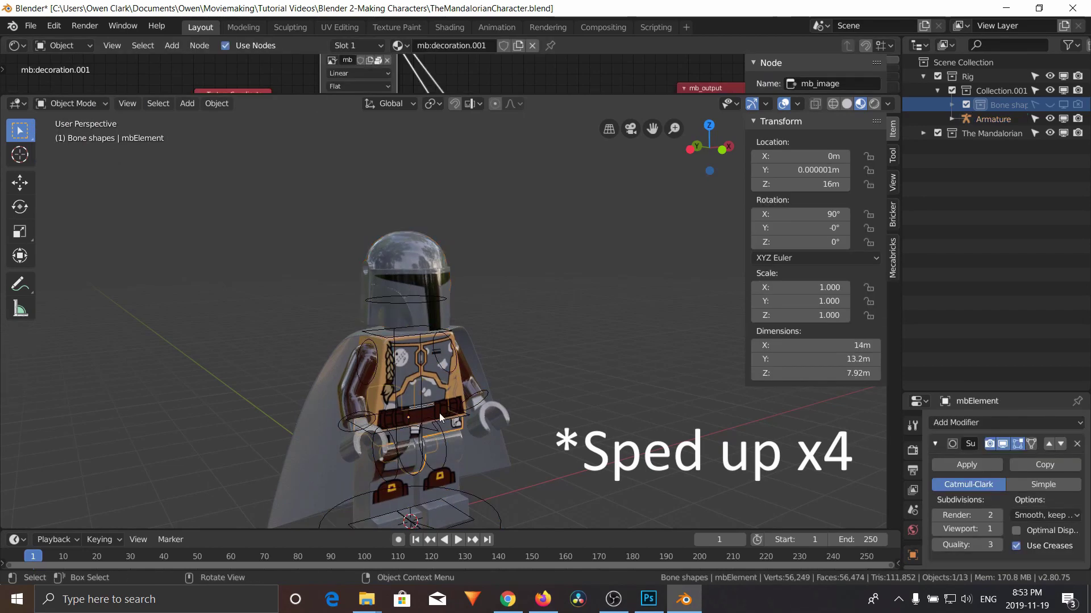
shift+click(472, 435)
shift+click(467, 419)
key(ctrl+z)
key(ctrl+z)
shift+click(426, 403)
key(ctrl+z)
shift+click(445, 411)
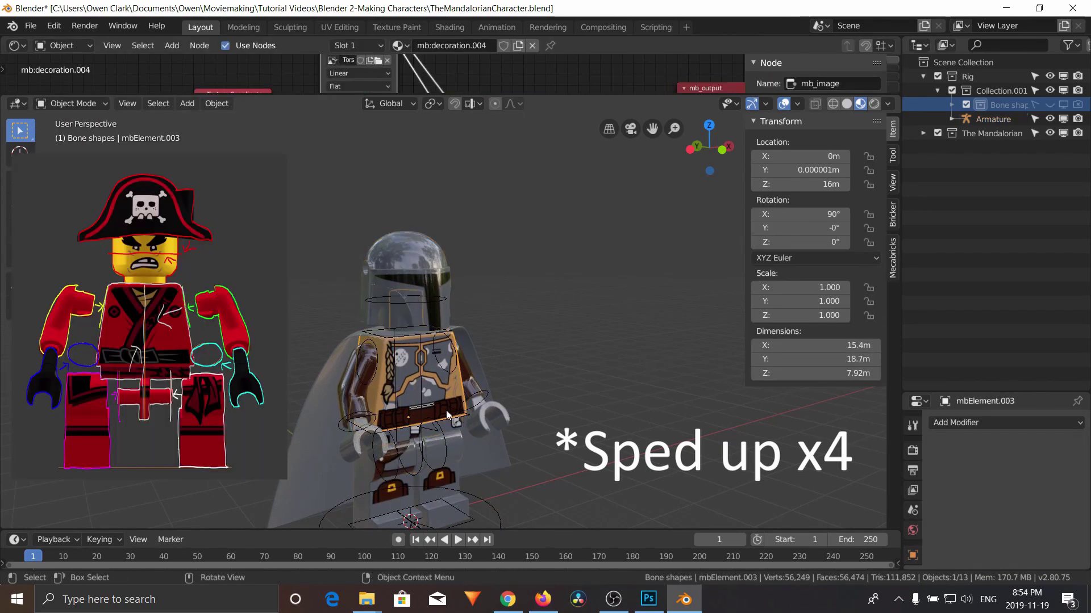
Parent the hips to torso bone Bone.001.
key(ctrl+z)
key(ctrl+z)
key(ctrl+z)
click(451, 435)
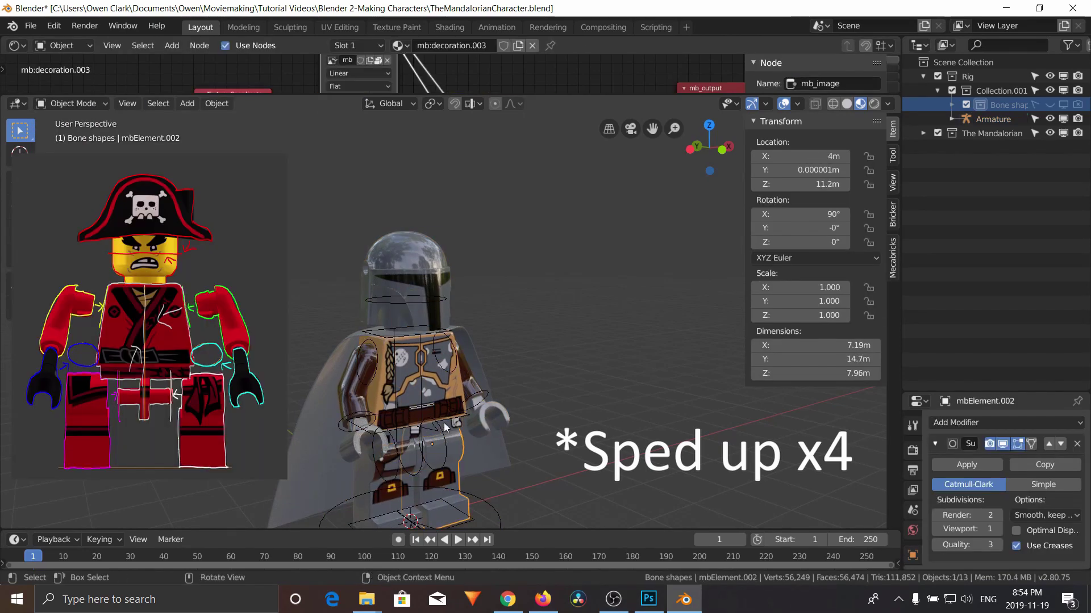
shift+click(380, 403)
scroll(415, 377, up, 5)
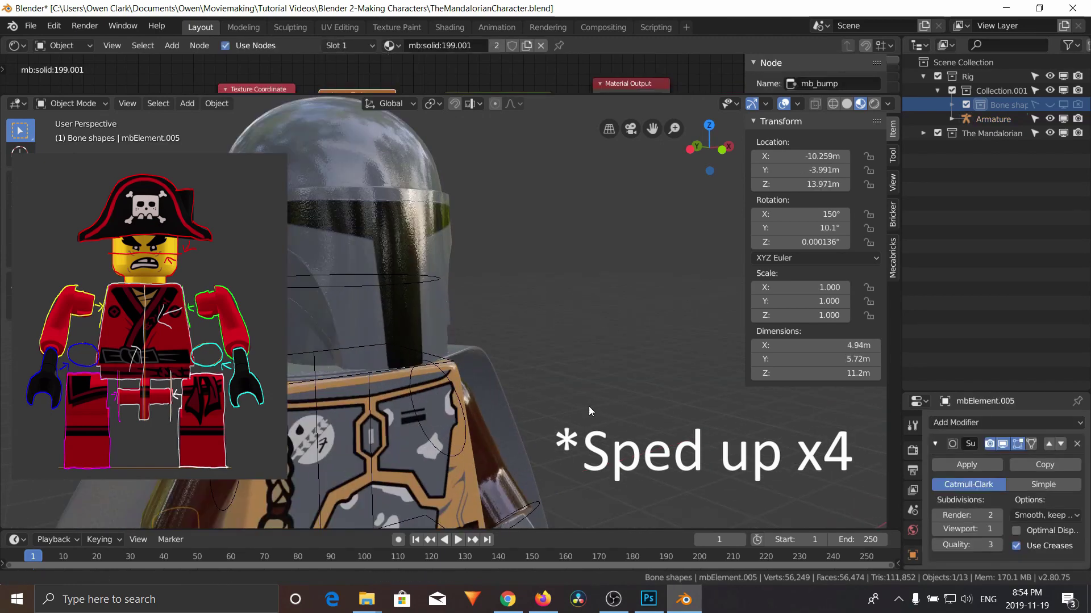
shift+middle_drag(589, 409, 557, 251)
click(401, 425)
shift+click(406, 448)
click(72, 103)
click(73, 146)
click(344, 325)
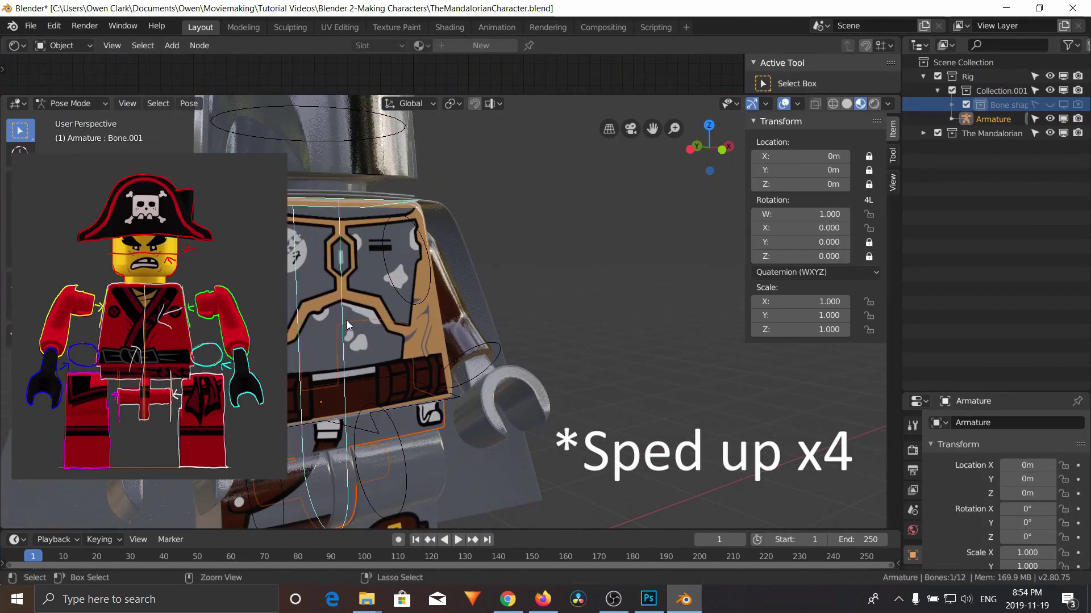
key(ctrl+p)
click(348, 329)
Rotate Bone.001 several times to confirm the hips follow, cancelling each time.
scroll(347, 329, down, 5)
key(r)
key(Escape)
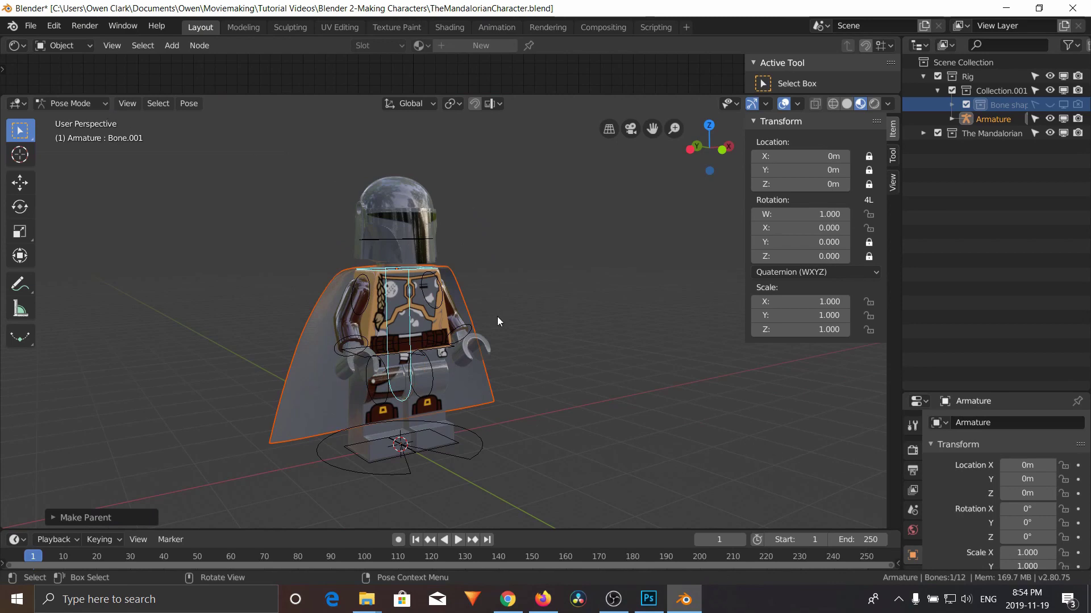
key(r)
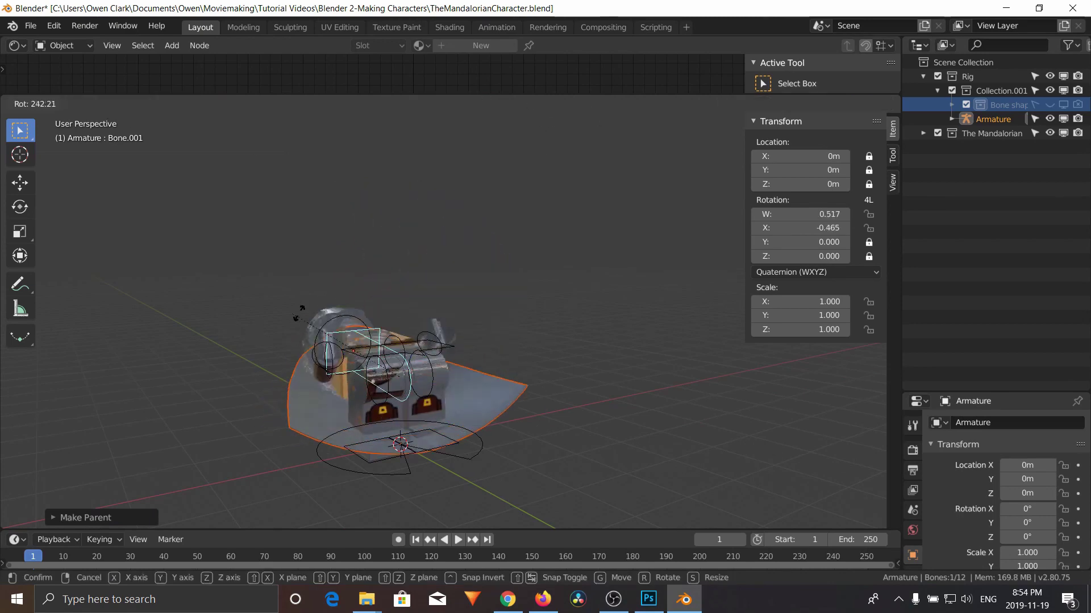
key(Escape)
key(r)
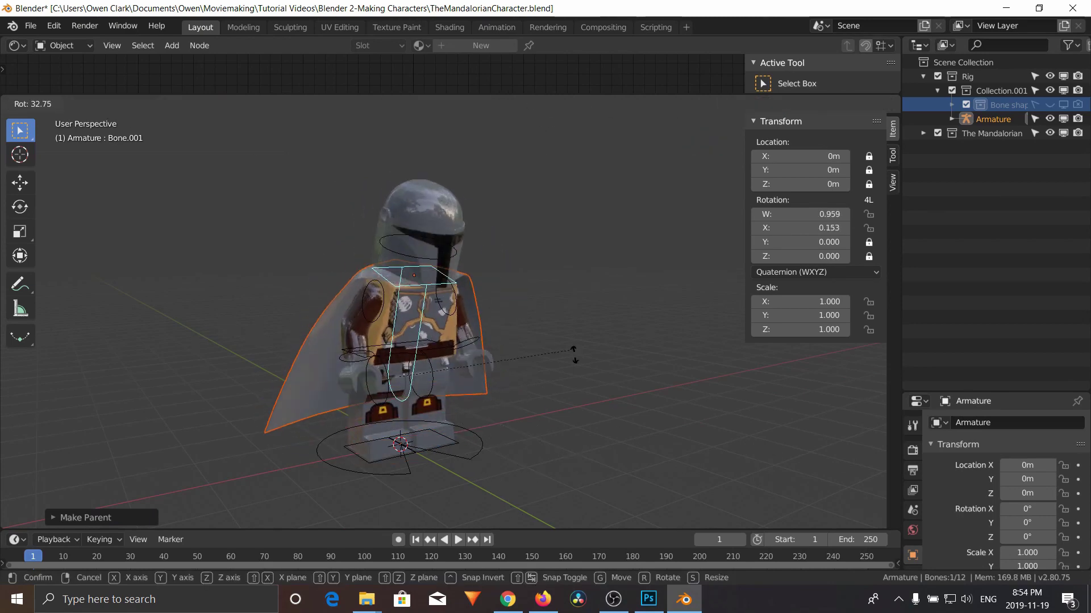
key(Escape)
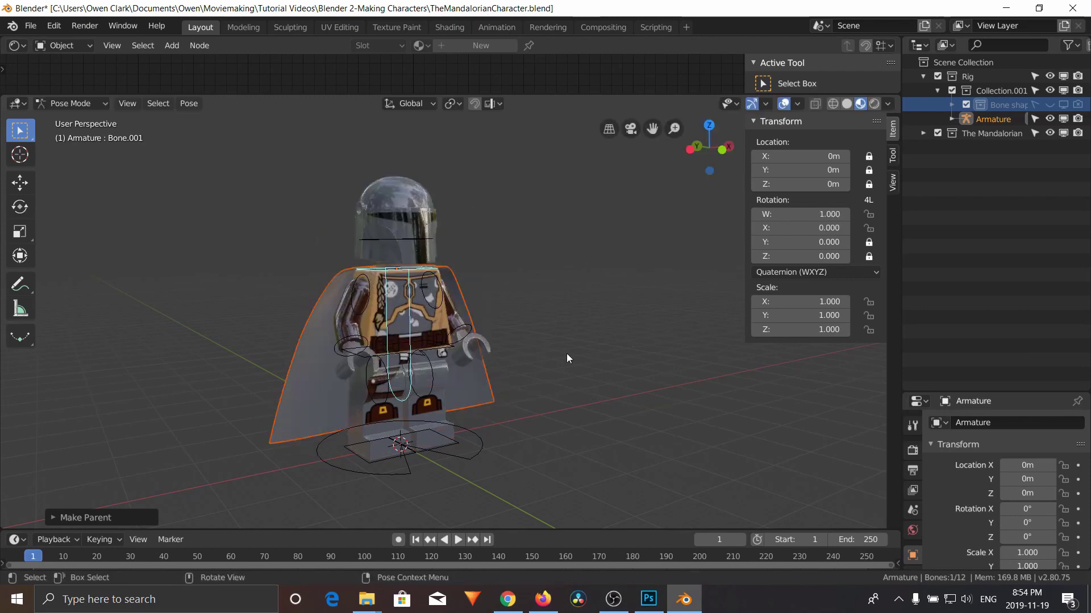
Test-rotate arm Bone.004, head Bone.002, chest Bone.003 and arm Bone.005, cancelling each.
click(372, 298)
key(r)
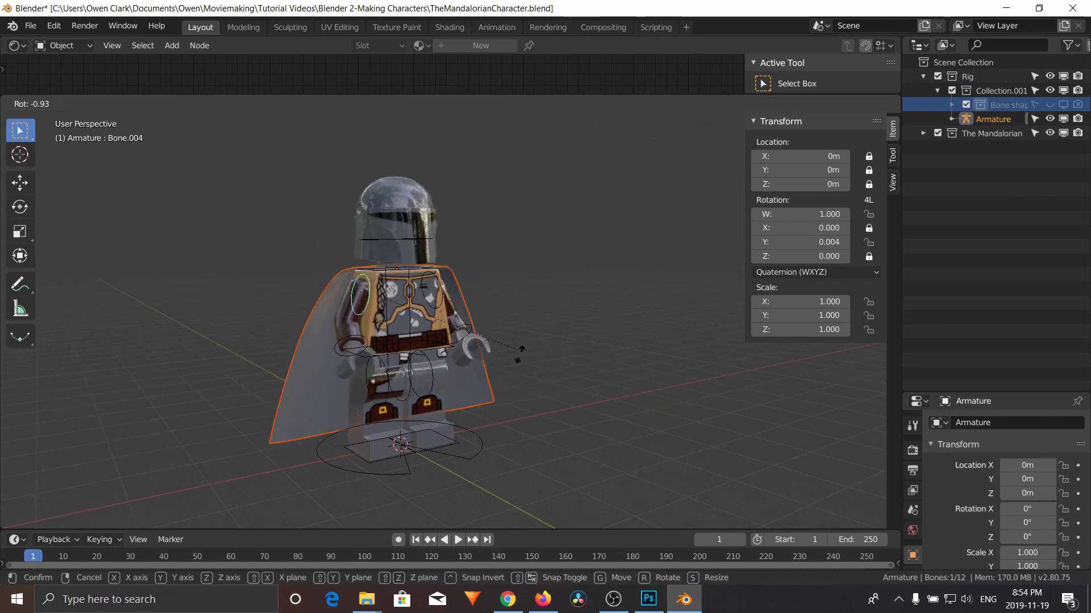
key(Escape)
click(420, 236)
key(r)
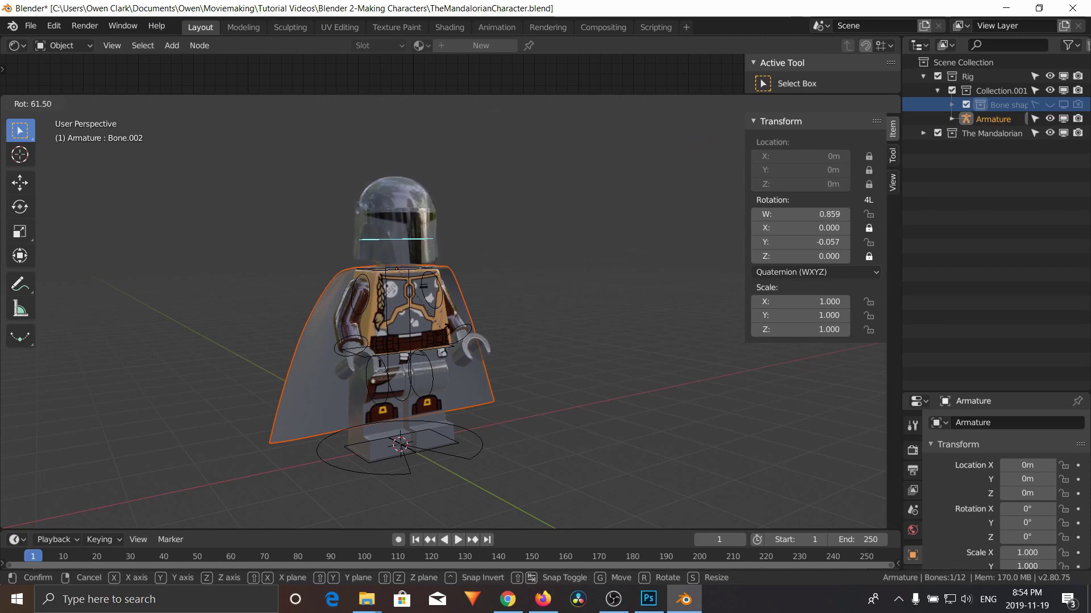
key(Escape)
click(437, 295)
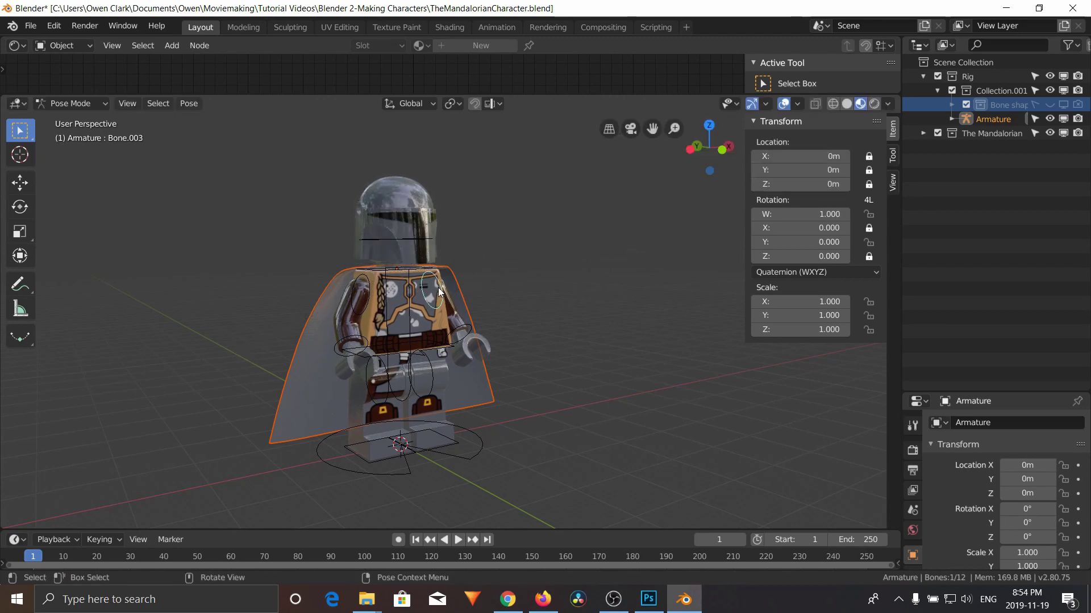
key(r)
key(Escape)
key(r)
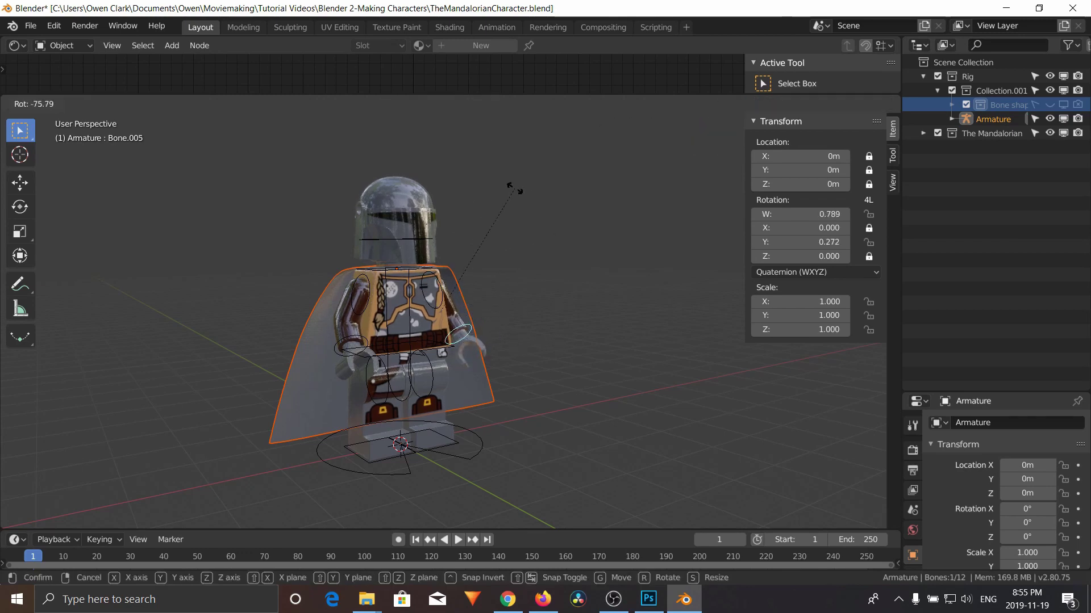
key(Escape)
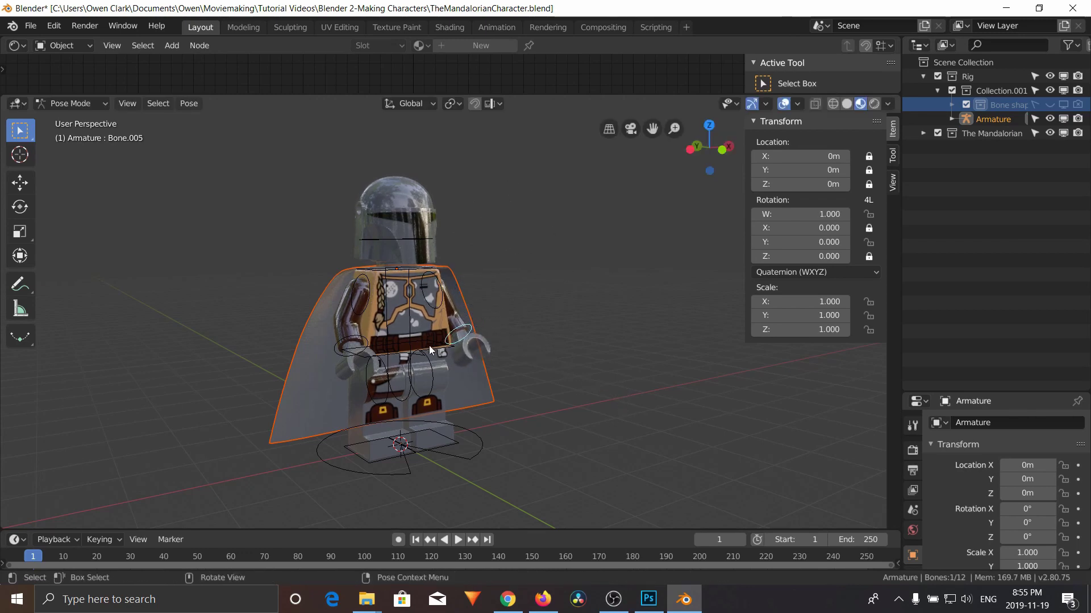
Test-move root bone Bone.010 and bone Bone.009.
click(448, 449)
key(g)
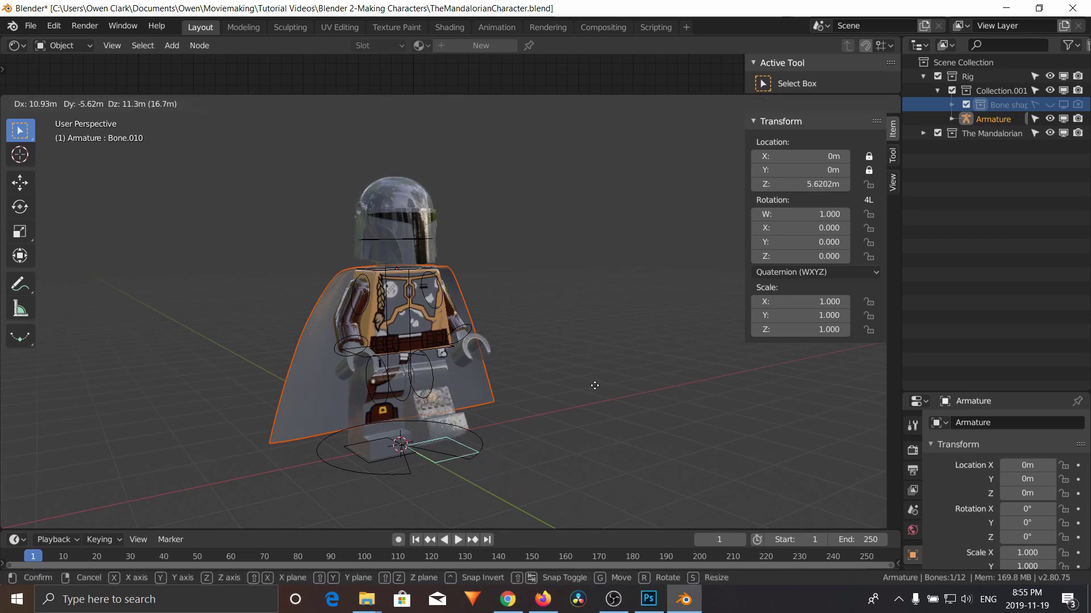
key(Escape)
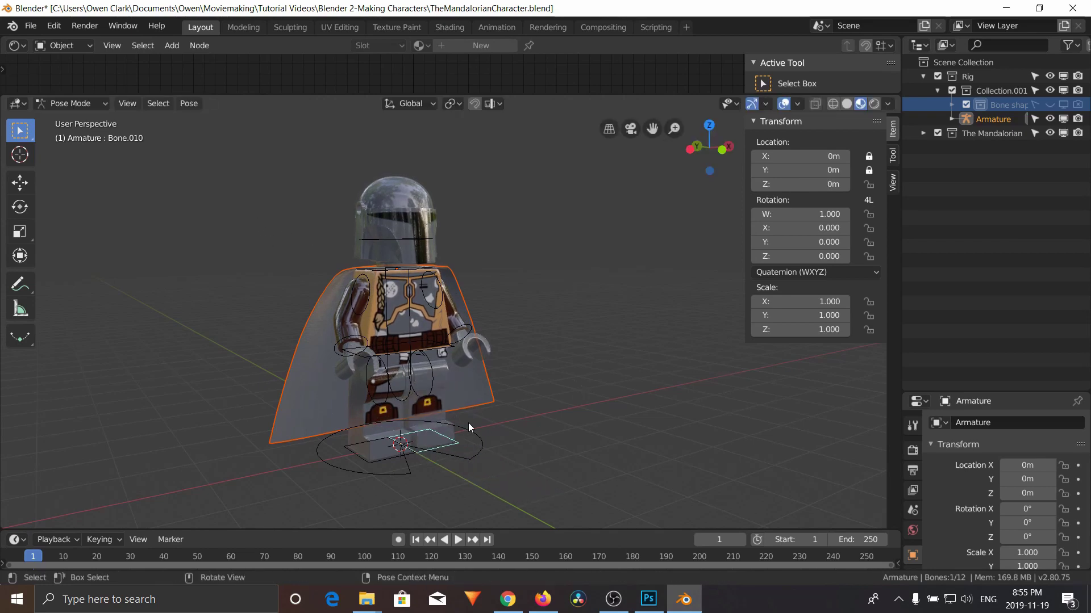
click(384, 457)
key(g)
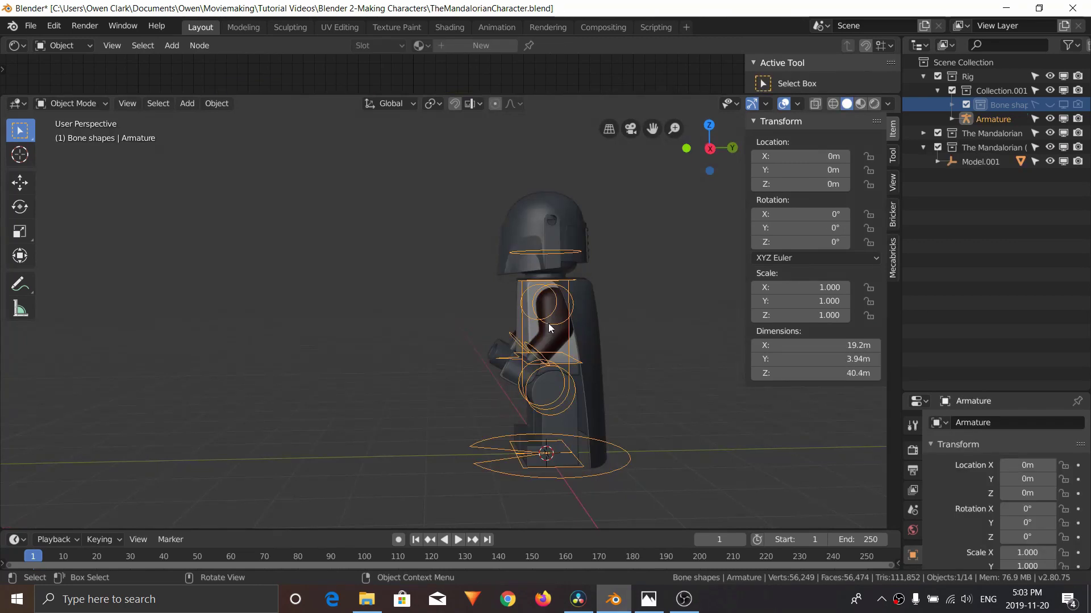
In Pose Mode, move the square base bone Bone.010 to a new position.
click(104, 106)
click(71, 150)
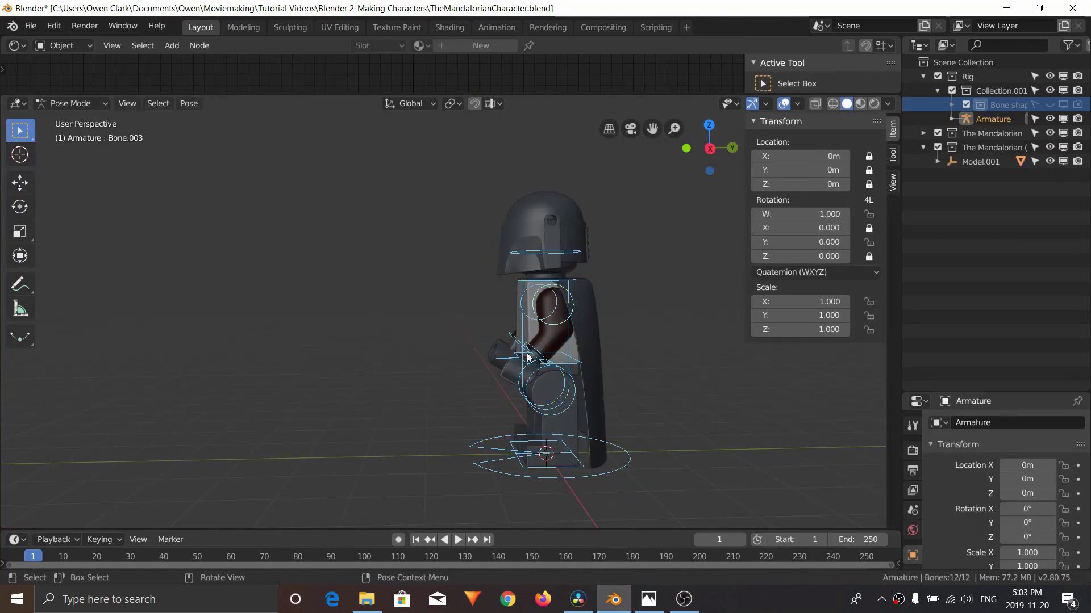
click(535, 467)
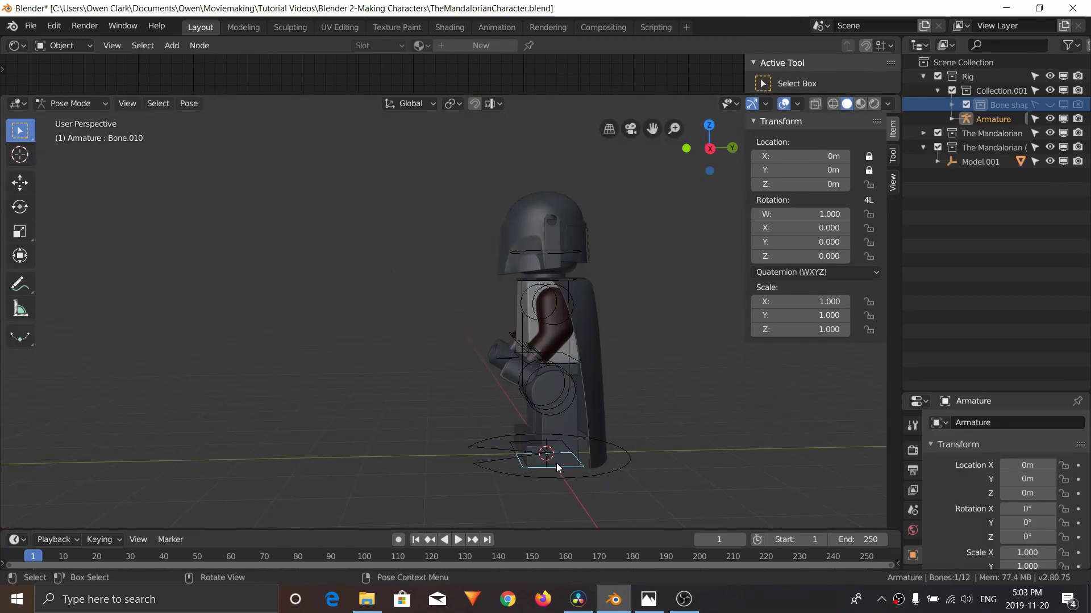
key(g)
click(497, 464)
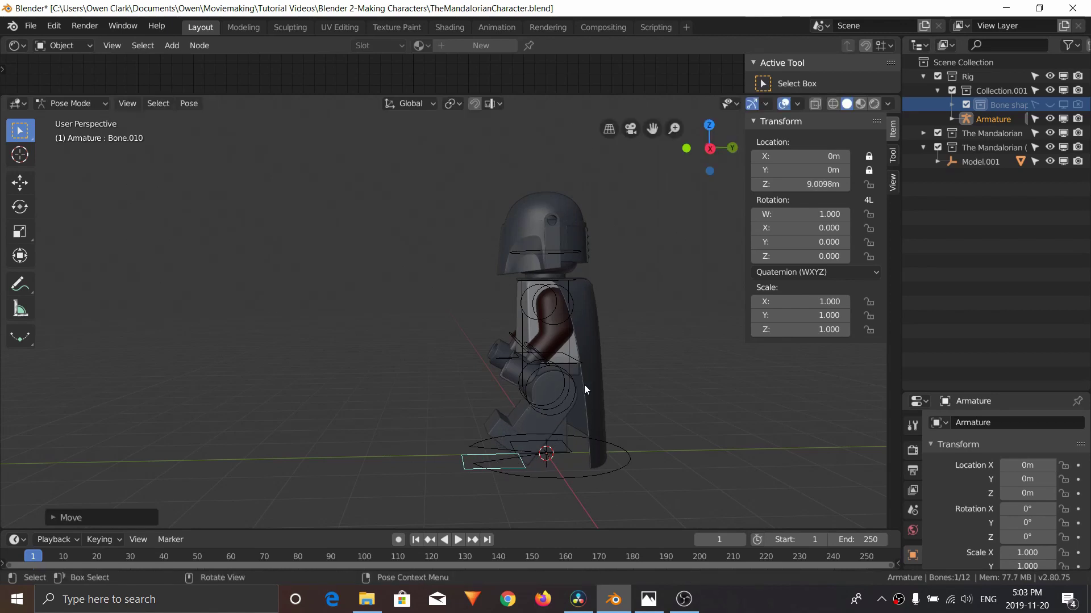
Move the body bone Bone.011 twice, carrying the whole figure along.
click(575, 366)
key(g)
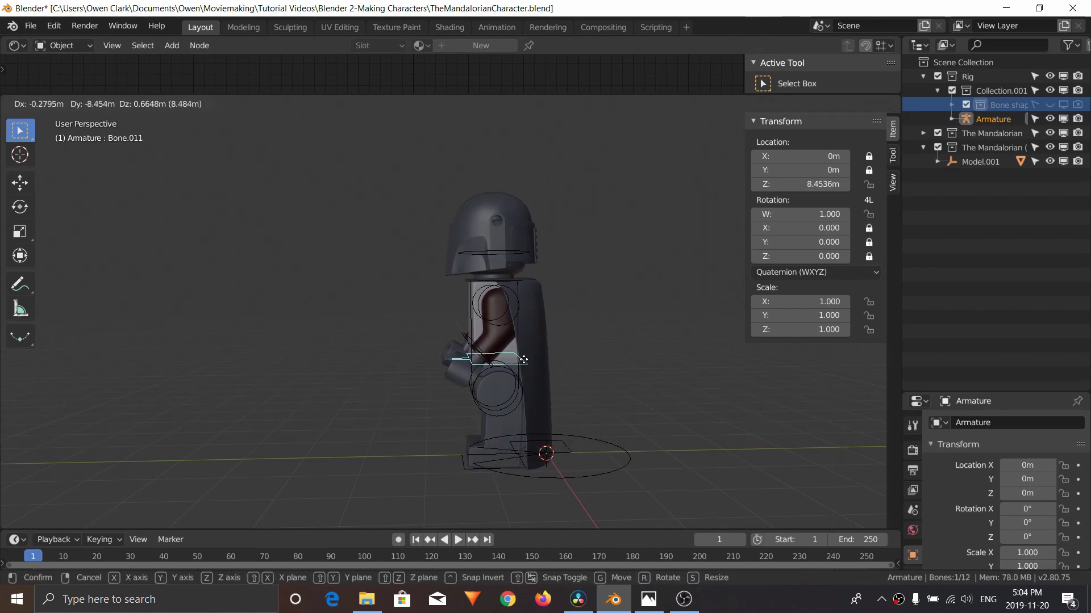
click(558, 387)
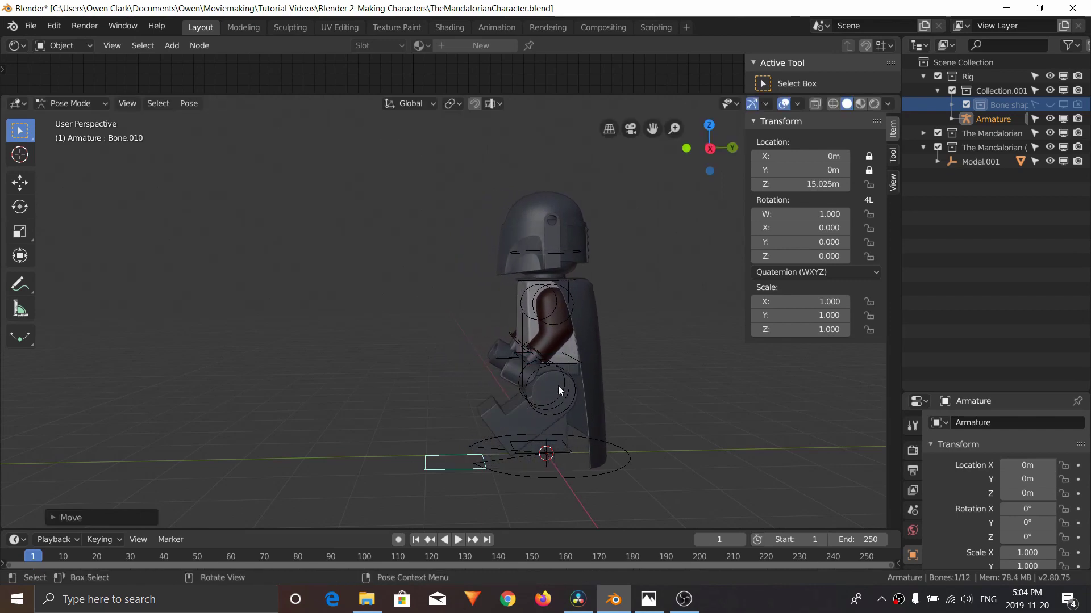
click(578, 360)
key(g)
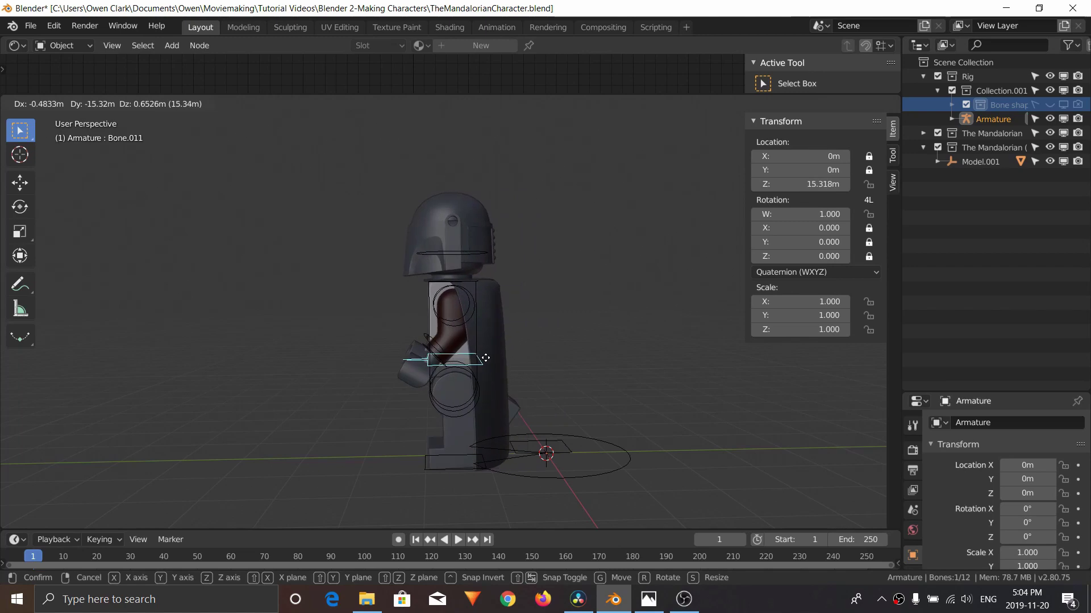
click(486, 357)
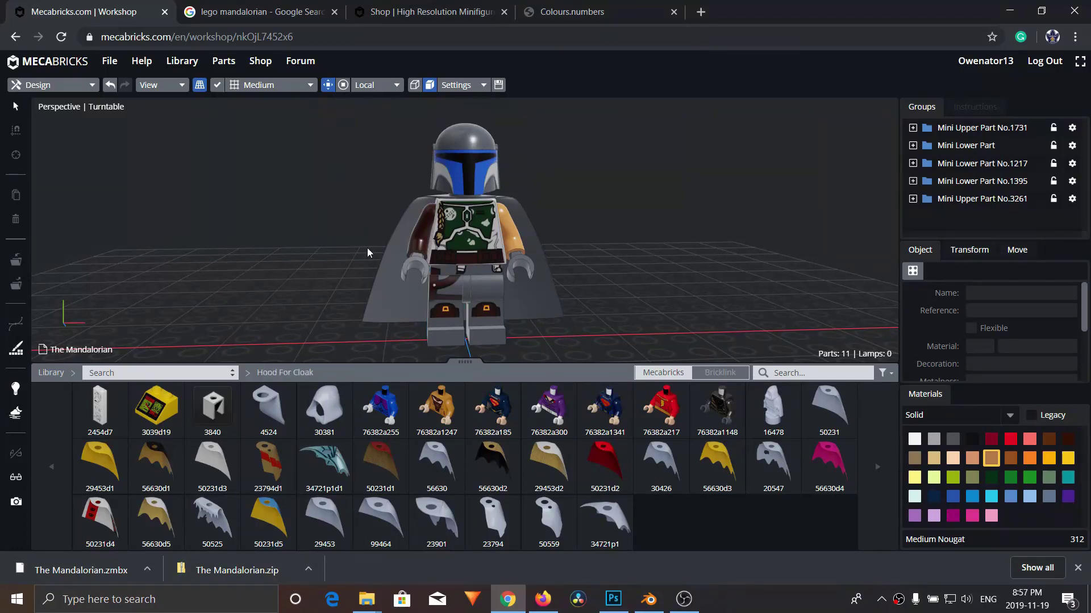
From Minifigures - Weapons, attach the Blaster Small 92738 to the minifigure's hand.
click(139, 372)
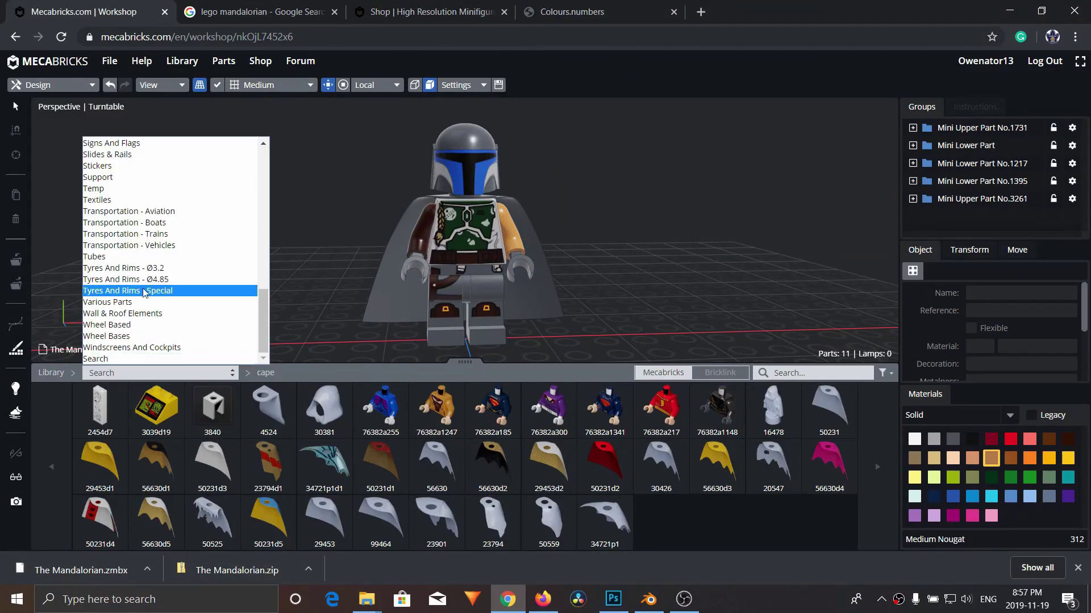
scroll(183, 296, up, 6)
scroll(183, 296, down, 2)
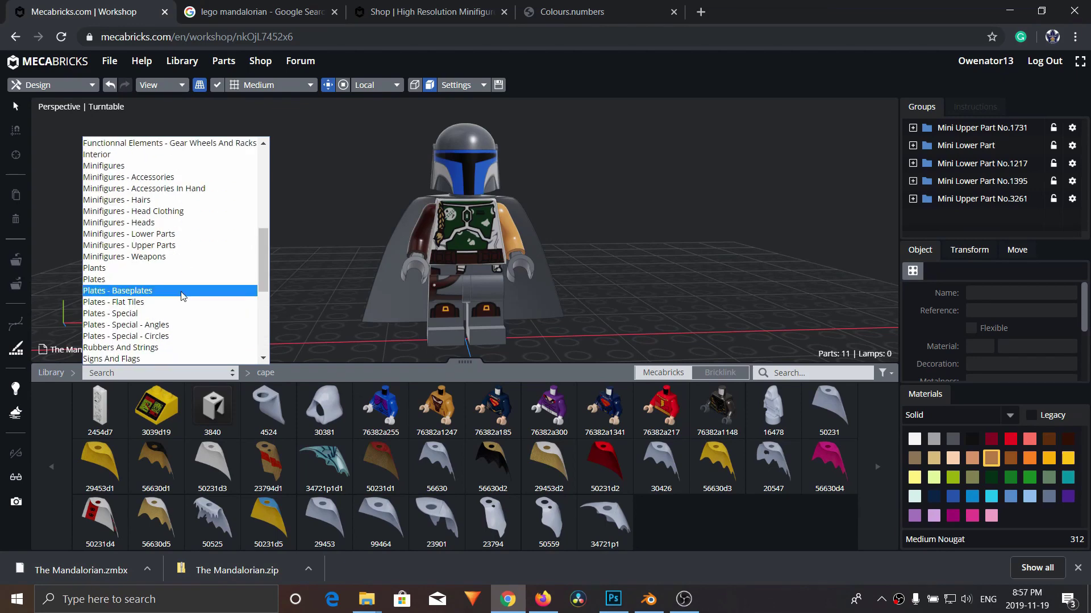
click(169, 256)
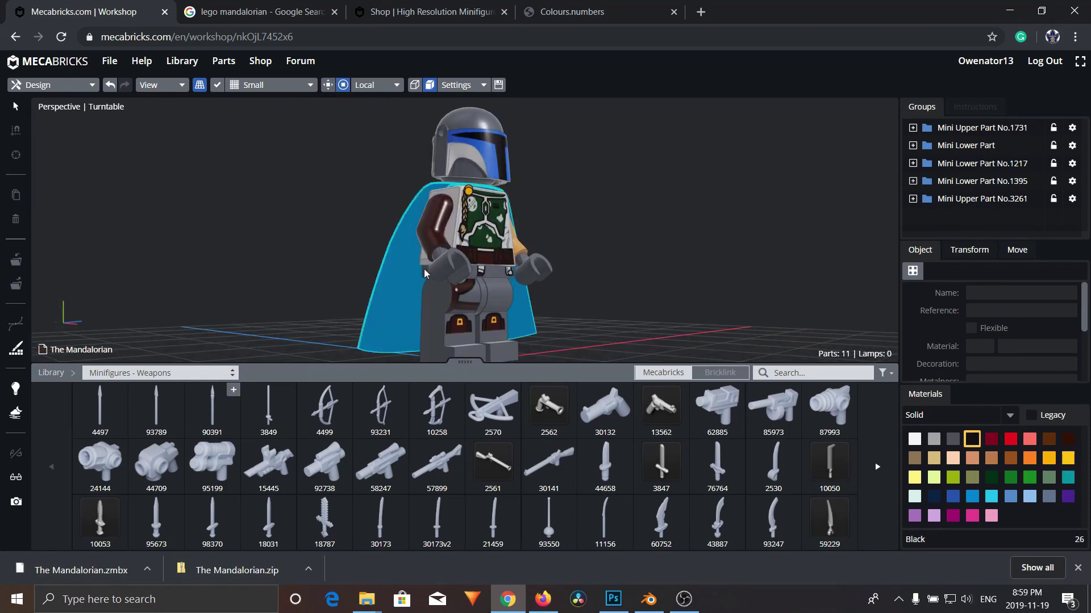
click(450, 271)
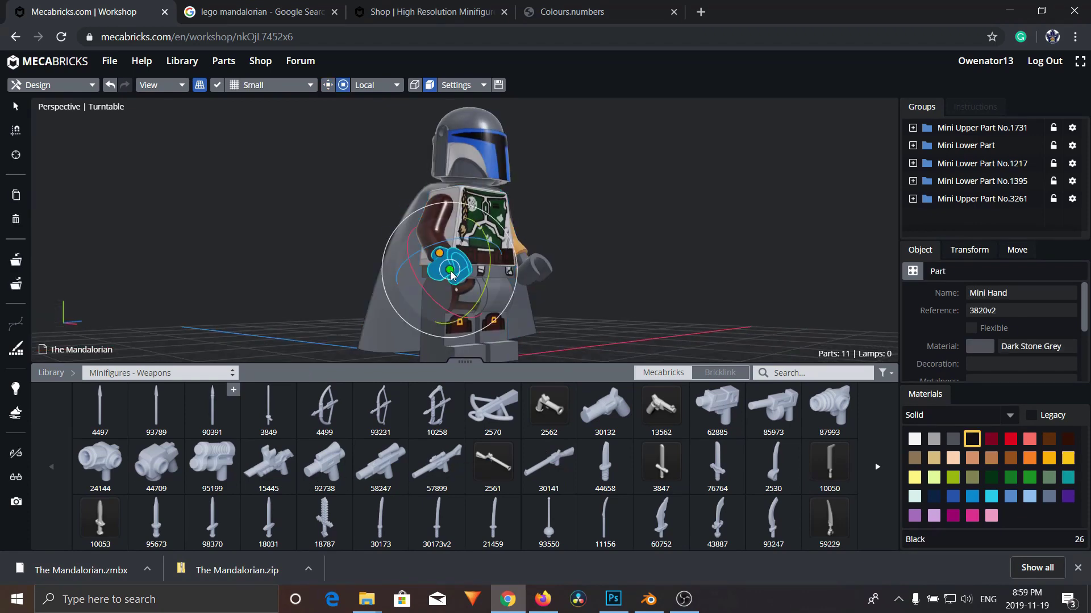
click(455, 321)
click(329, 469)
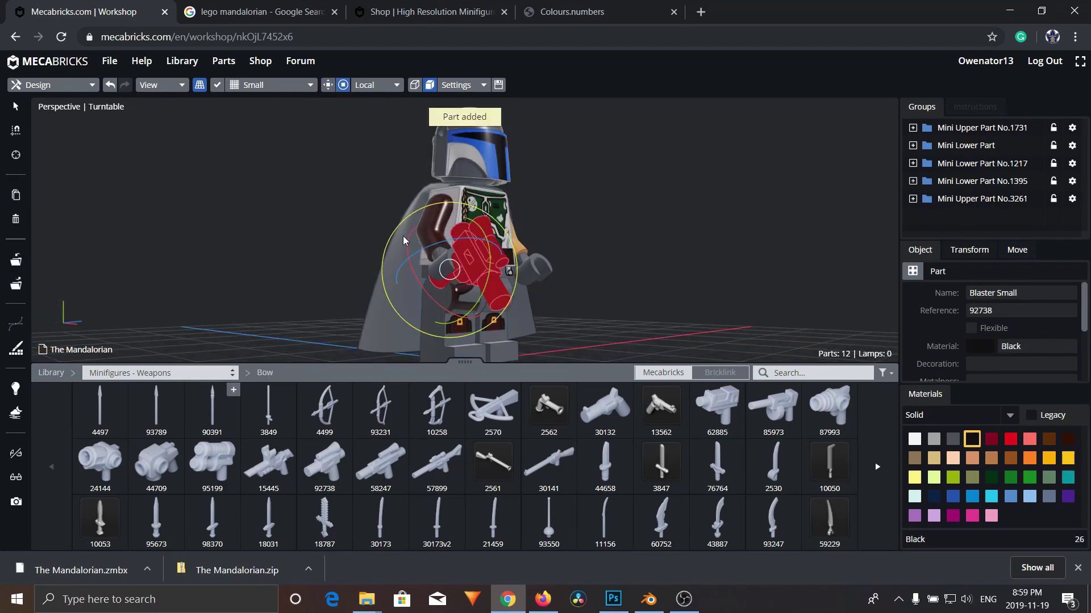
click(240, 202)
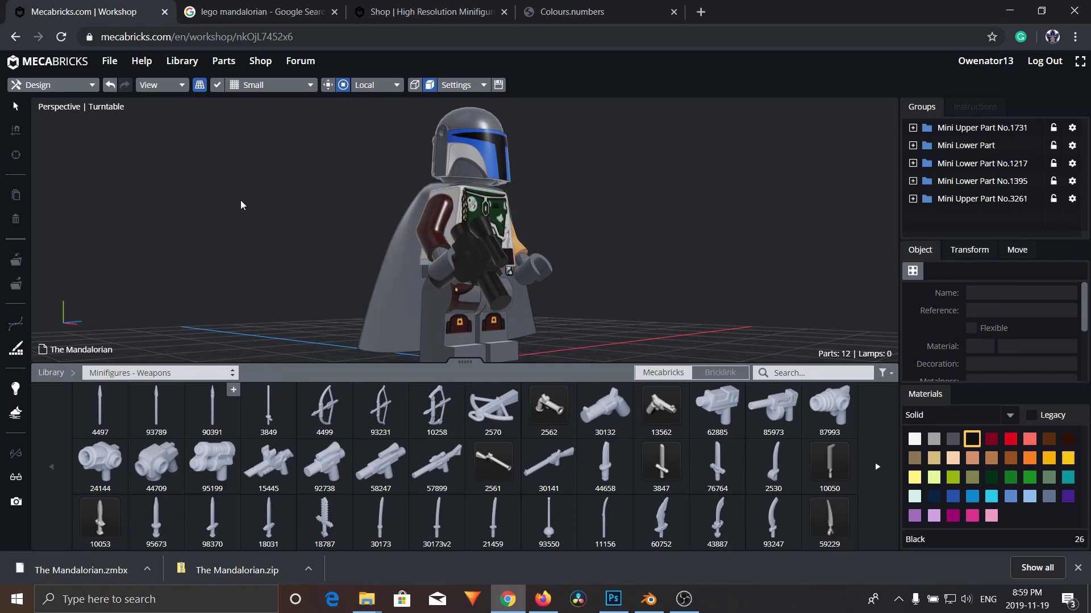
drag(240, 202, 376, 195)
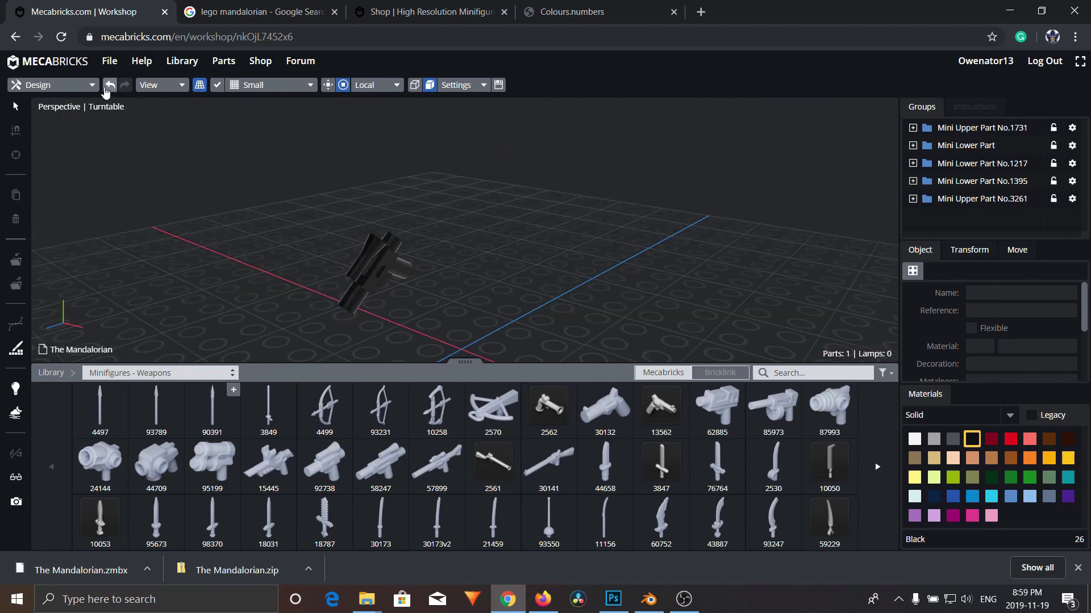
Export the blaster in Blender Add-on (.zmbx) format.
click(109, 60)
click(164, 148)
click(493, 195)
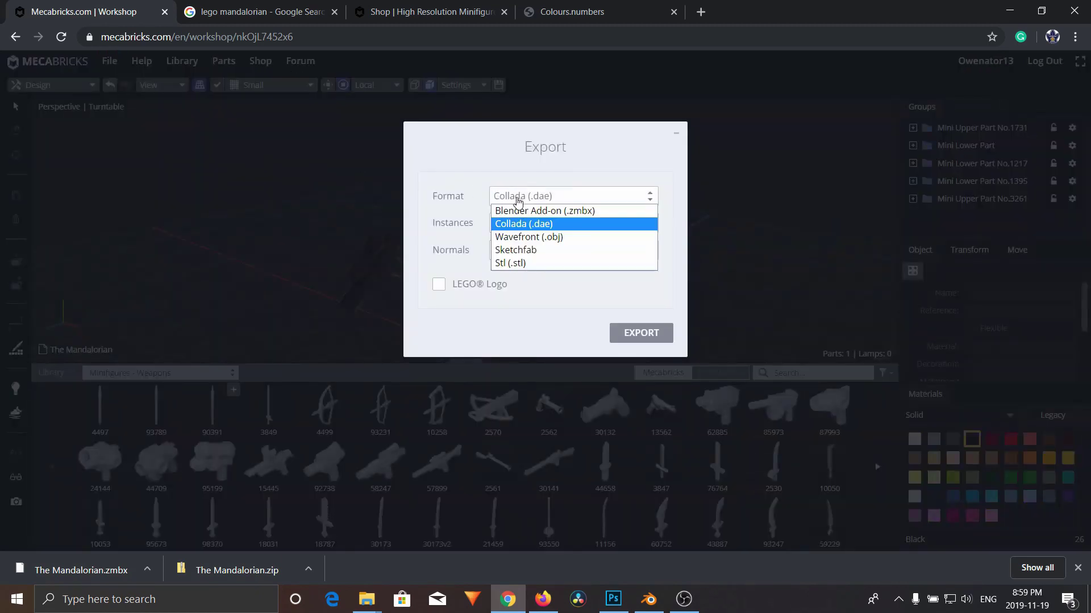
click(529, 209)
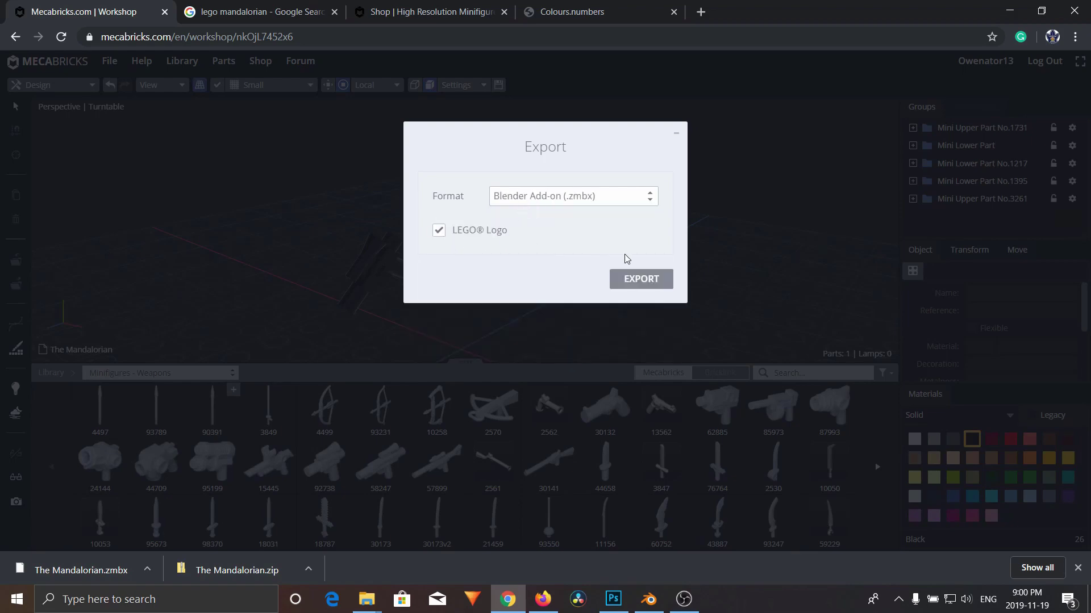
click(640, 278)
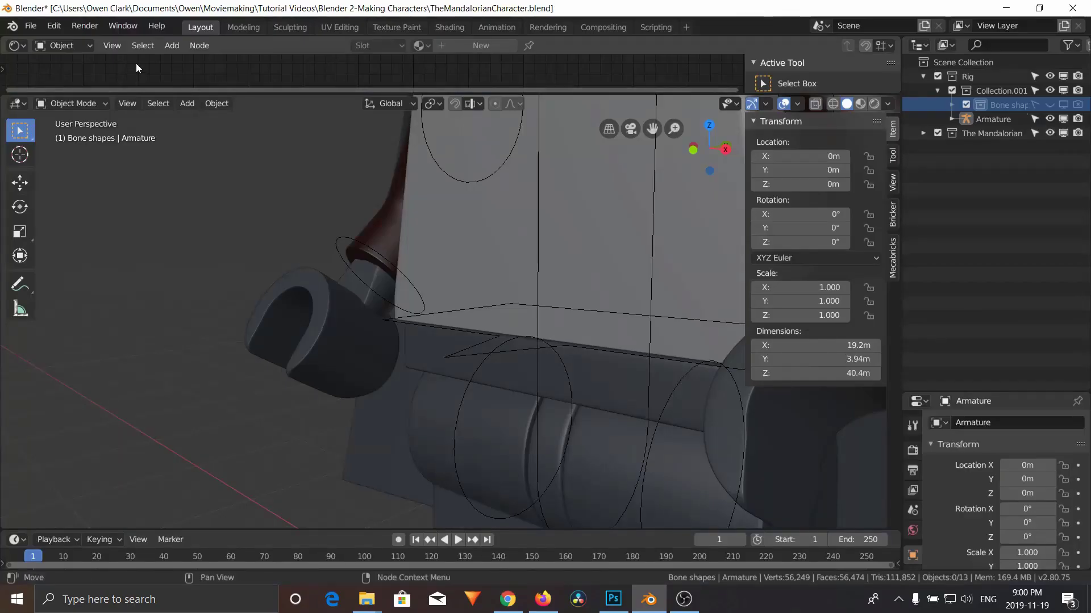
Import The Mandalorian (1).zmbx as a Mecabricks file and check the blaster beside the minifigure.
click(30, 26)
mouse_move(77, 219)
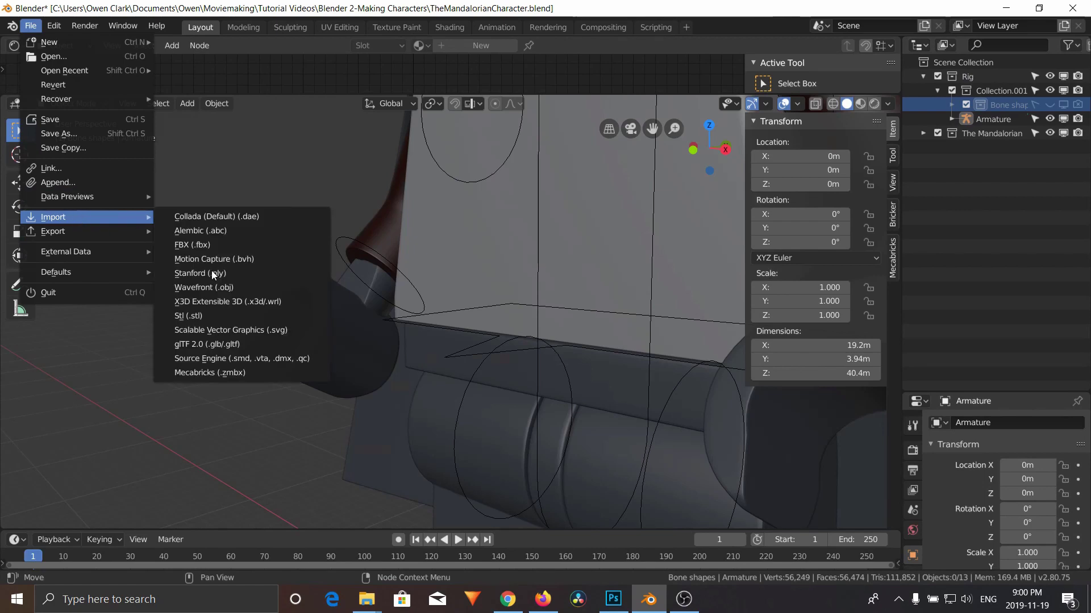
click(238, 374)
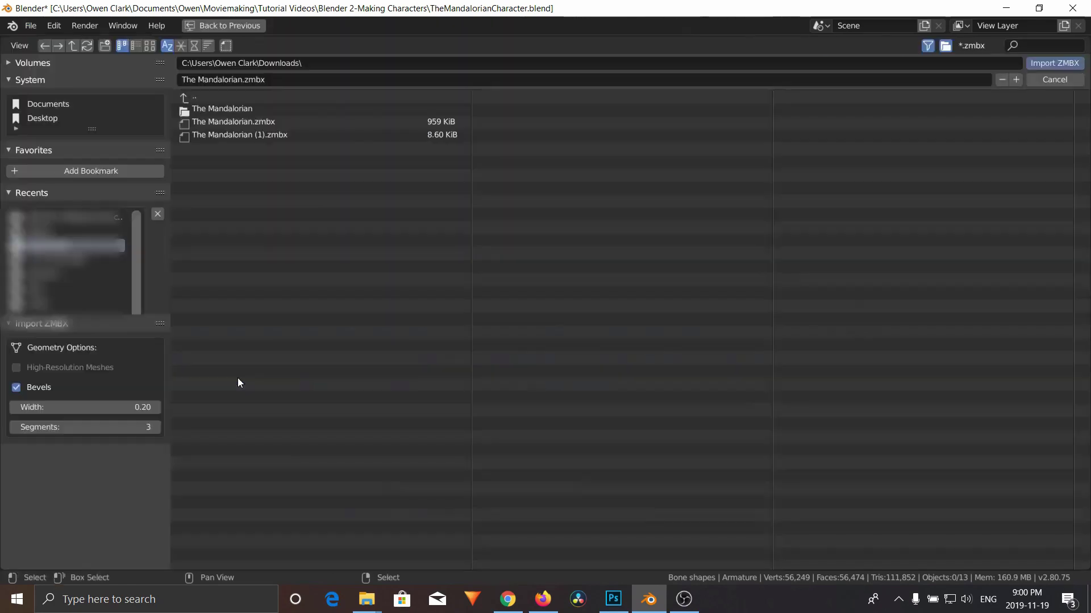
click(215, 135)
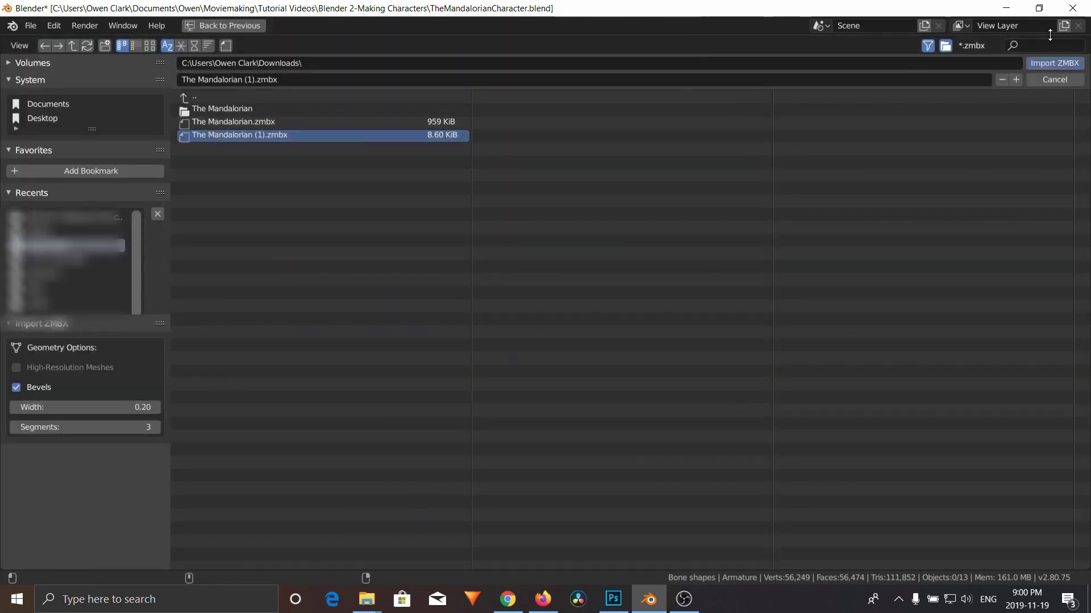
click(1067, 64)
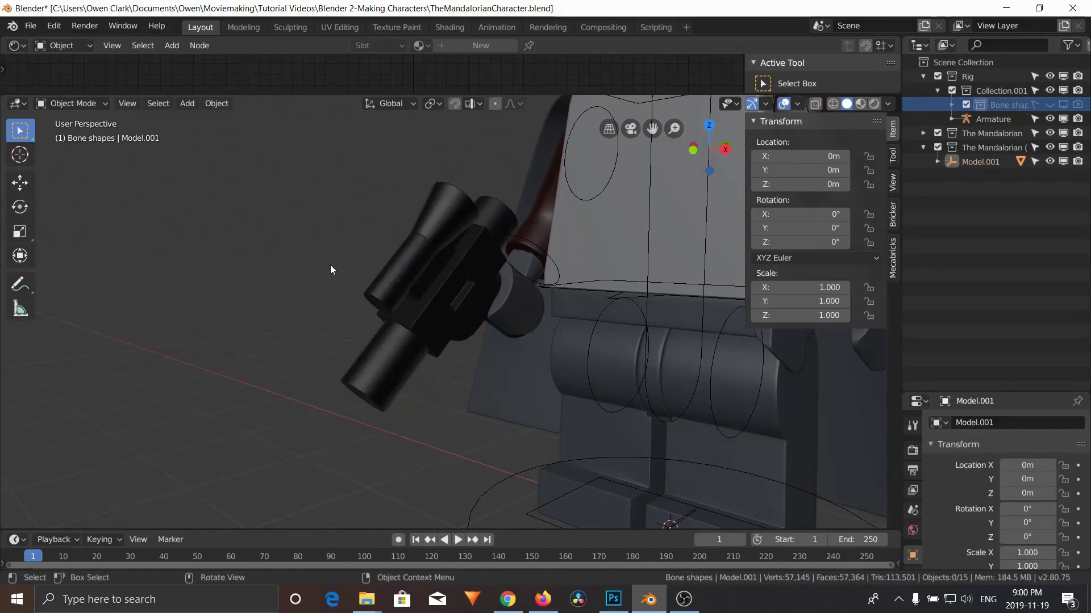
click(402, 280)
click(251, 278)
middle_drag(251, 278, 621, 243)
drag(625, 242, 534, 284)
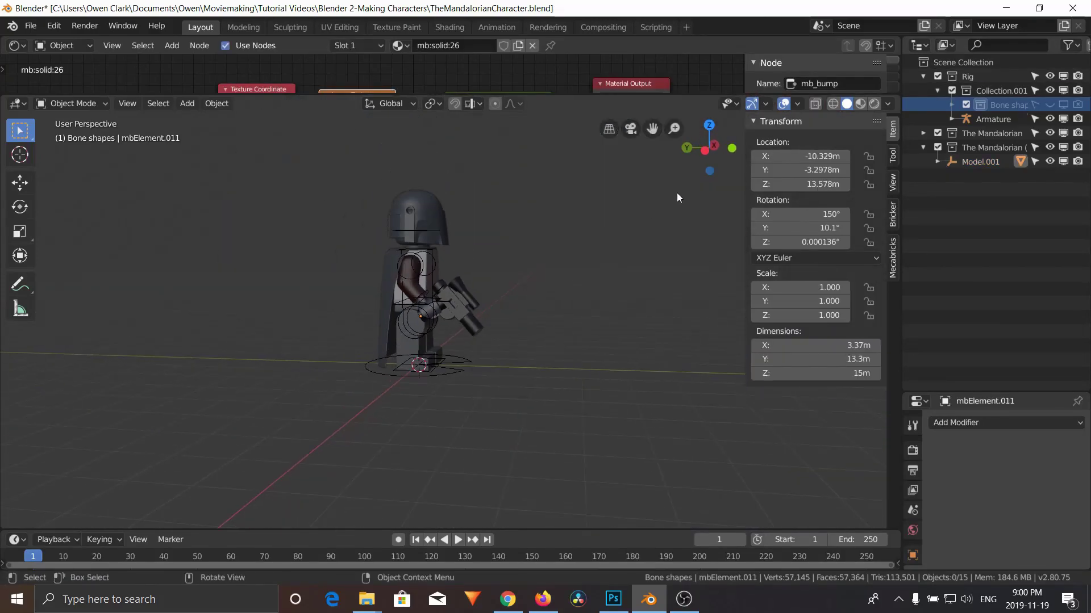
middle_drag(676, 192, 676, 237)
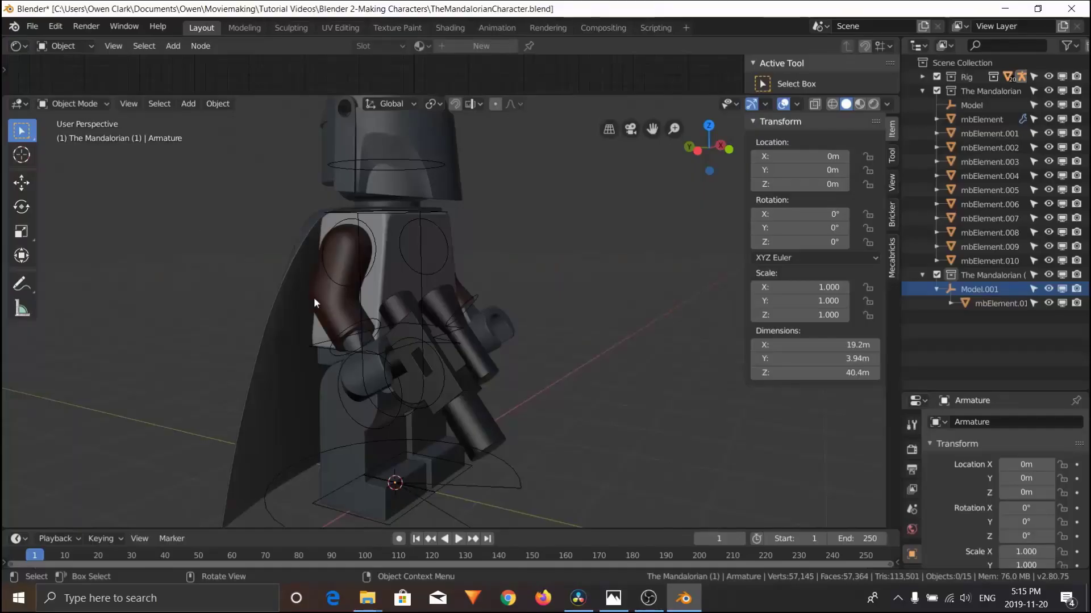
Parent the blaster to hand bone Bone.006 in Pose Mode with Ctrl+P.
click(471, 387)
shift+click(457, 347)
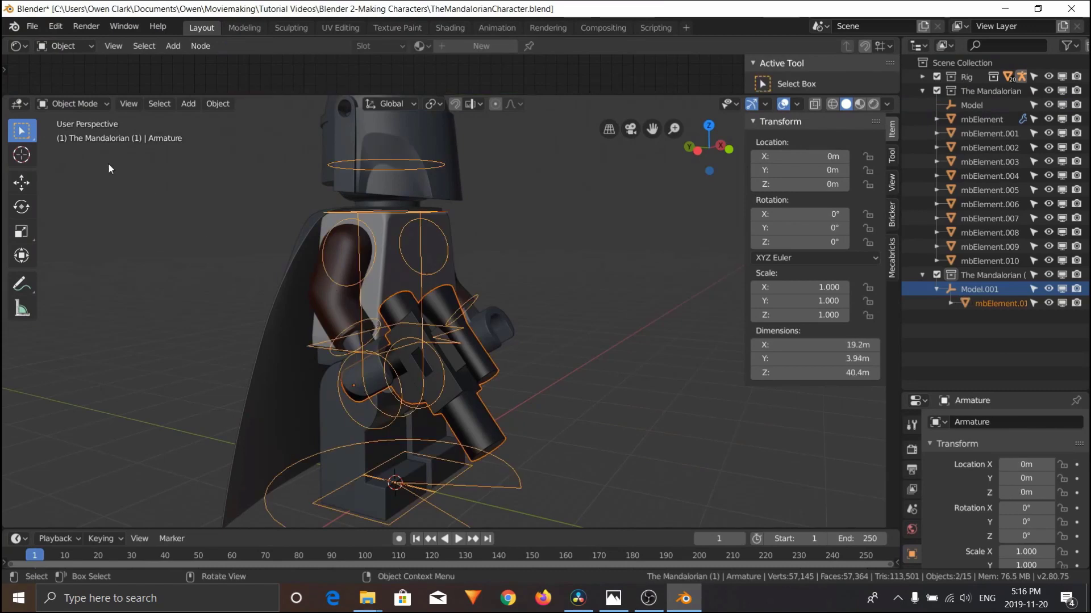
click(63, 105)
click(89, 151)
click(379, 325)
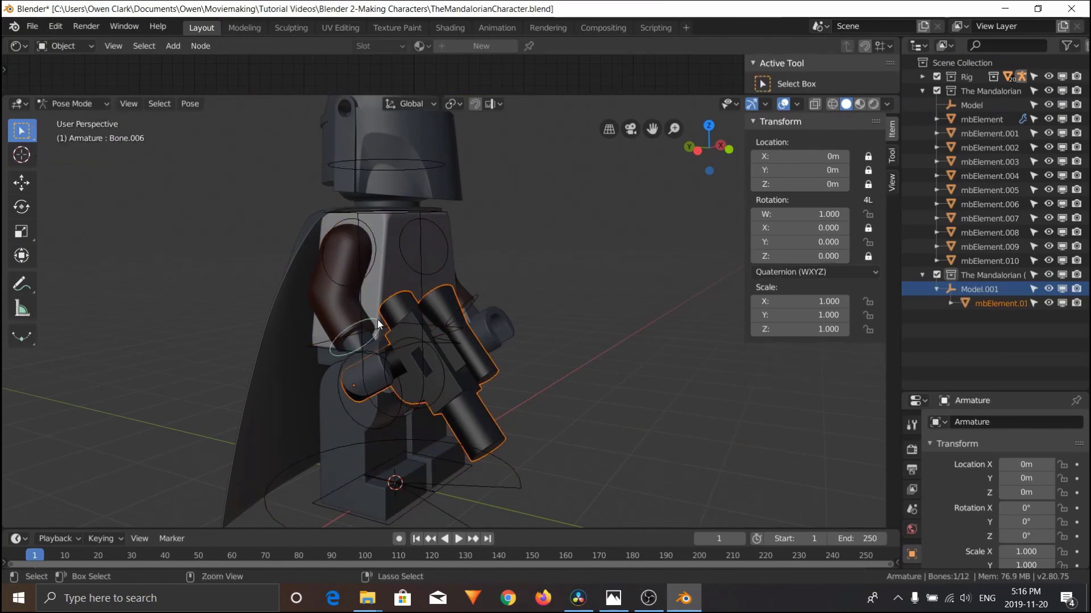
key(ctrl+p)
click(335, 402)
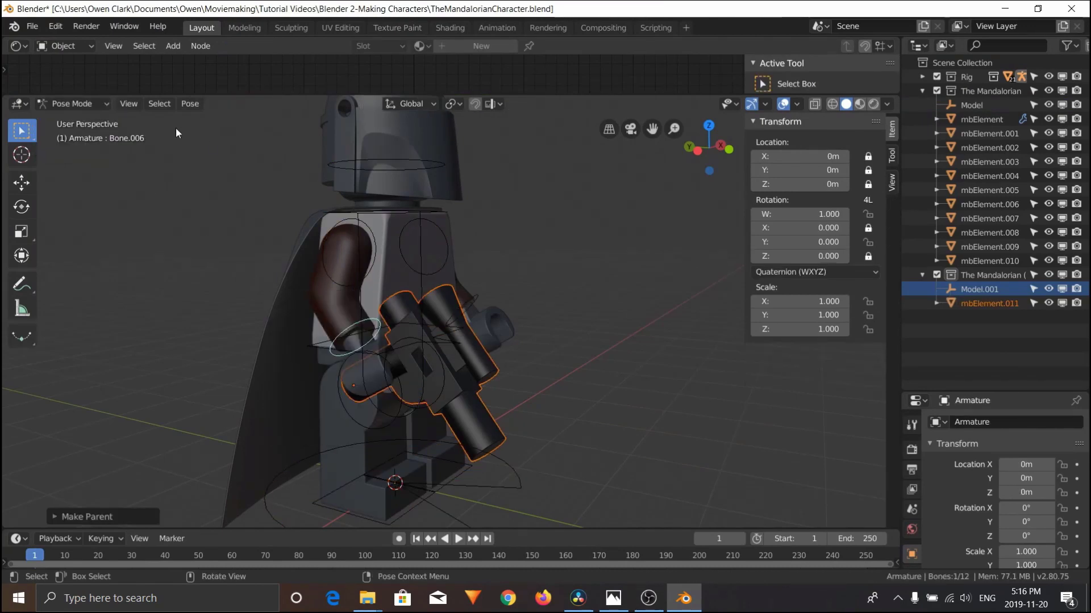
Test-rotate the arm's shoulder bone to confirm the blaster follows, then cancel.
click(72, 104)
click(336, 223)
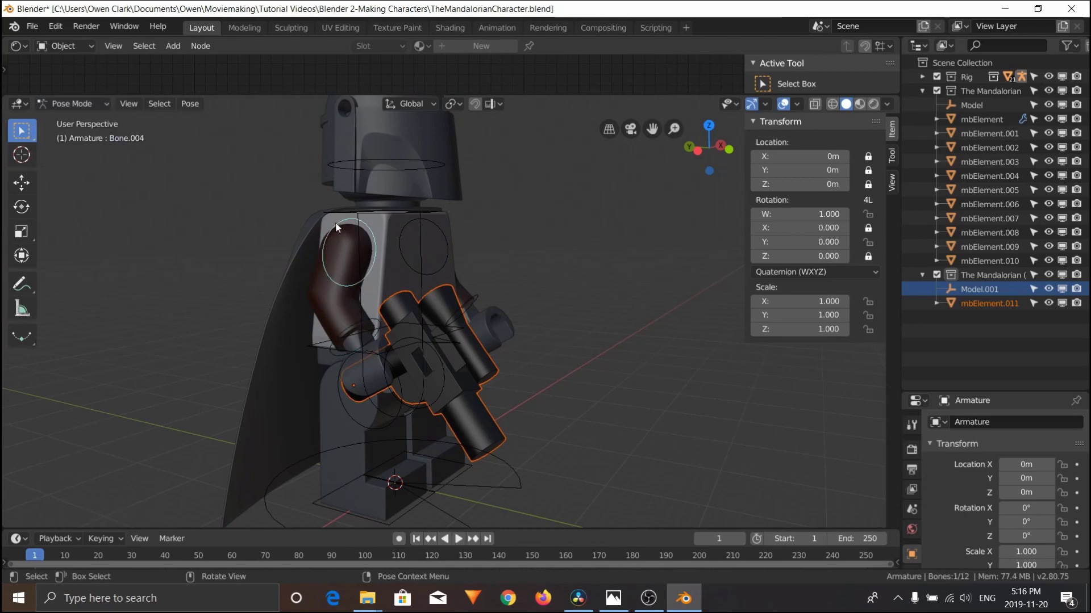
key(r)
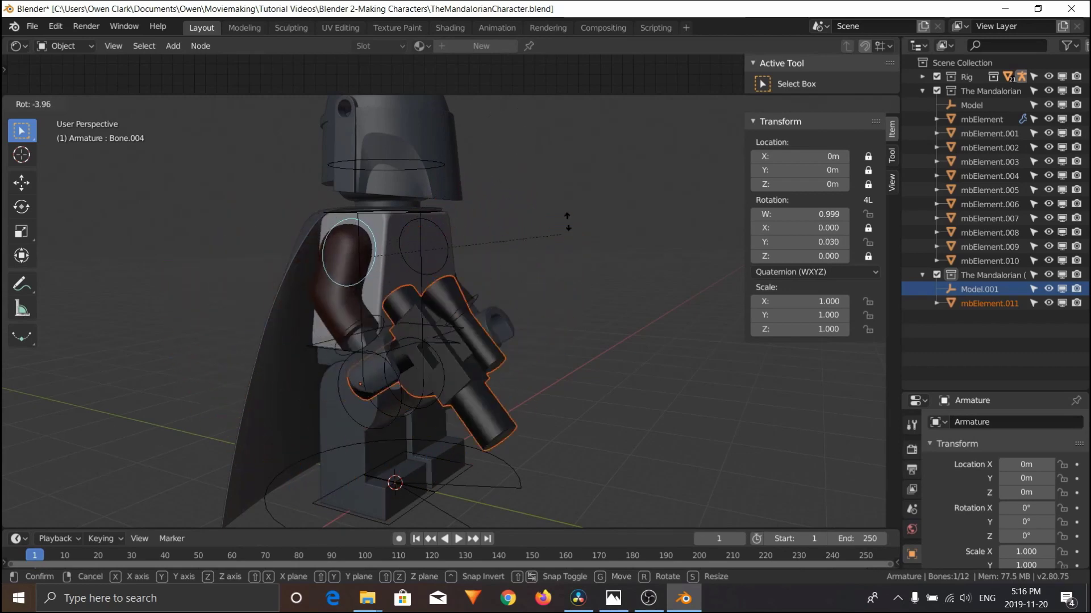
key(Escape)
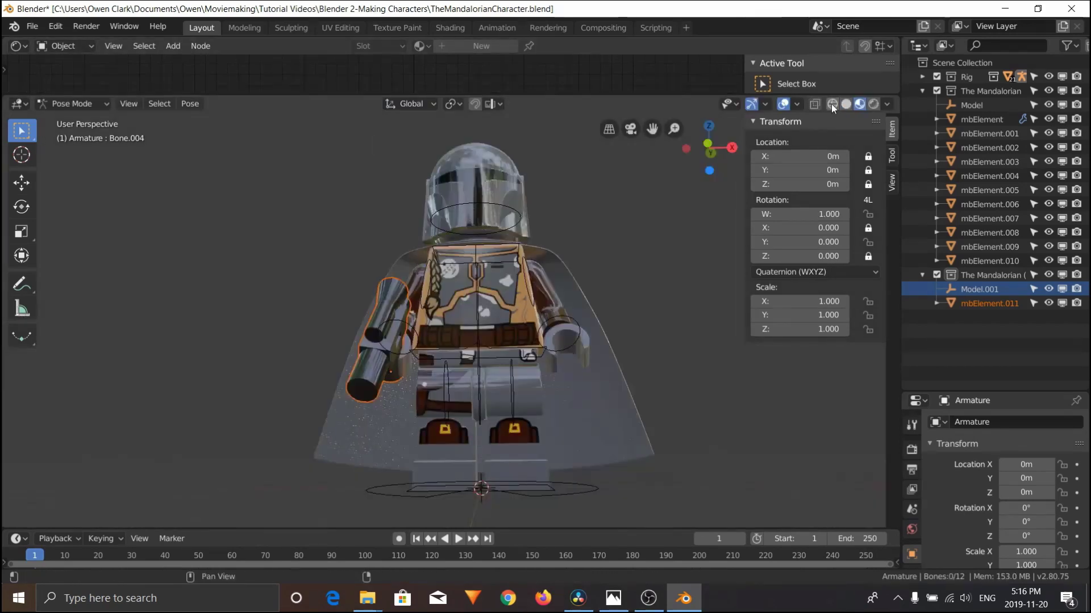
Return the viewport to Solid shading and save the blend file.
click(846, 104)
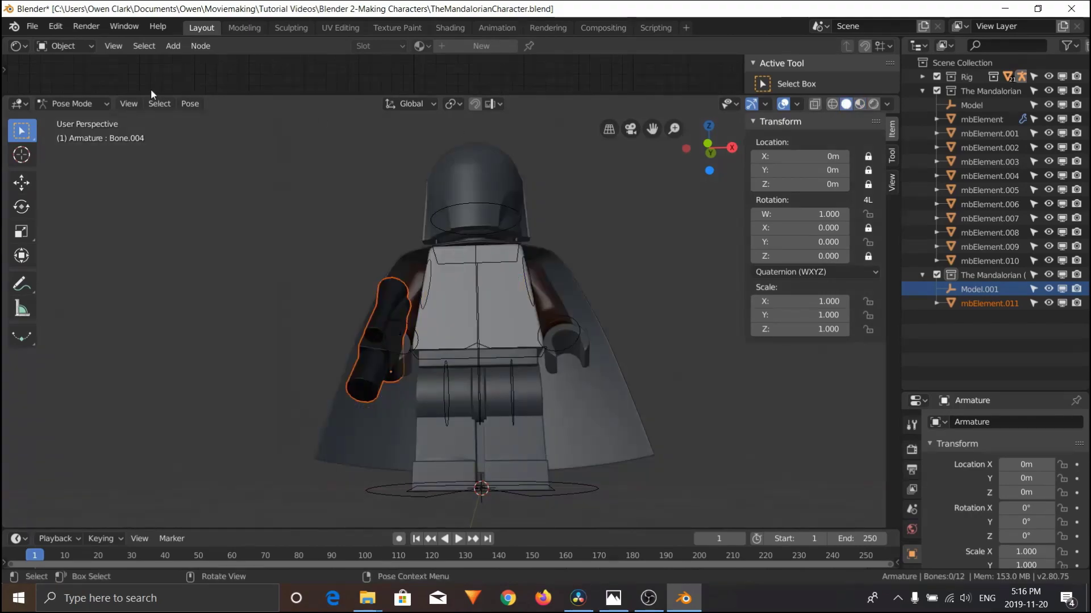
click(33, 26)
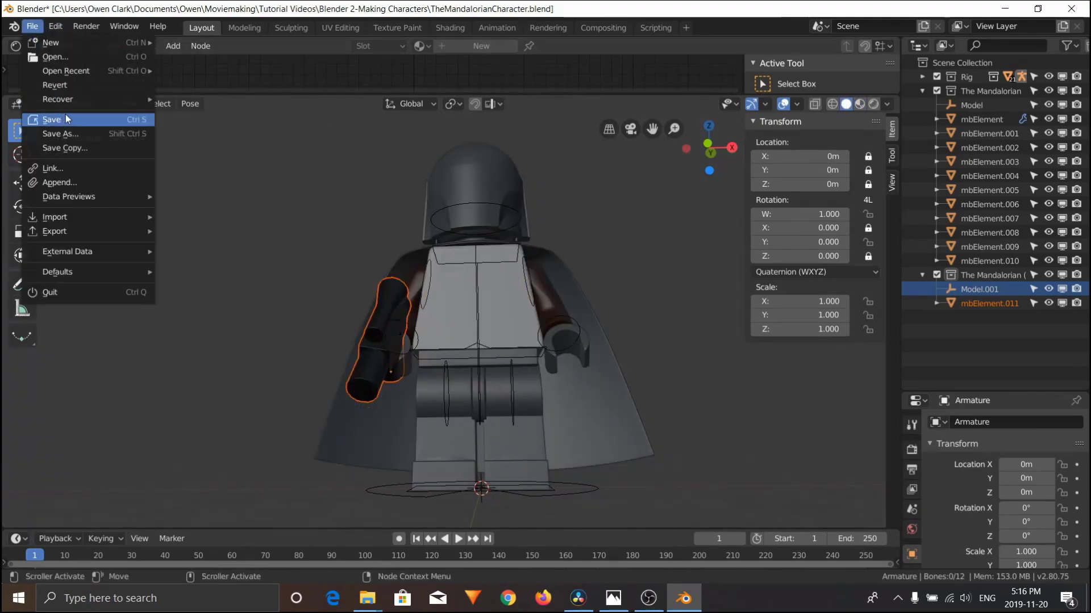
click(52, 119)
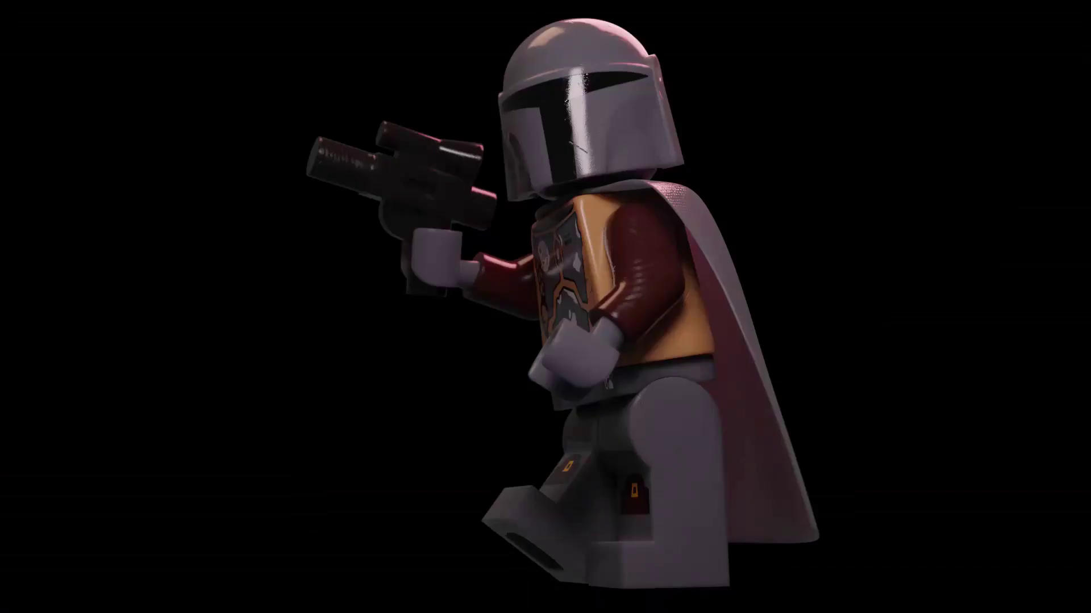